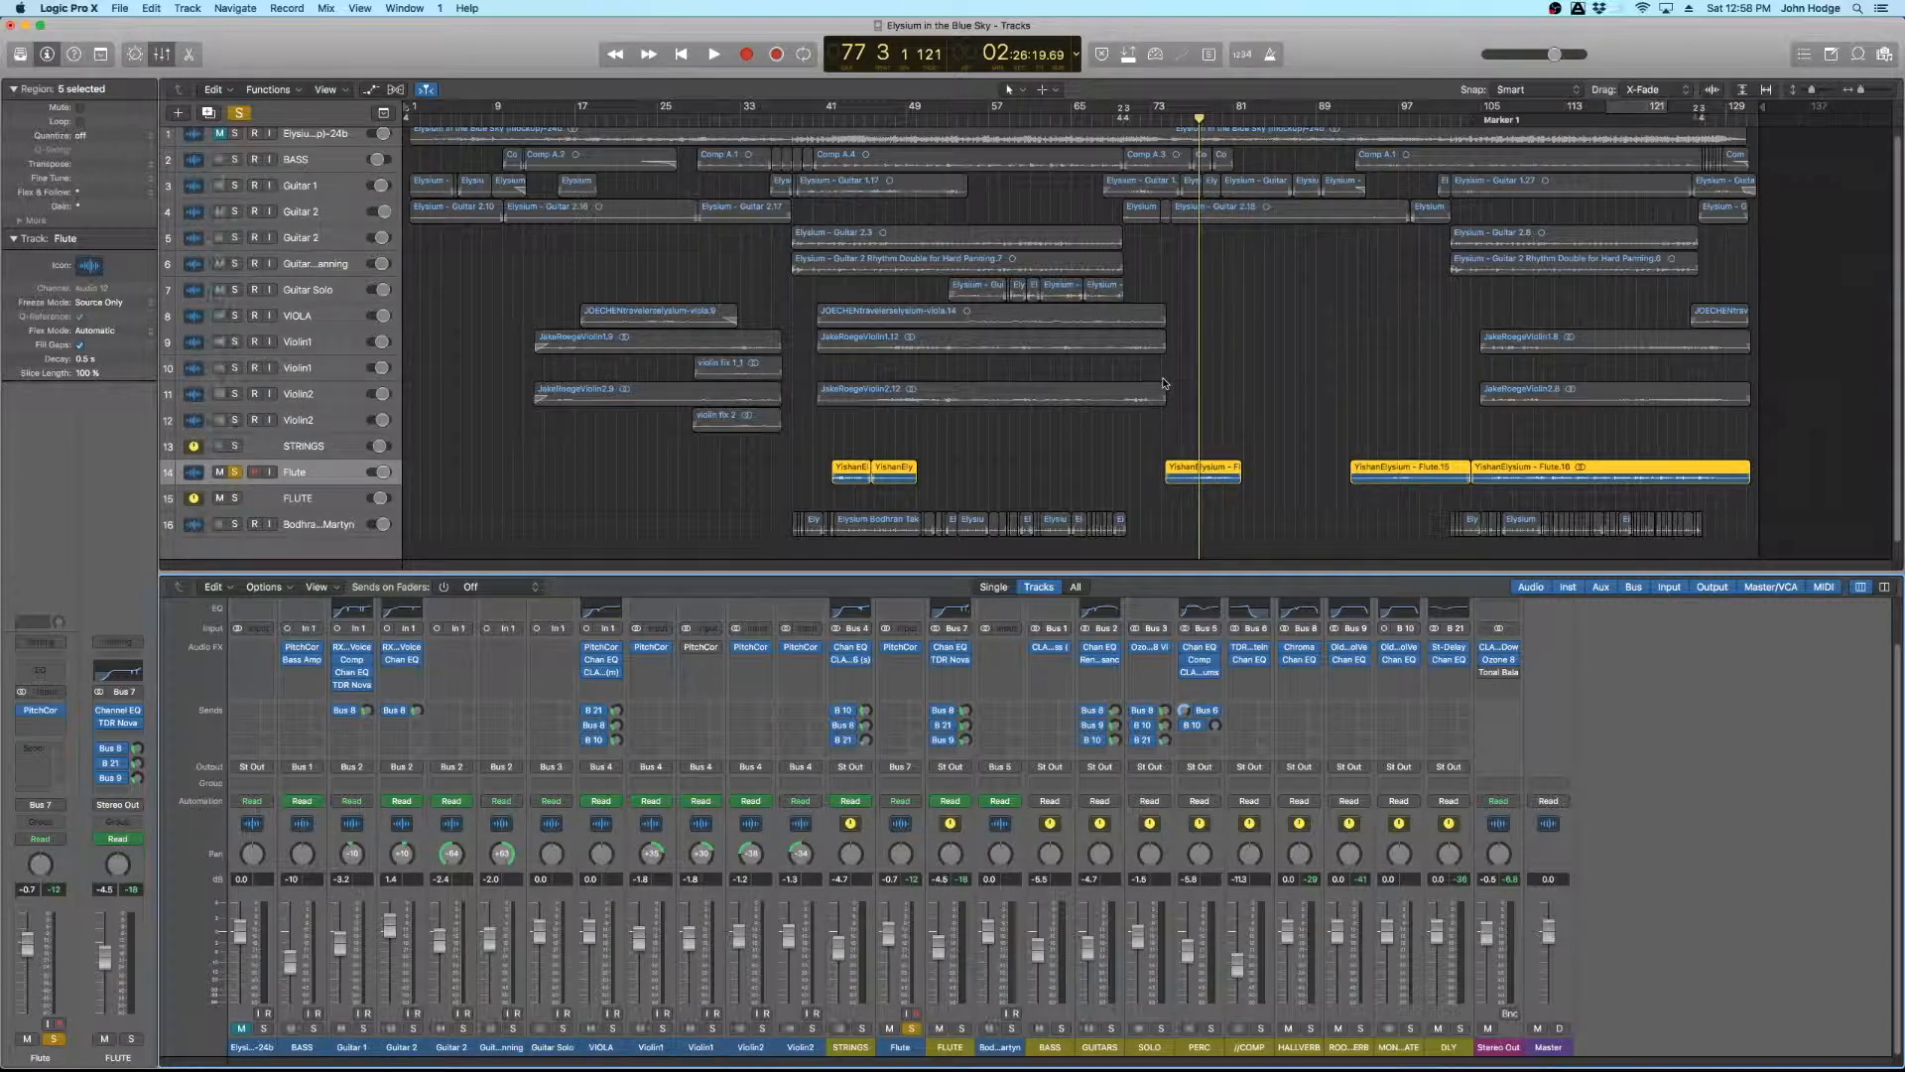
Select only the flute region at bar 75 on the Flute track and listen to it from that bar
click(1153, 119)
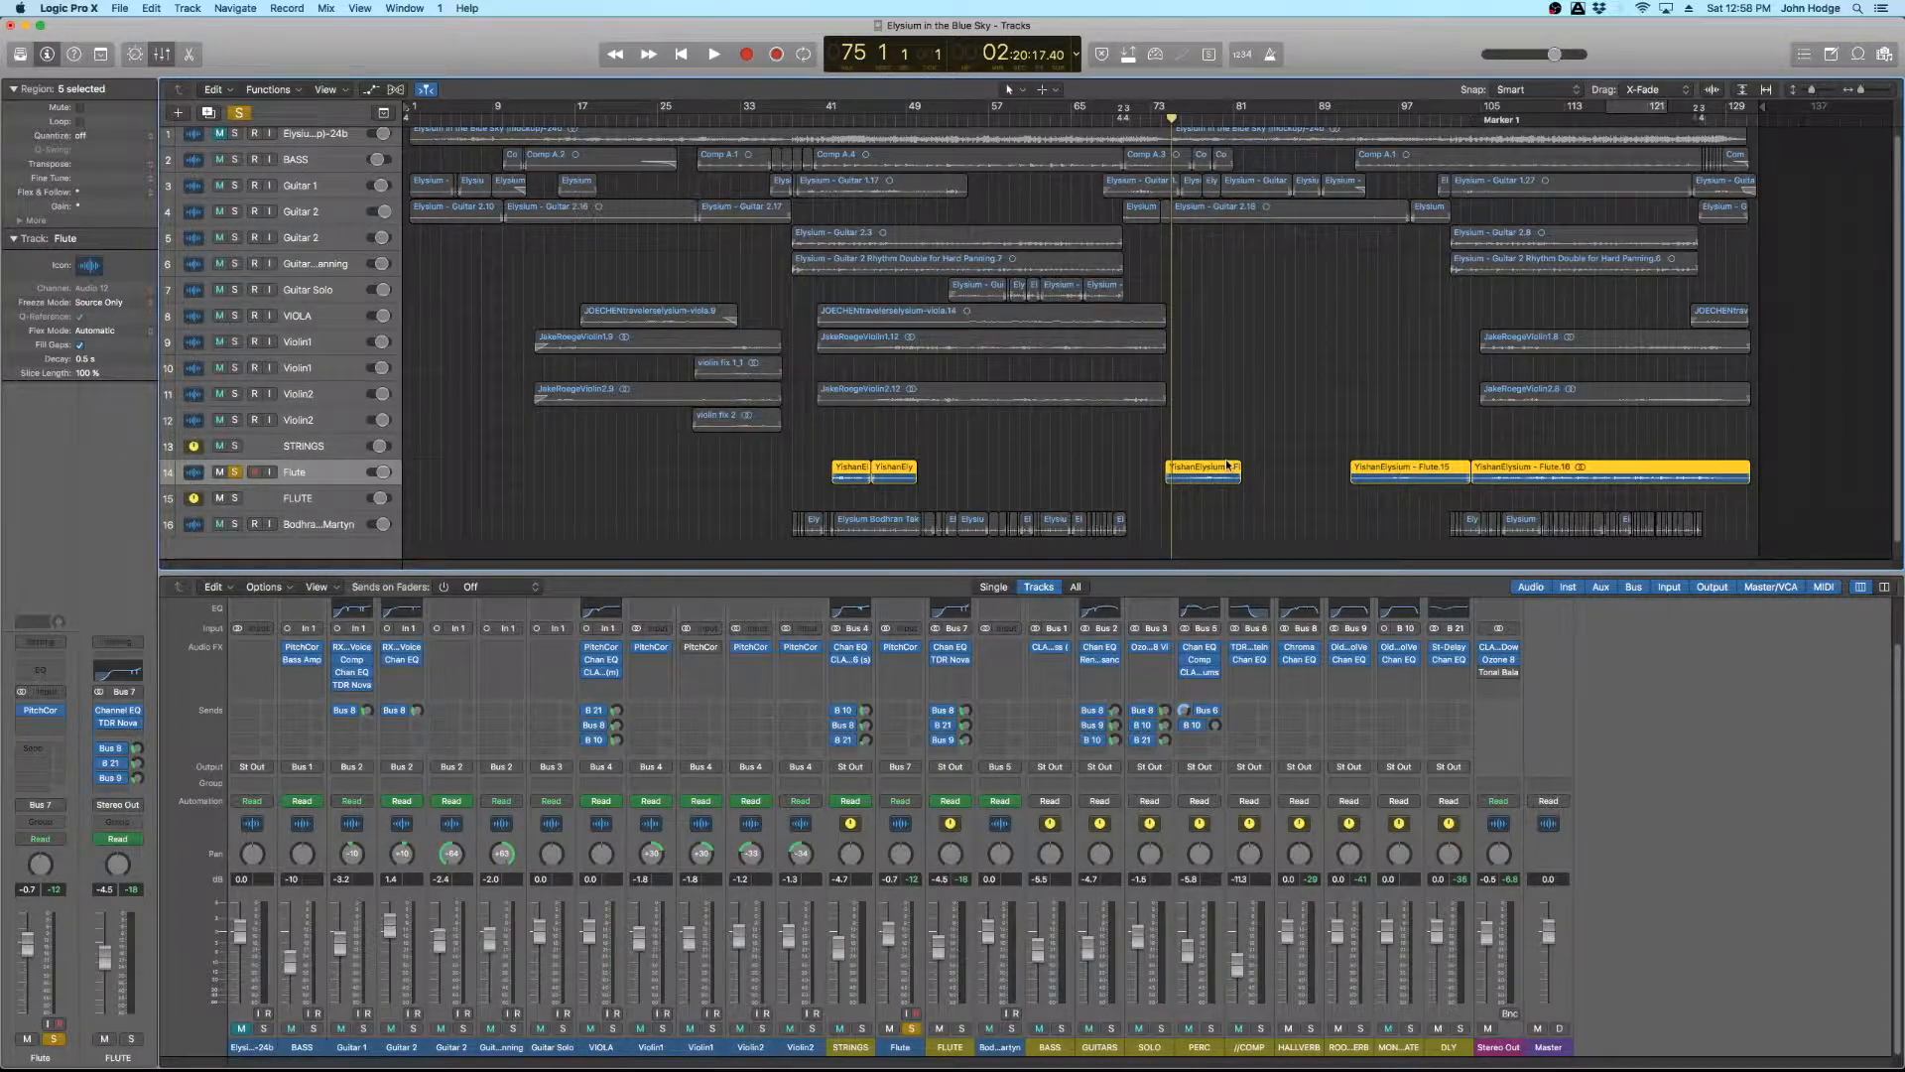
key(super+Down)
key(super+Down)
scroll(1228, 468, down, 2)
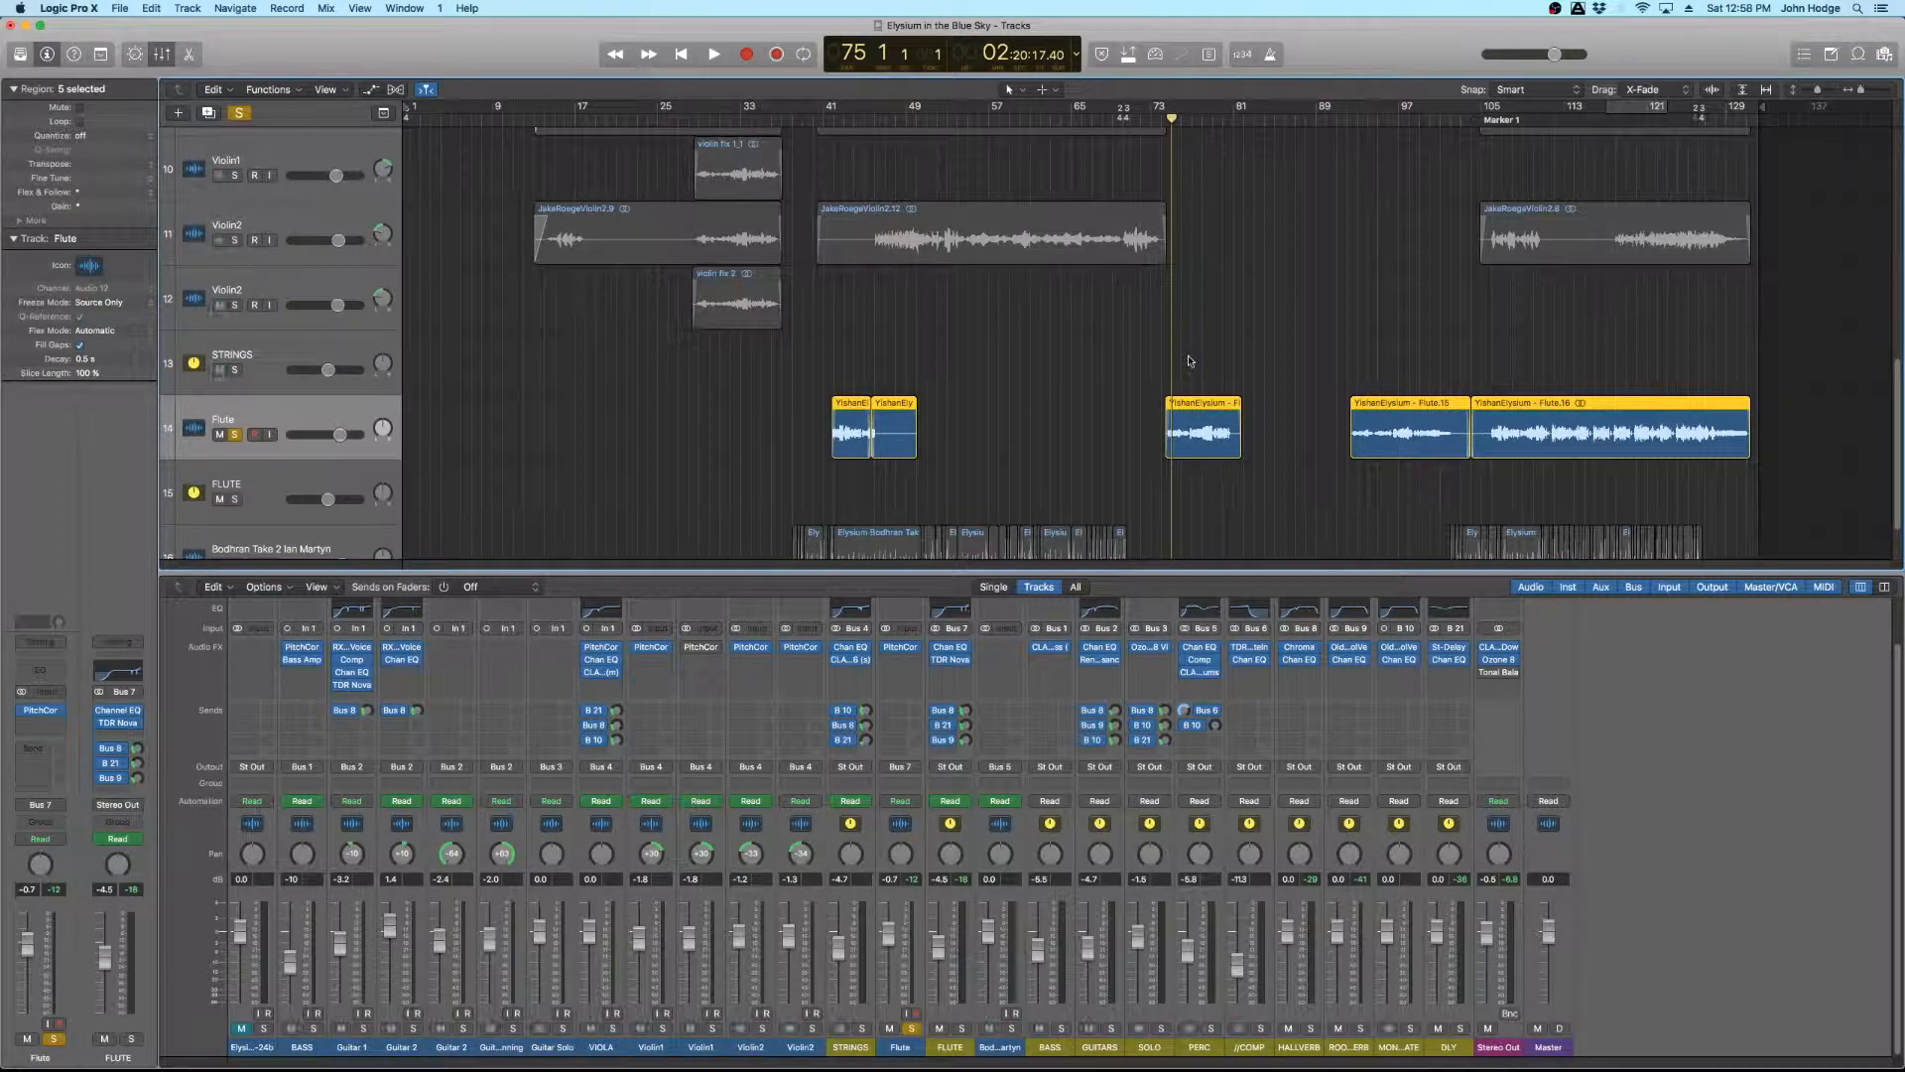
click(322, 411)
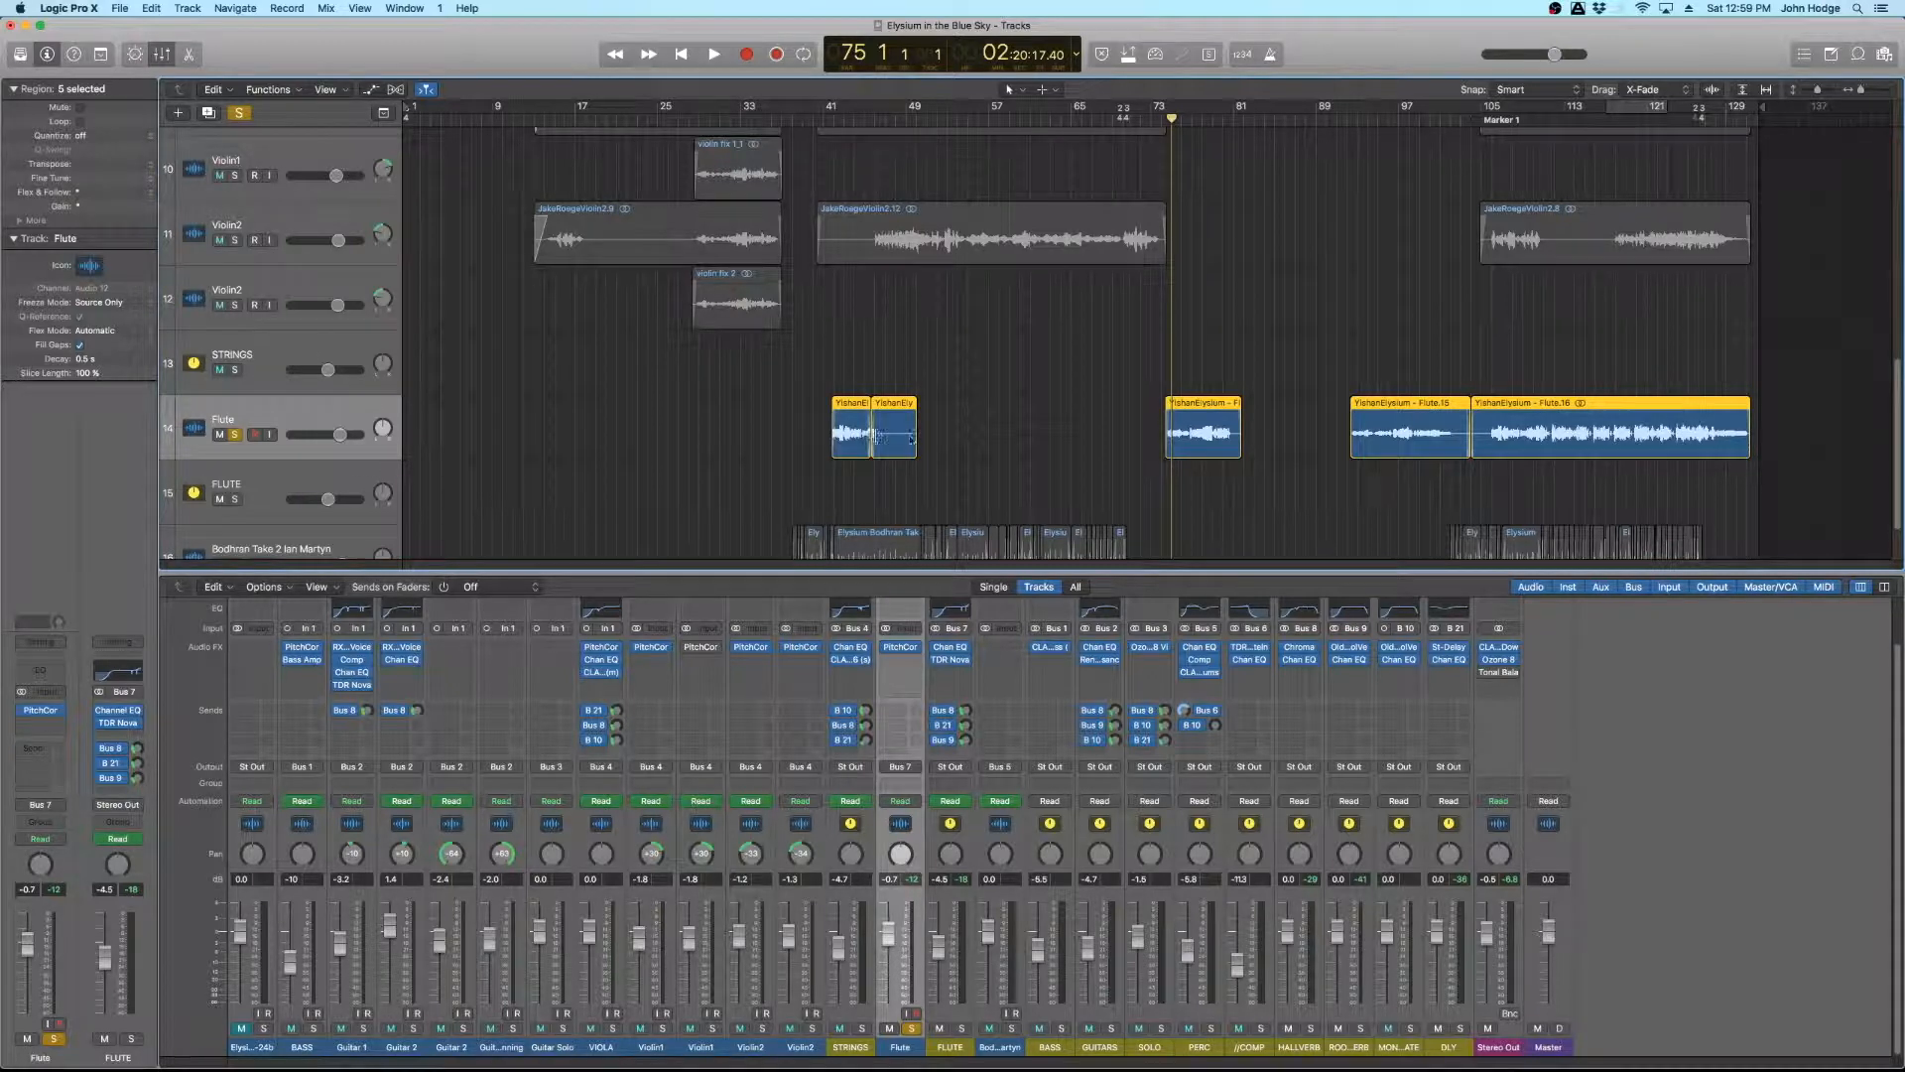
click(1097, 357)
click(1181, 408)
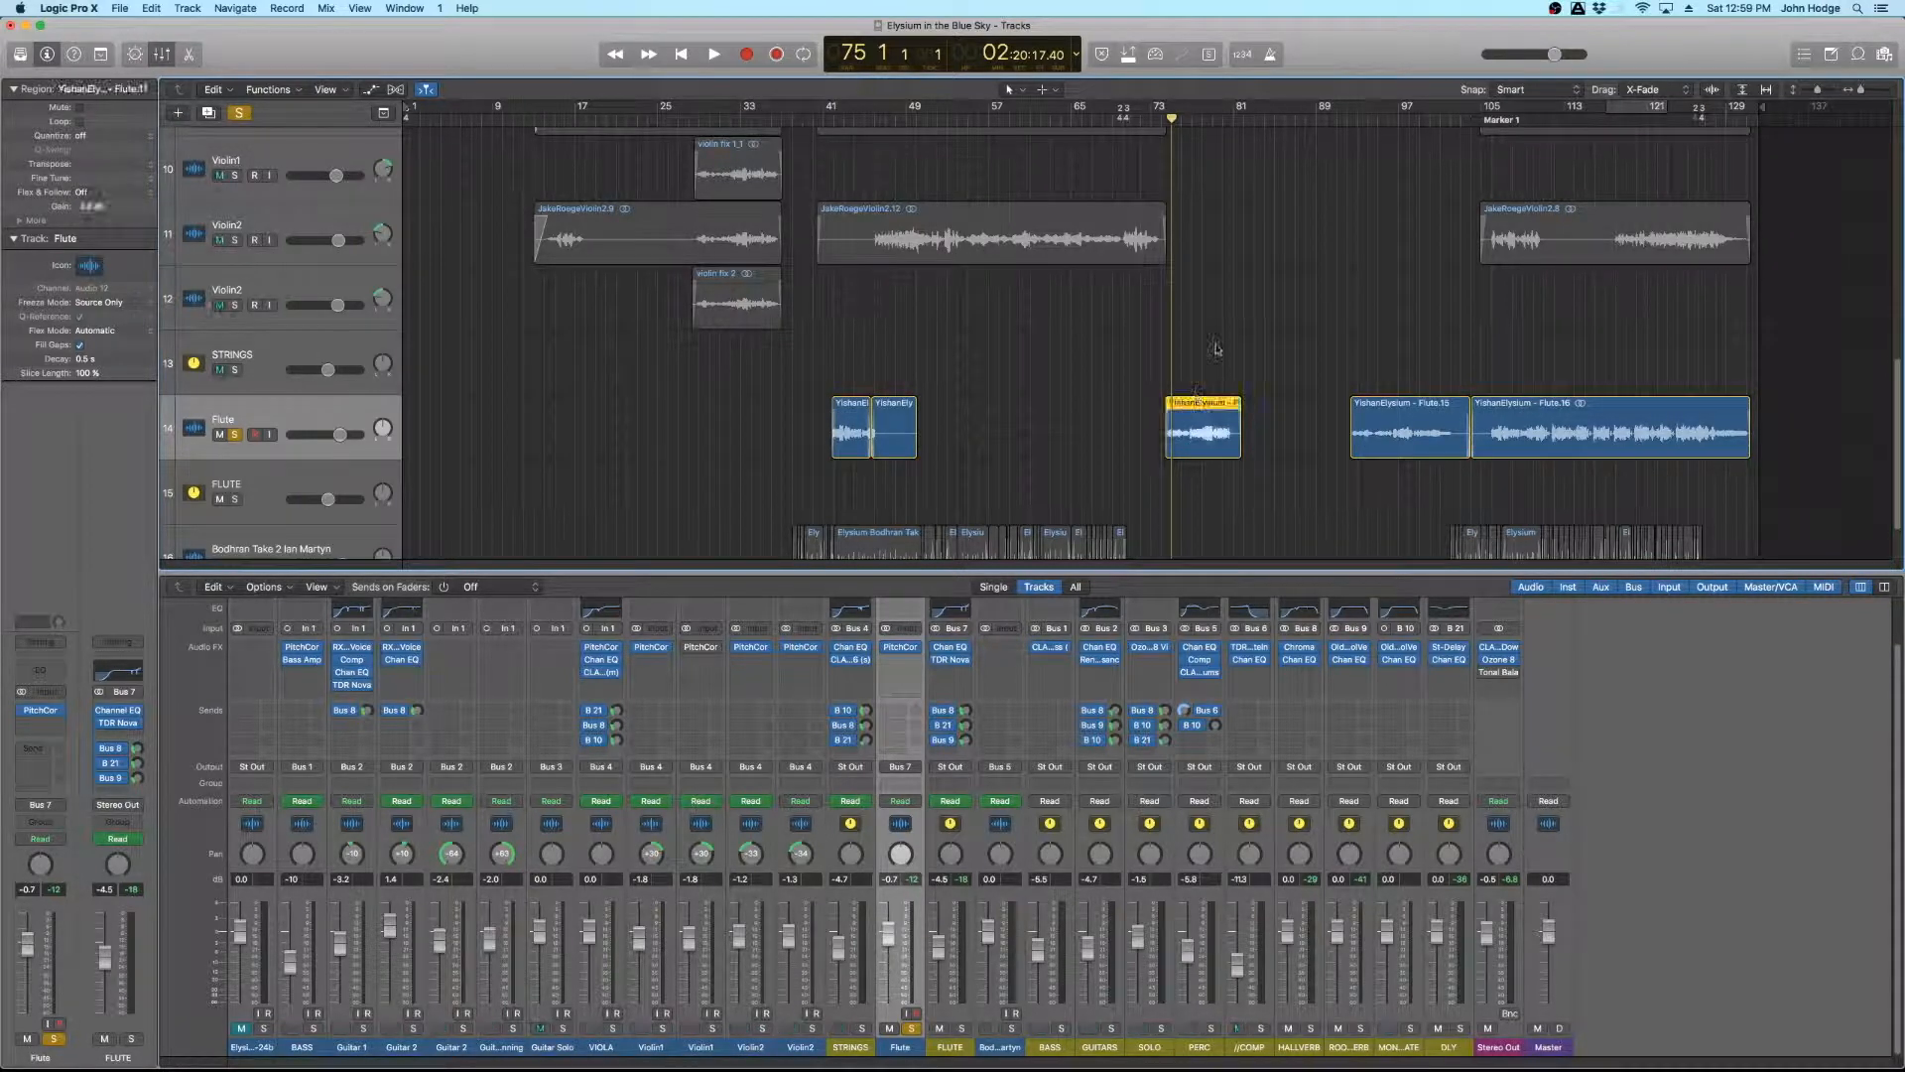
key(space)
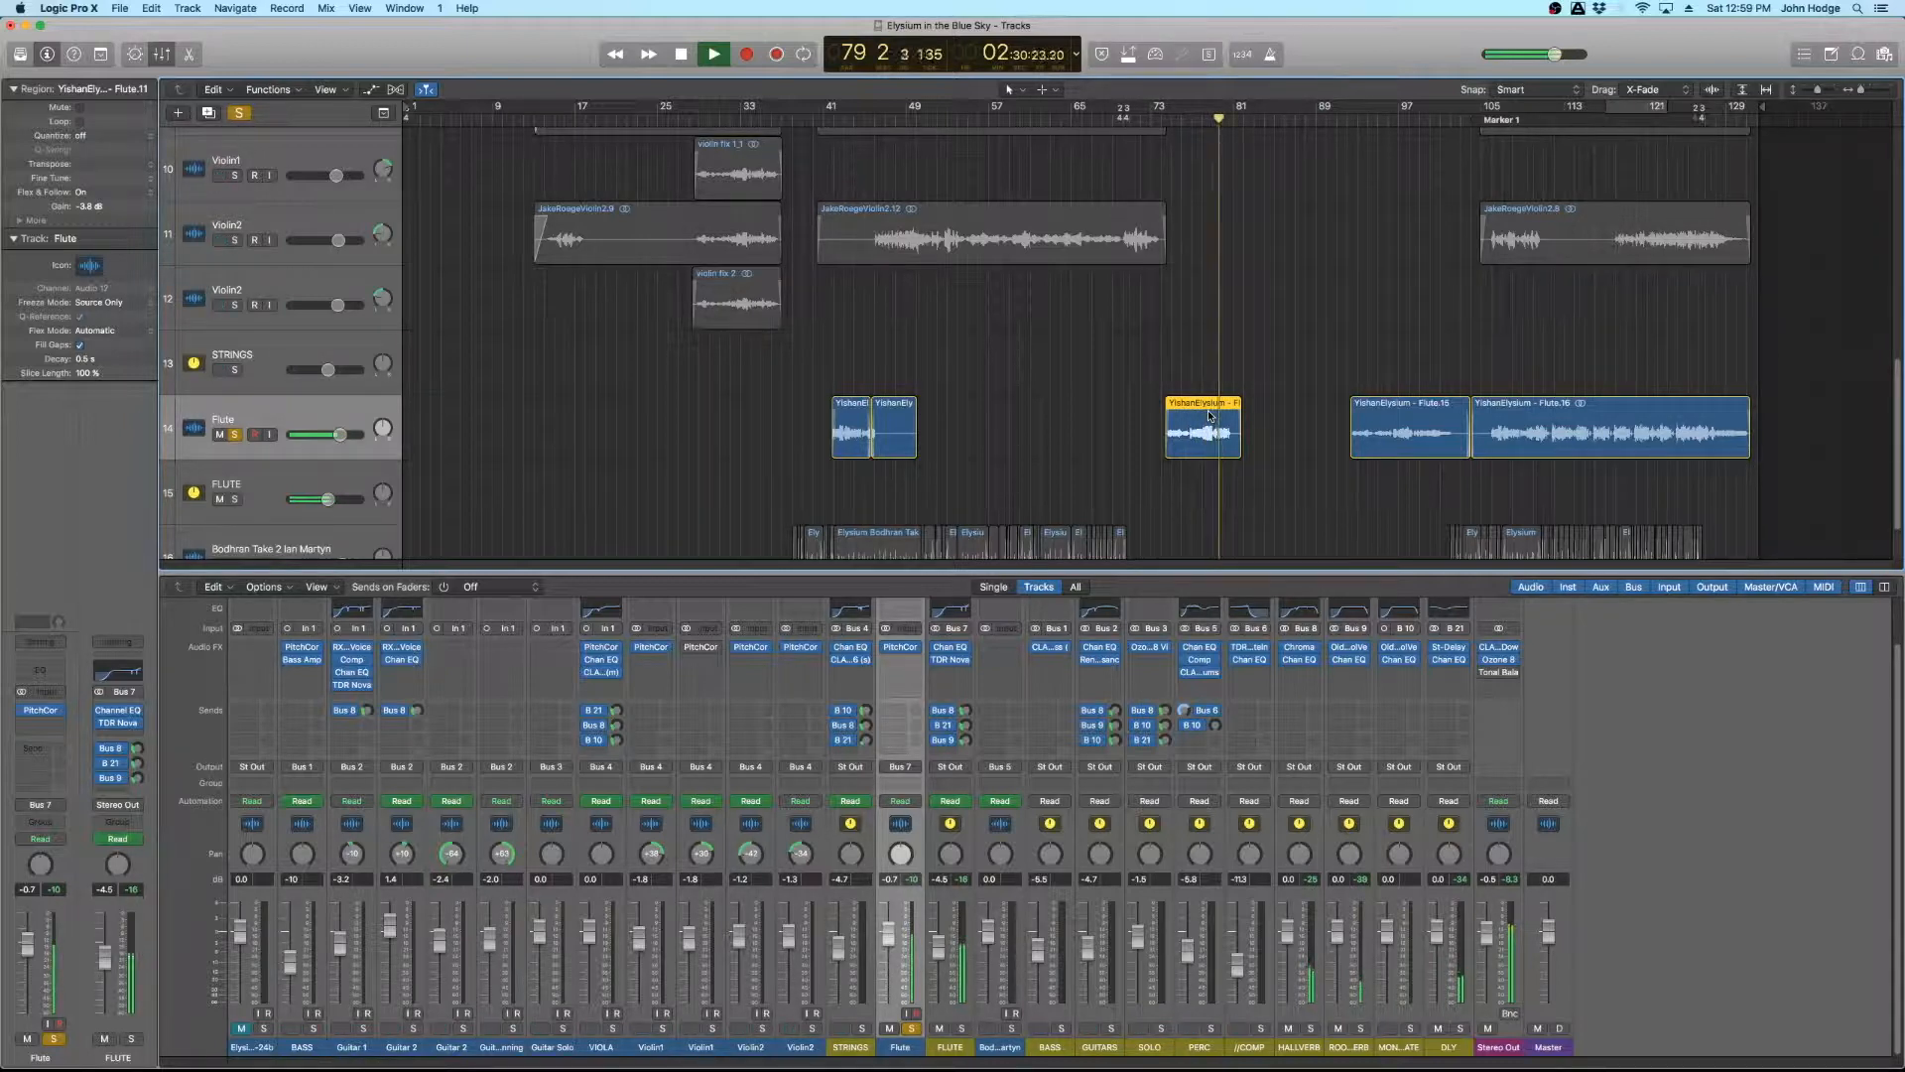
key(space)
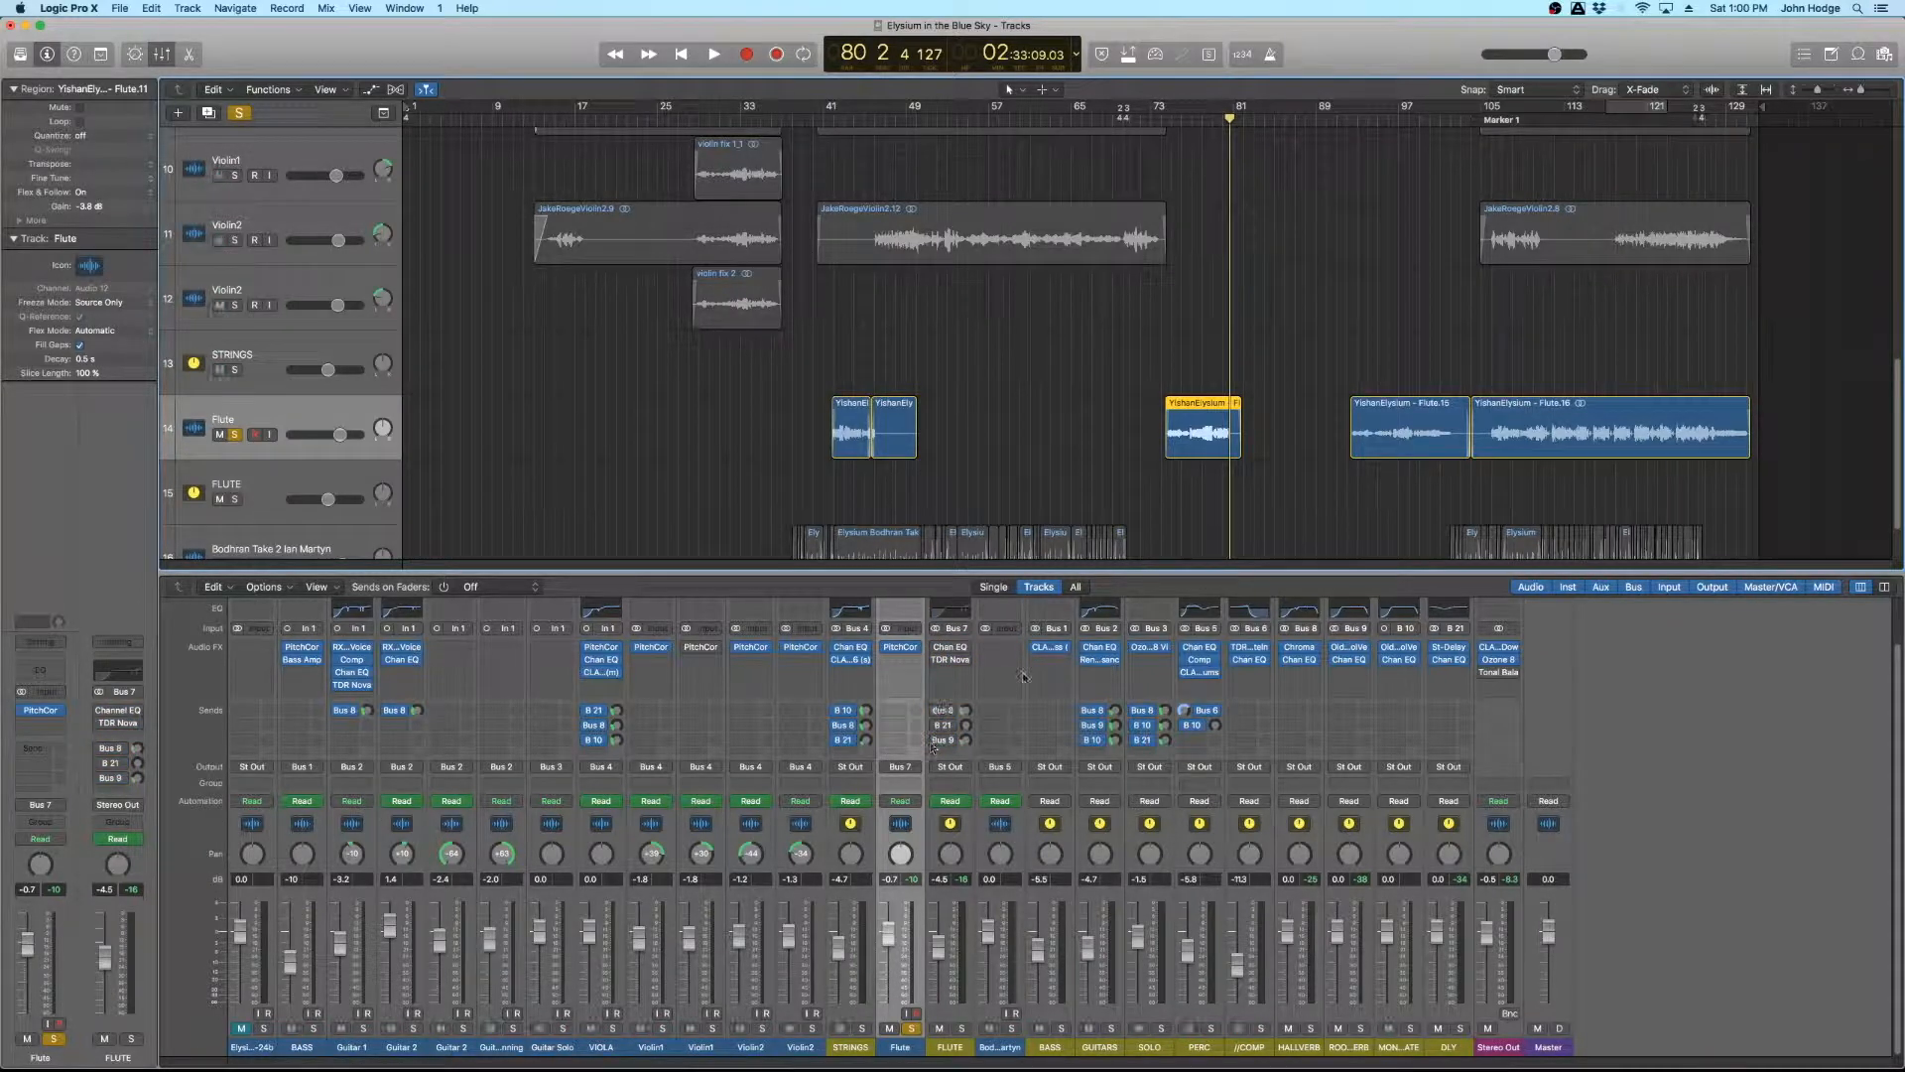
Zoom the arrangement in horizontally around the middle flute region and place the playhead at bar 75
click(1161, 118)
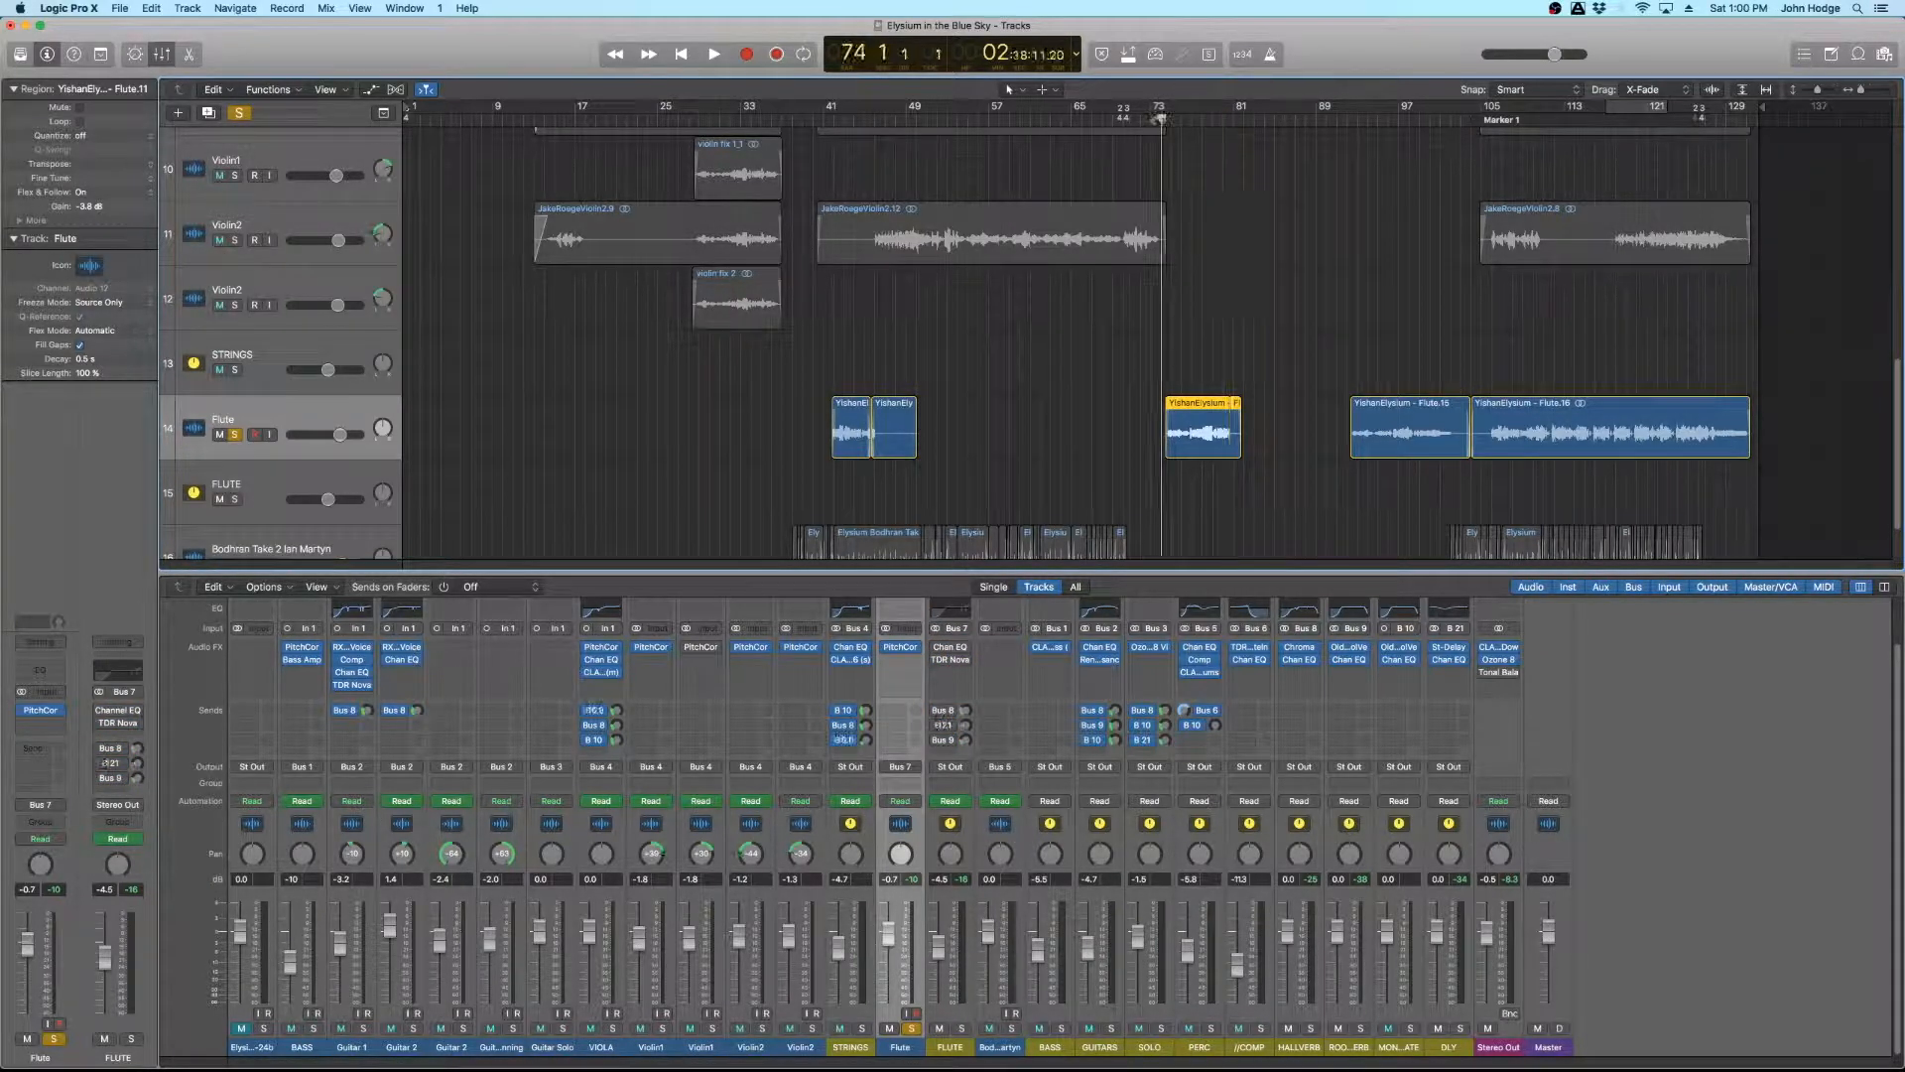
key(super+Right)
key(super+Right)
key(super+Right)
scroll(1229, 377, right, 2)
click(1130, 383)
click(1107, 118)
click(1120, 421)
key(super+Up)
key(super+Left)
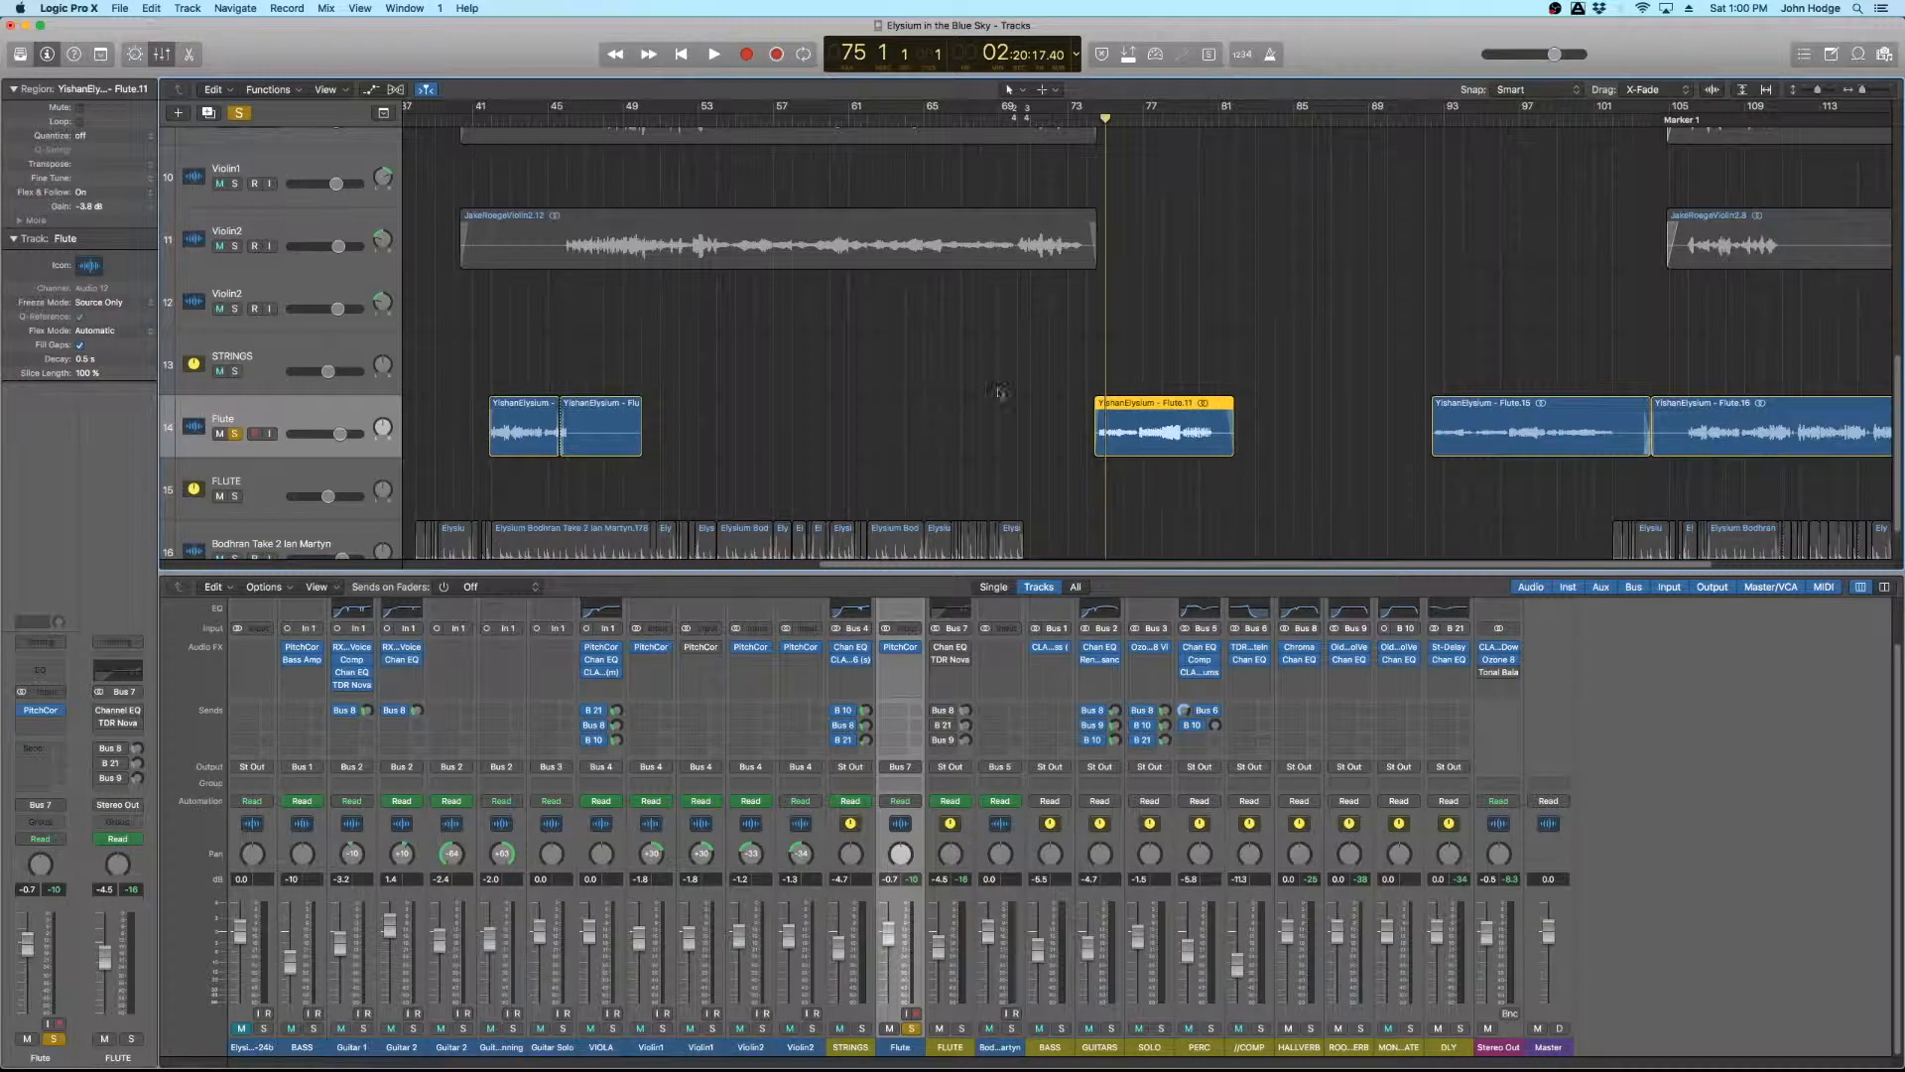
Play the middle flute region from its start to about bar 80 and stop
scroll(1001, 391, right, 2)
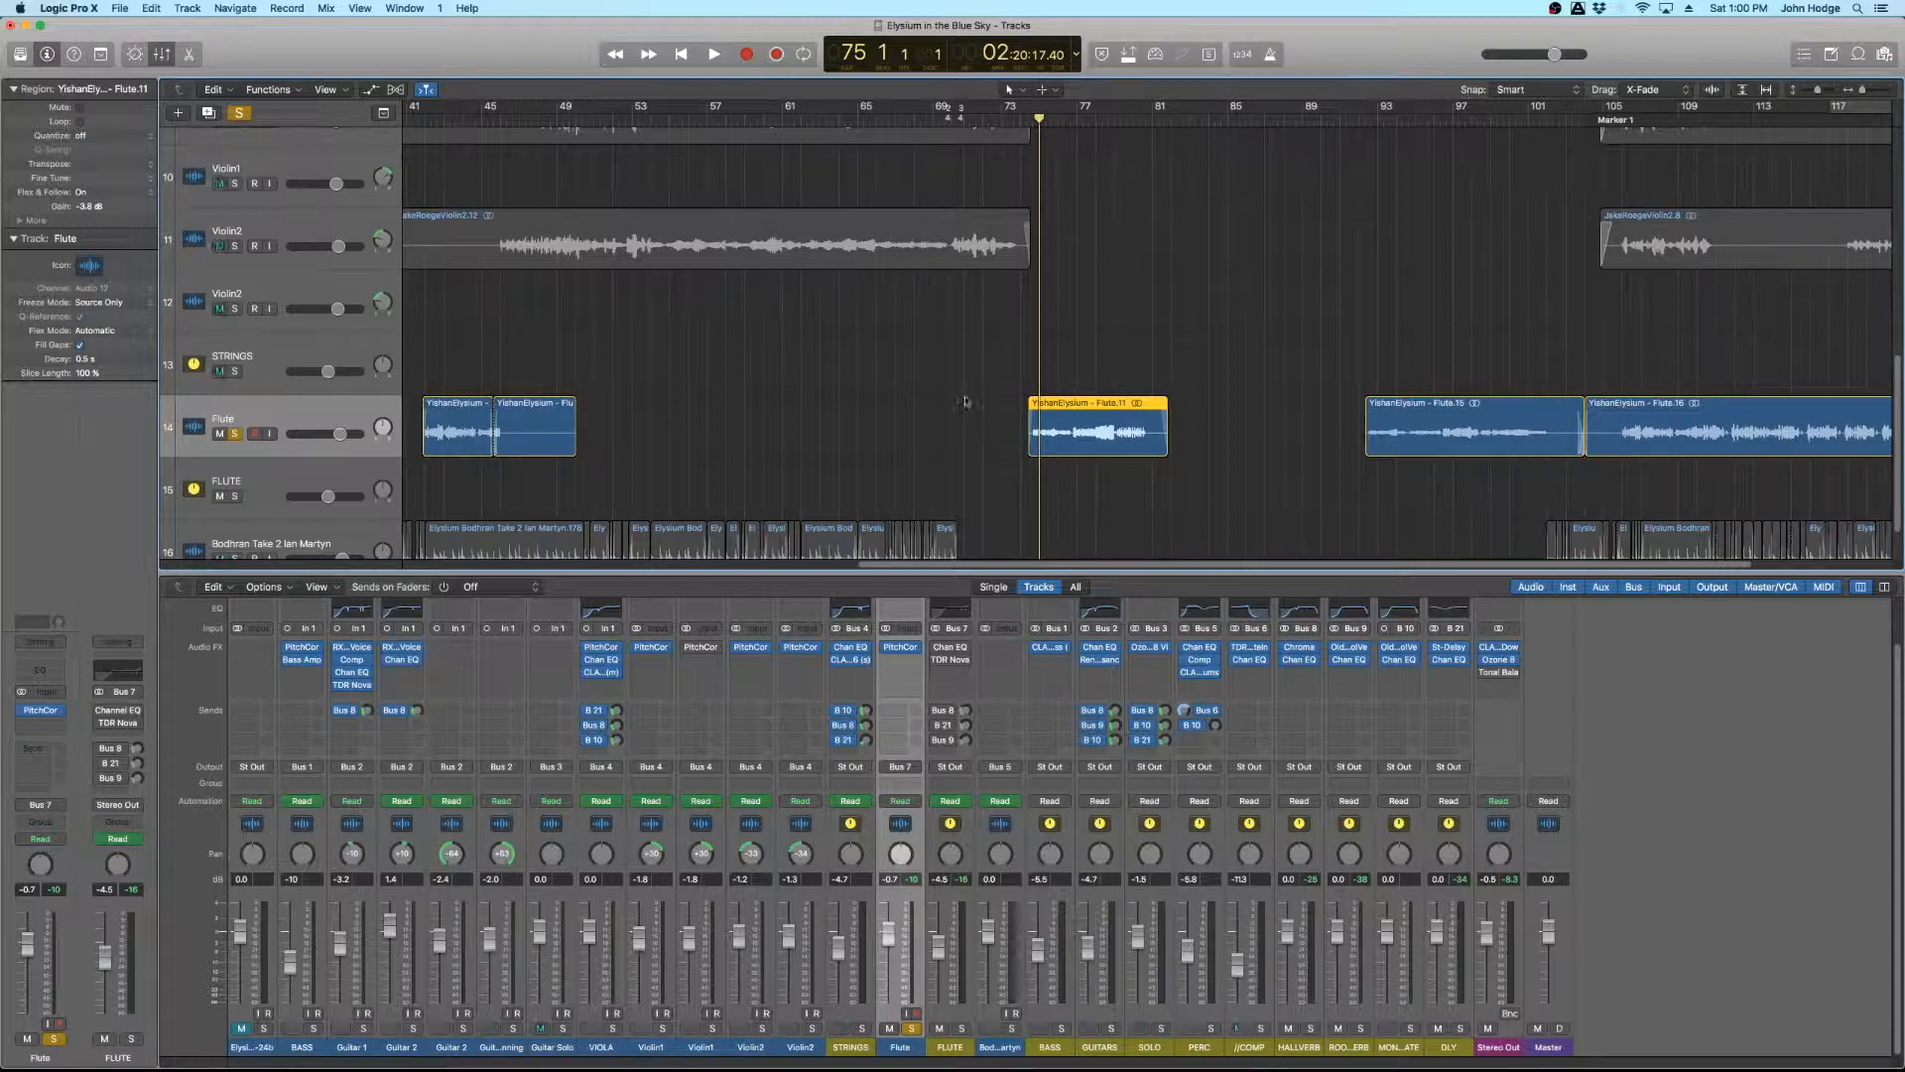
click(1055, 362)
click(1069, 449)
key(shift+space)
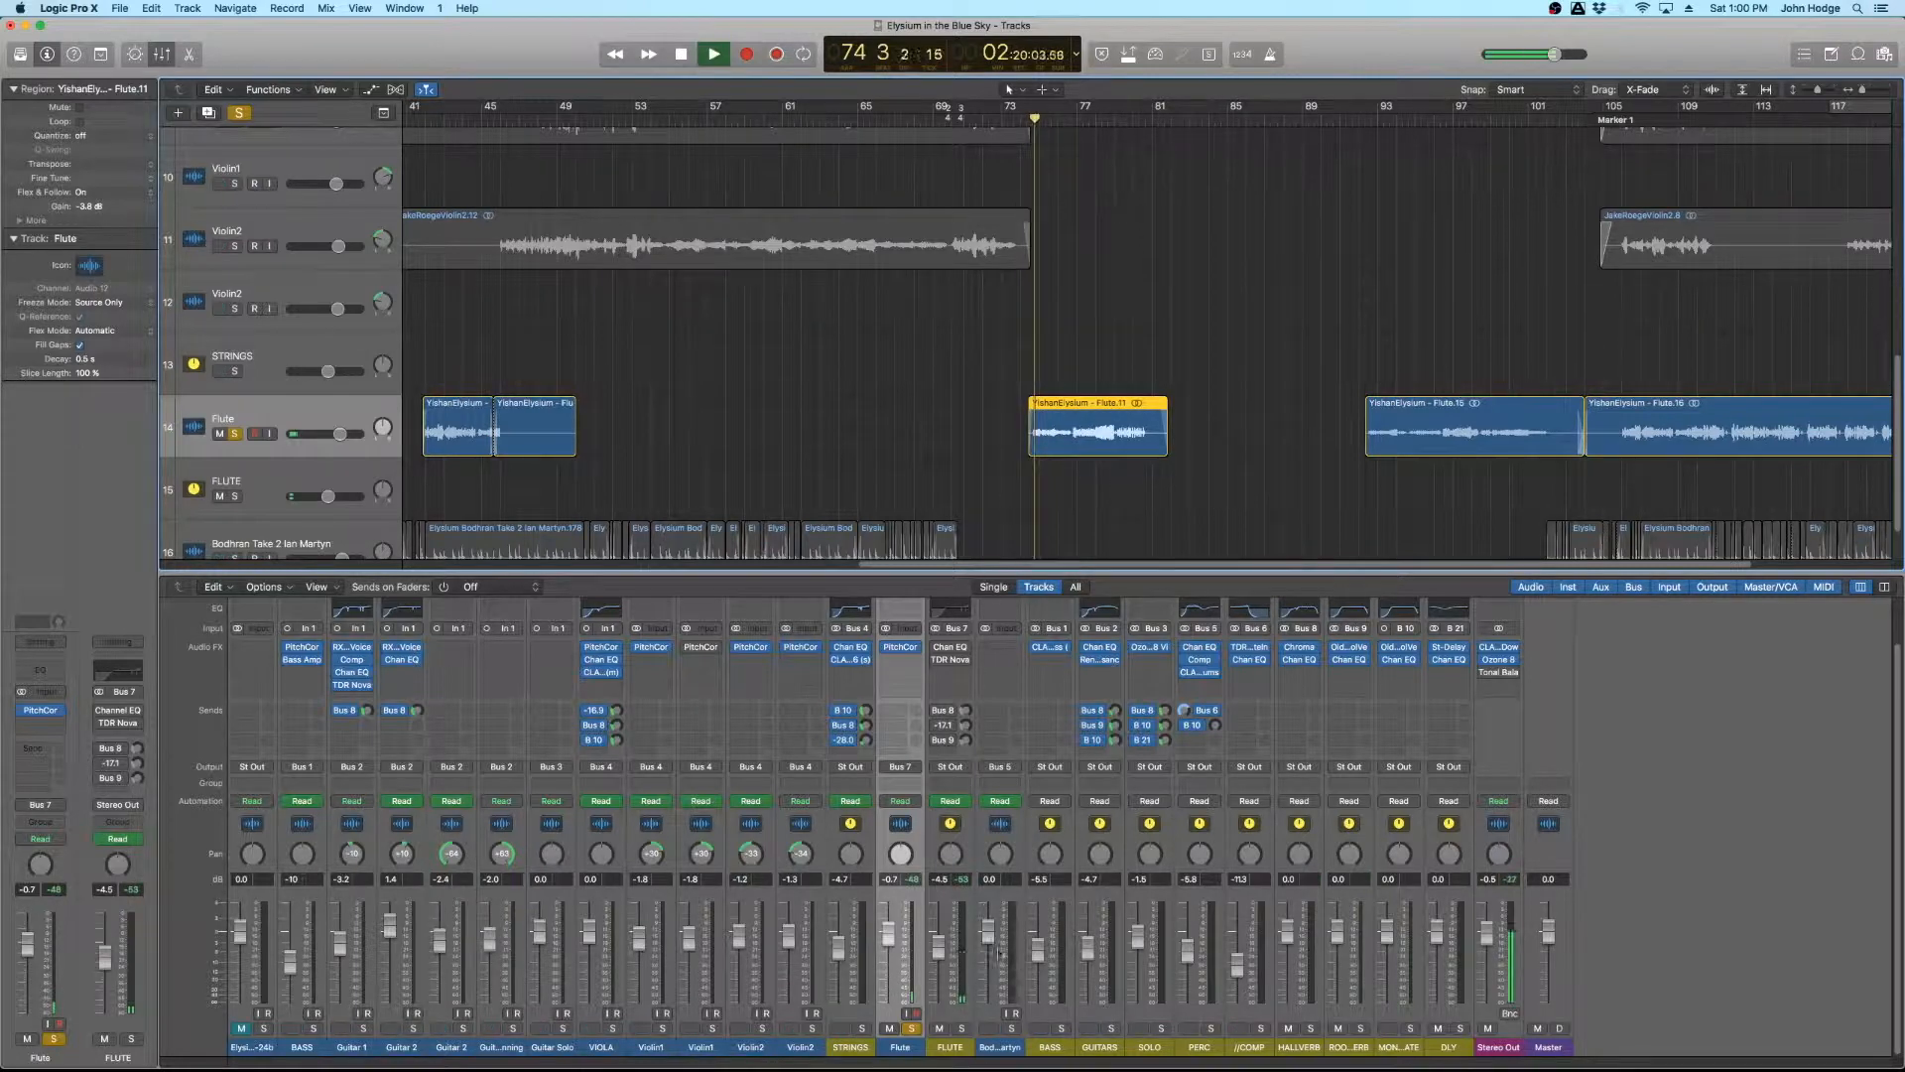
scroll(1212, 451, down, 2)
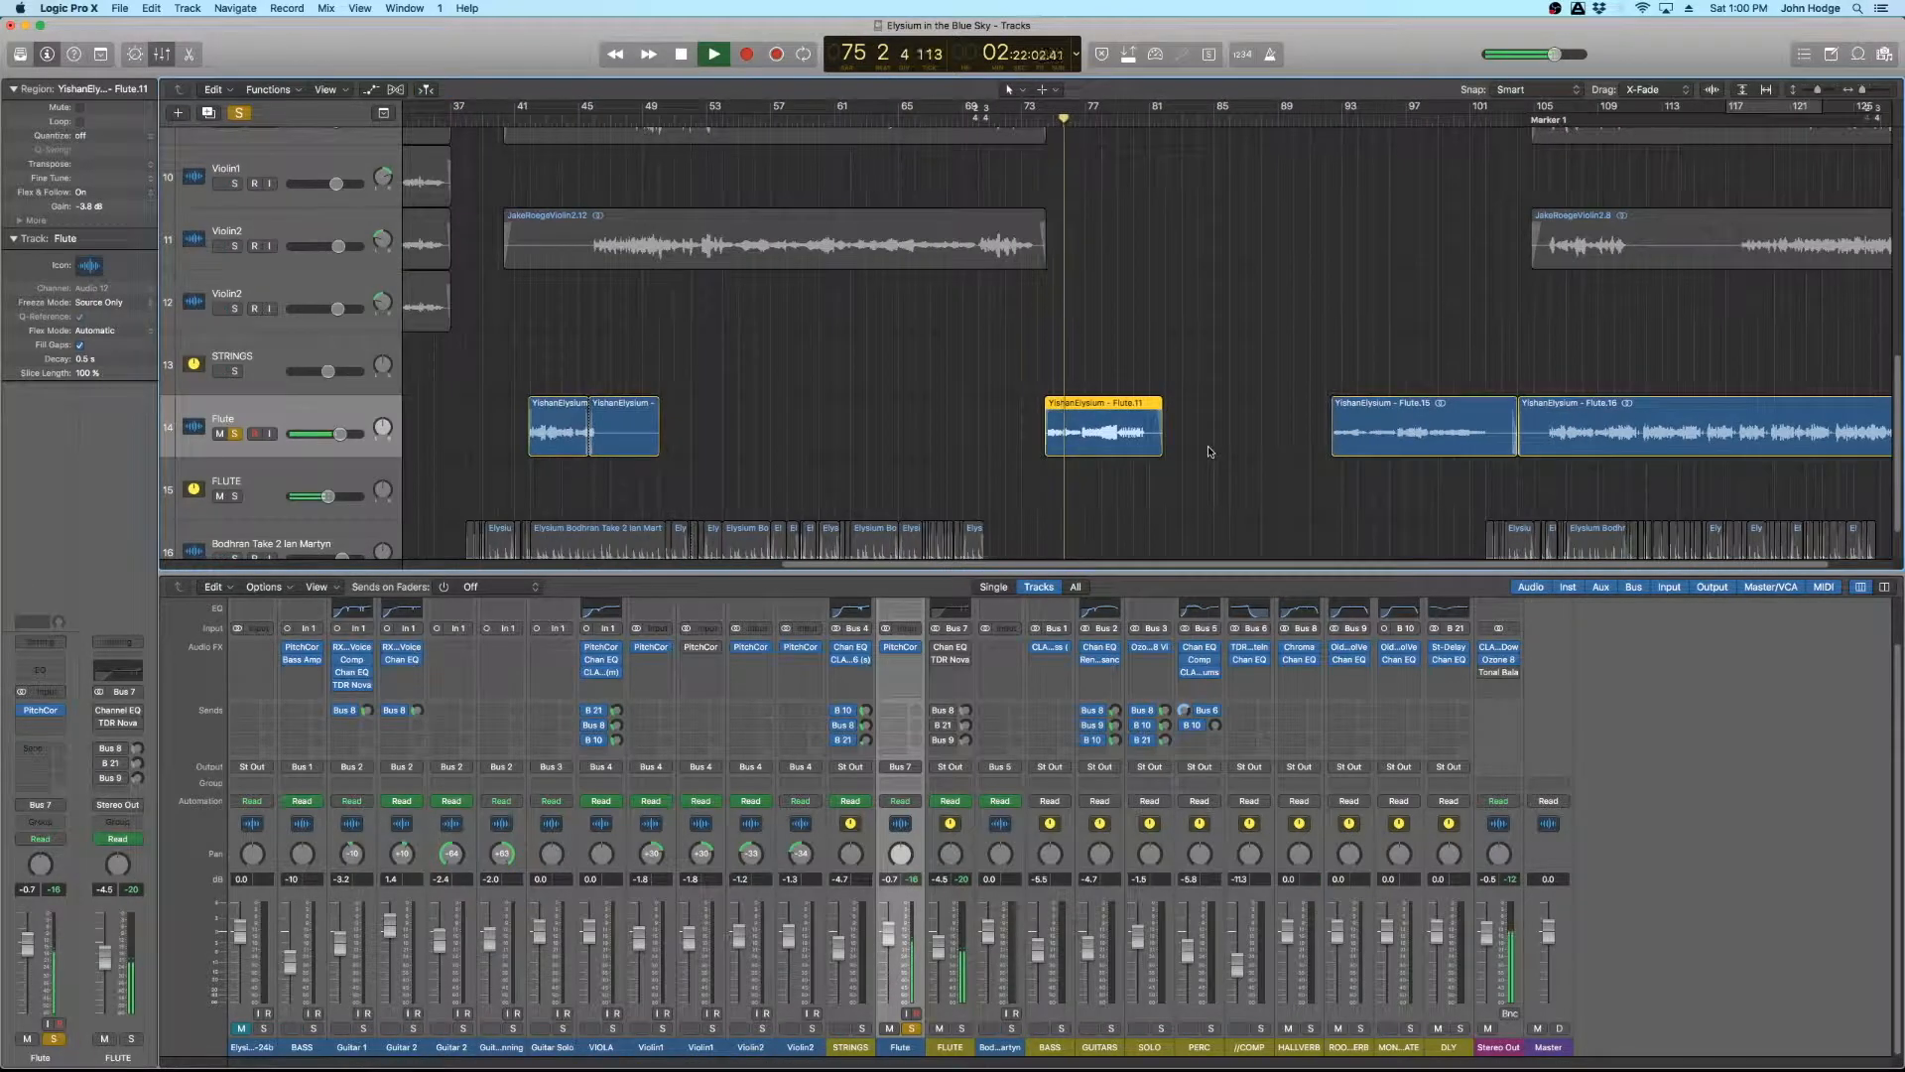
scroll(1210, 452, right, 2)
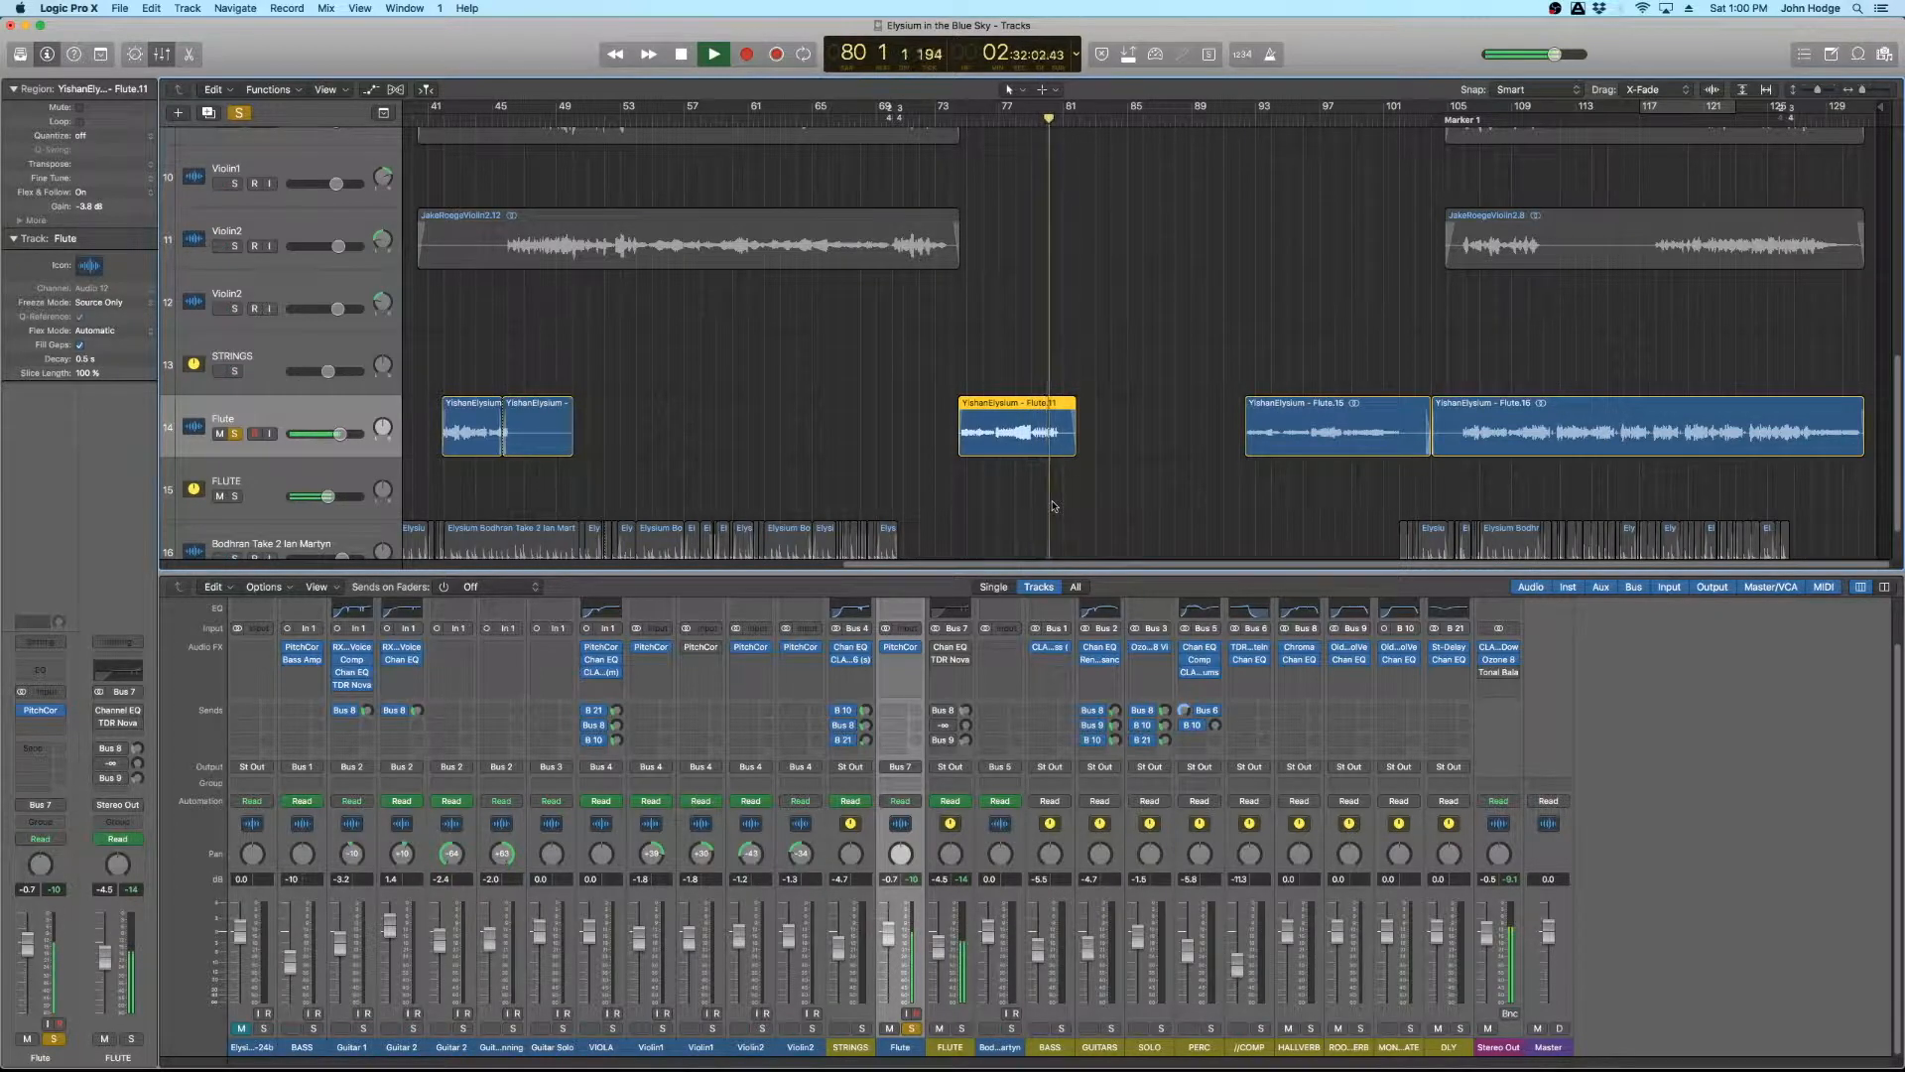
key(space)
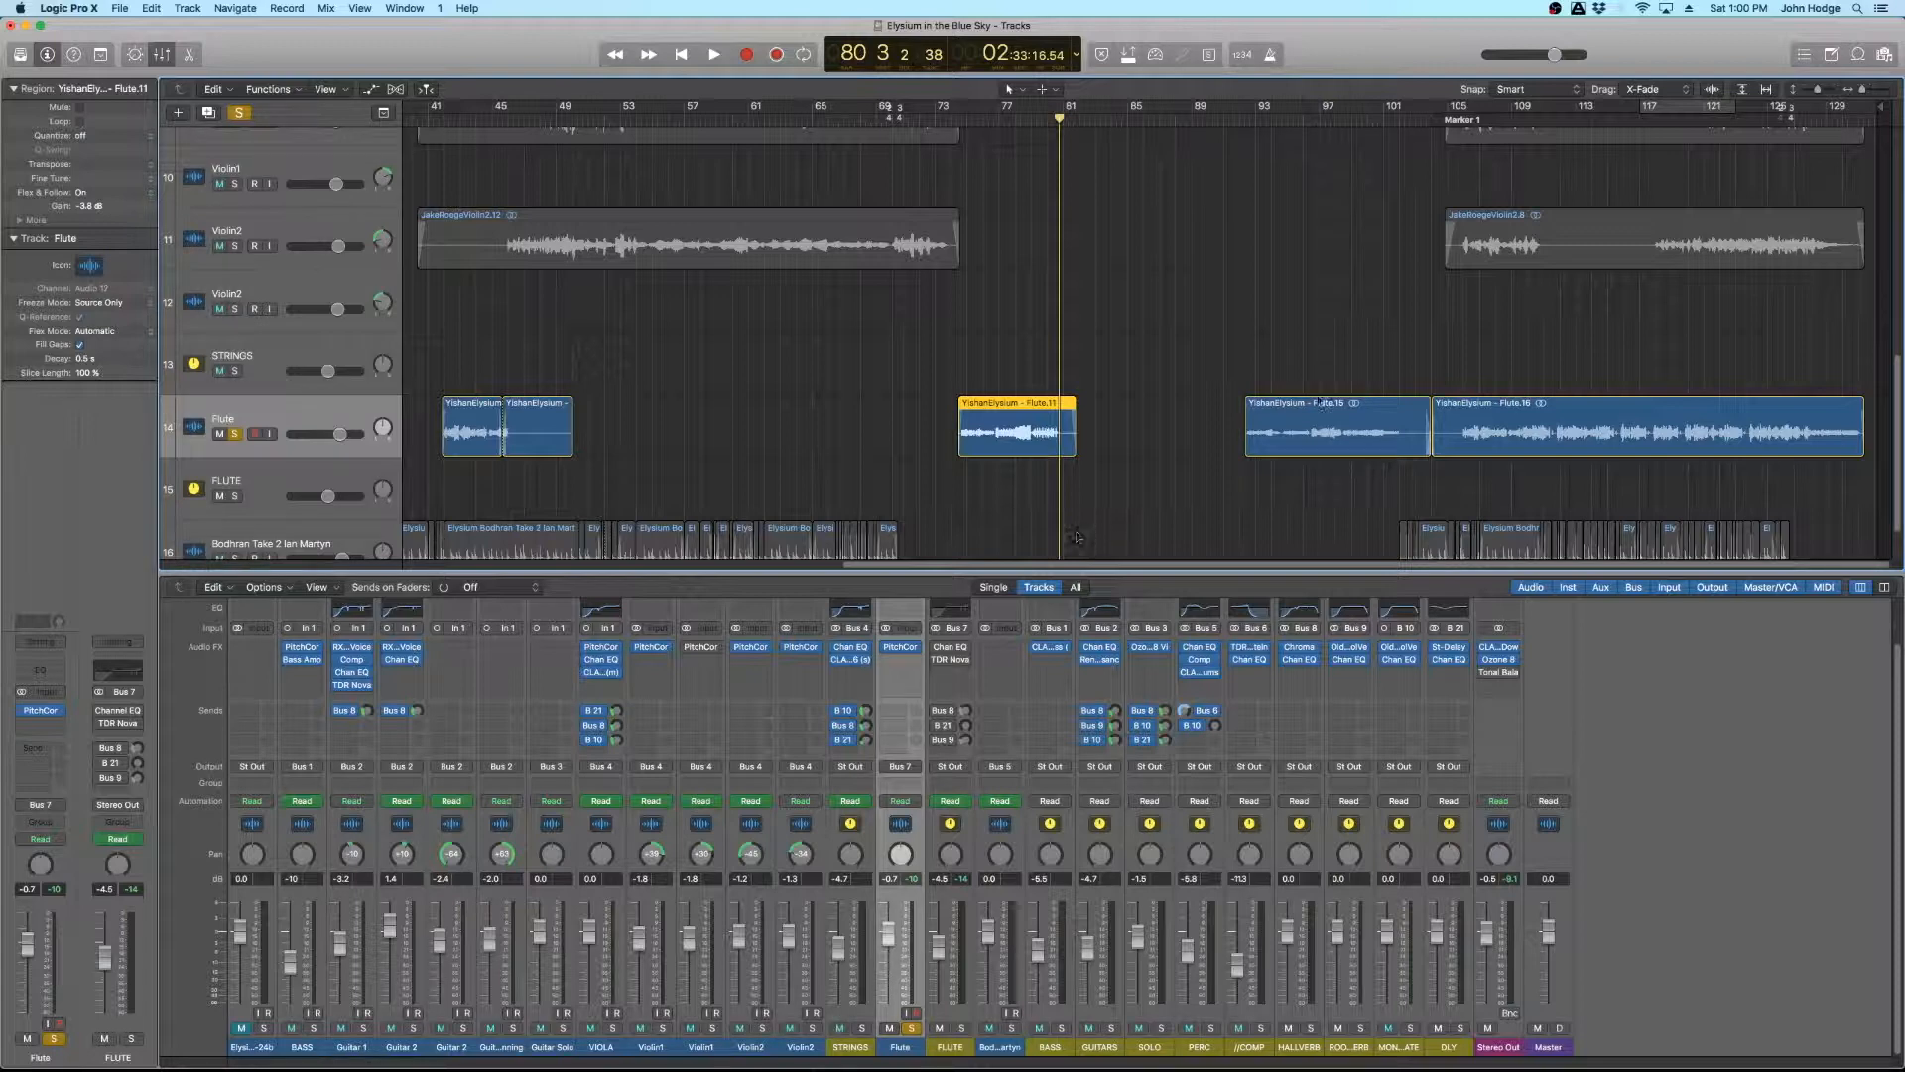
Select the last flute region and audition it from bar 117 to about bar 122
click(1478, 417)
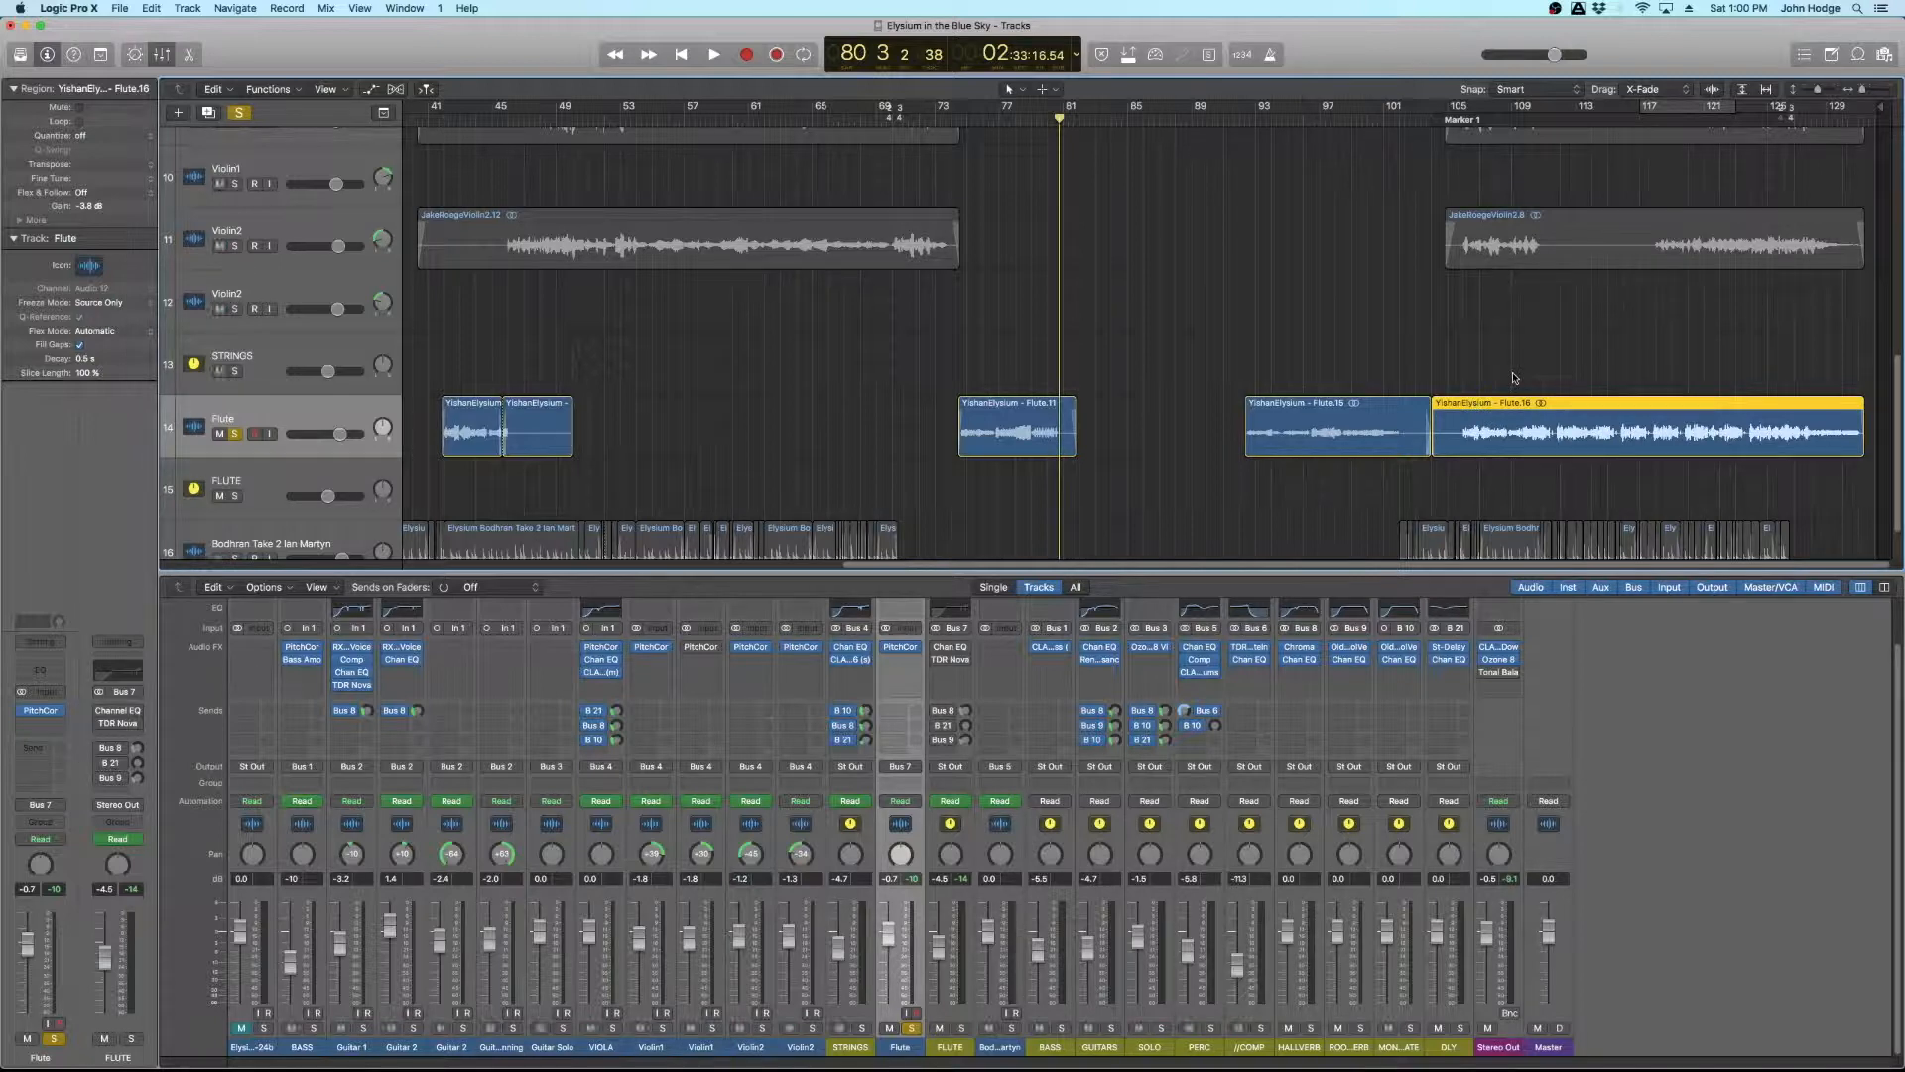
click(1432, 363)
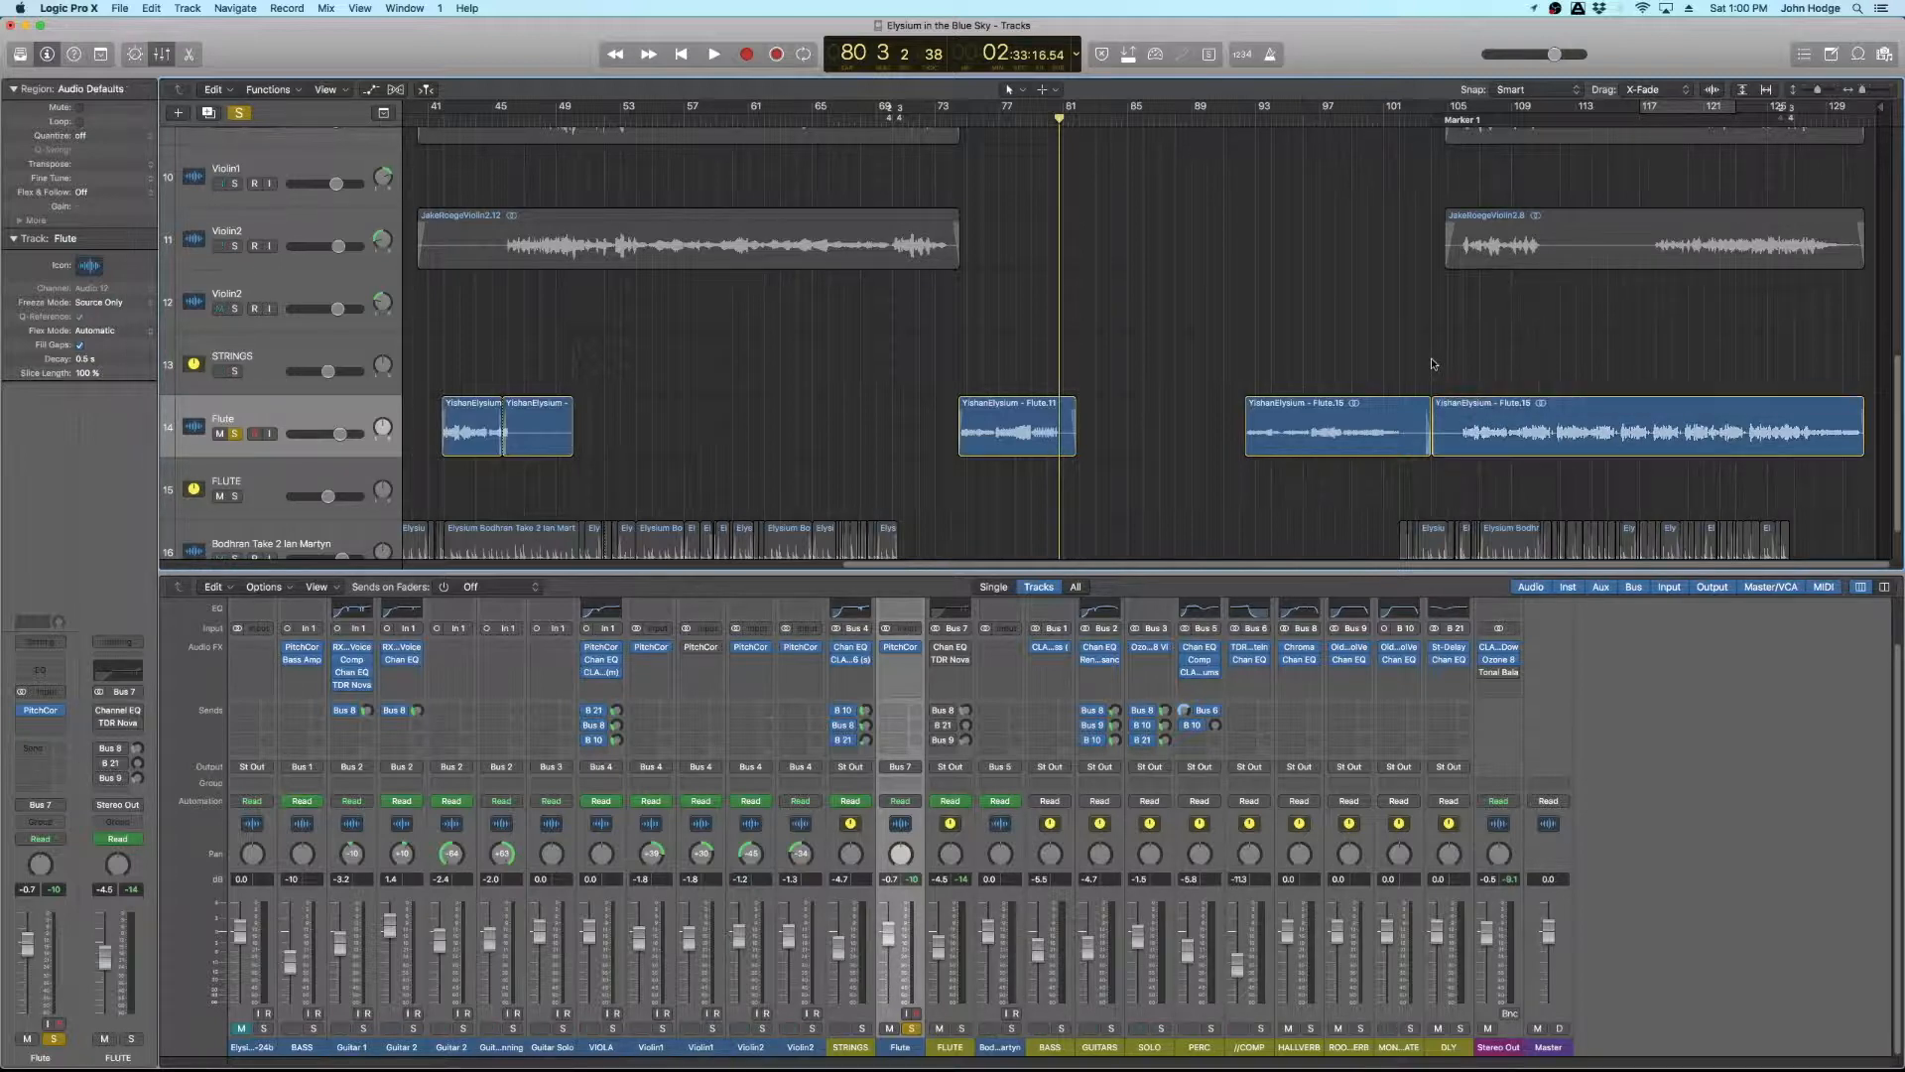
click(1456, 448)
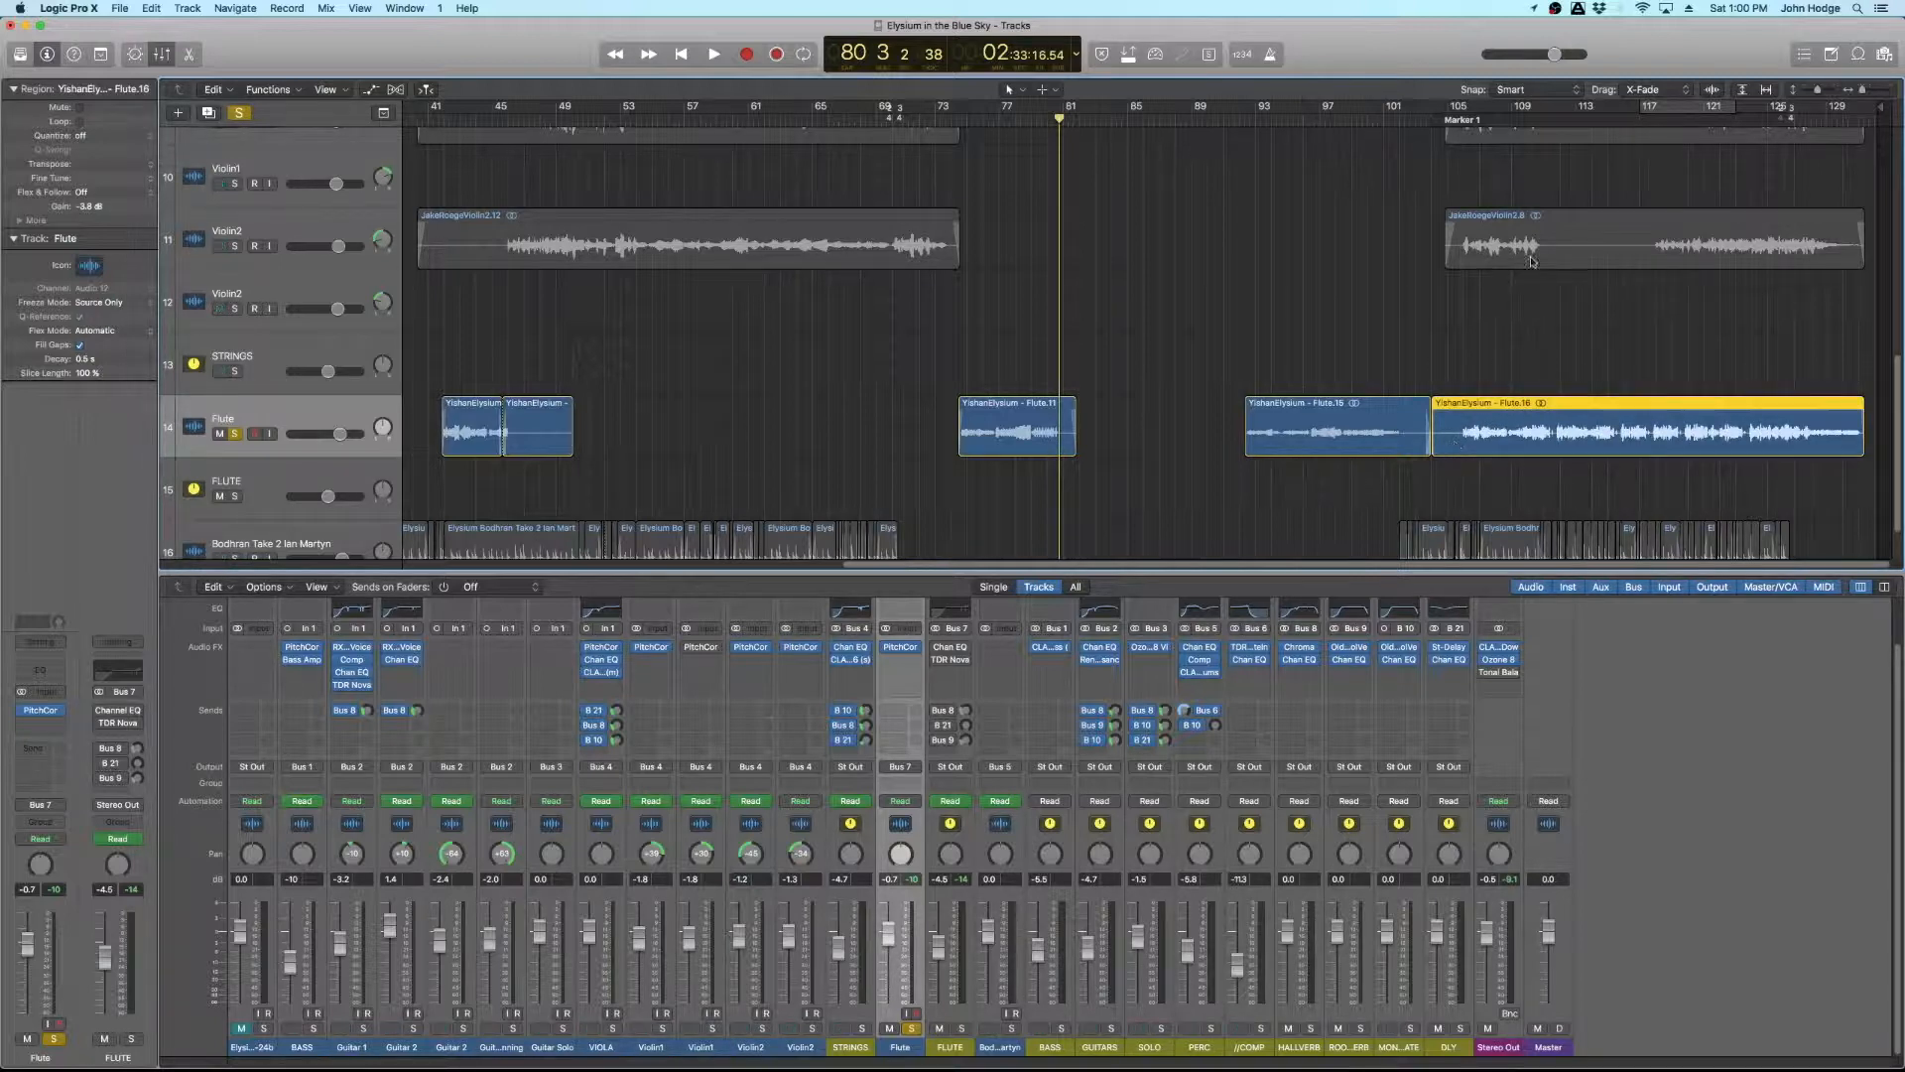
click(1576, 114)
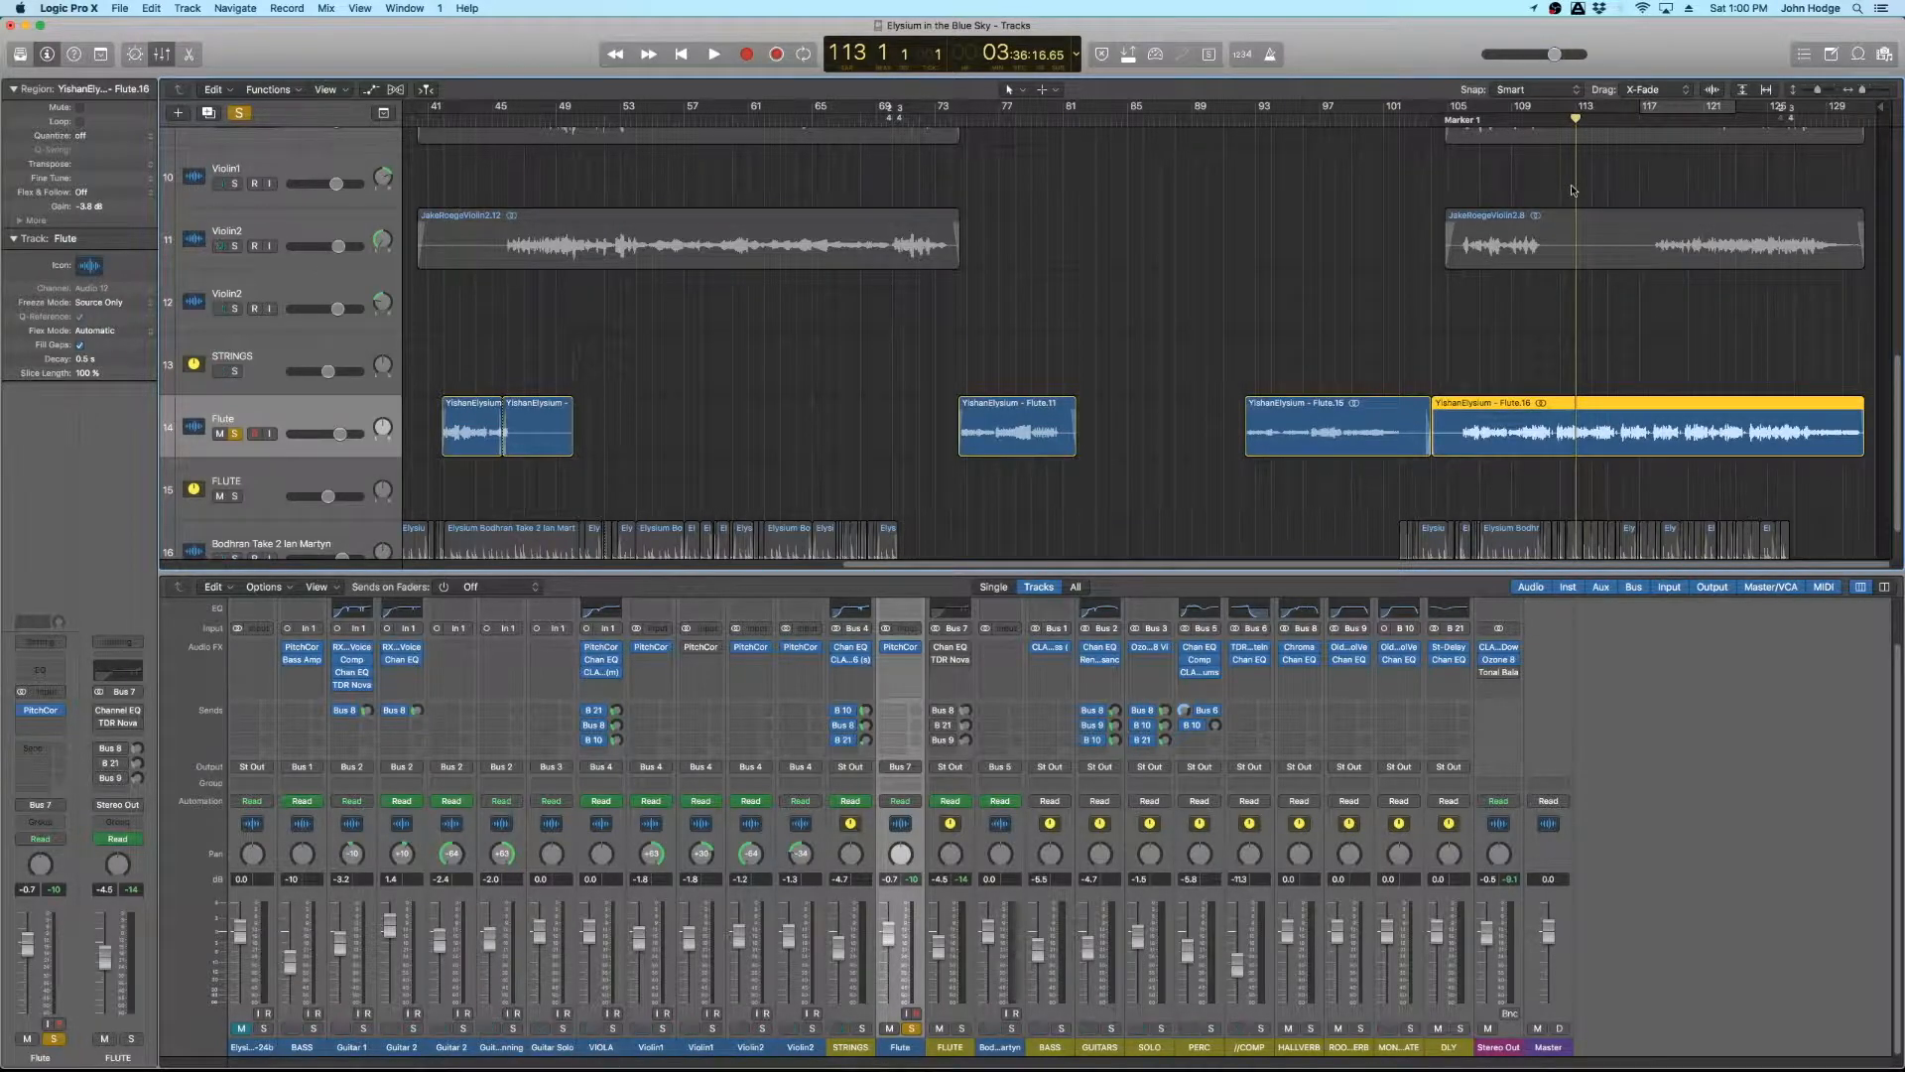
click(1641, 118)
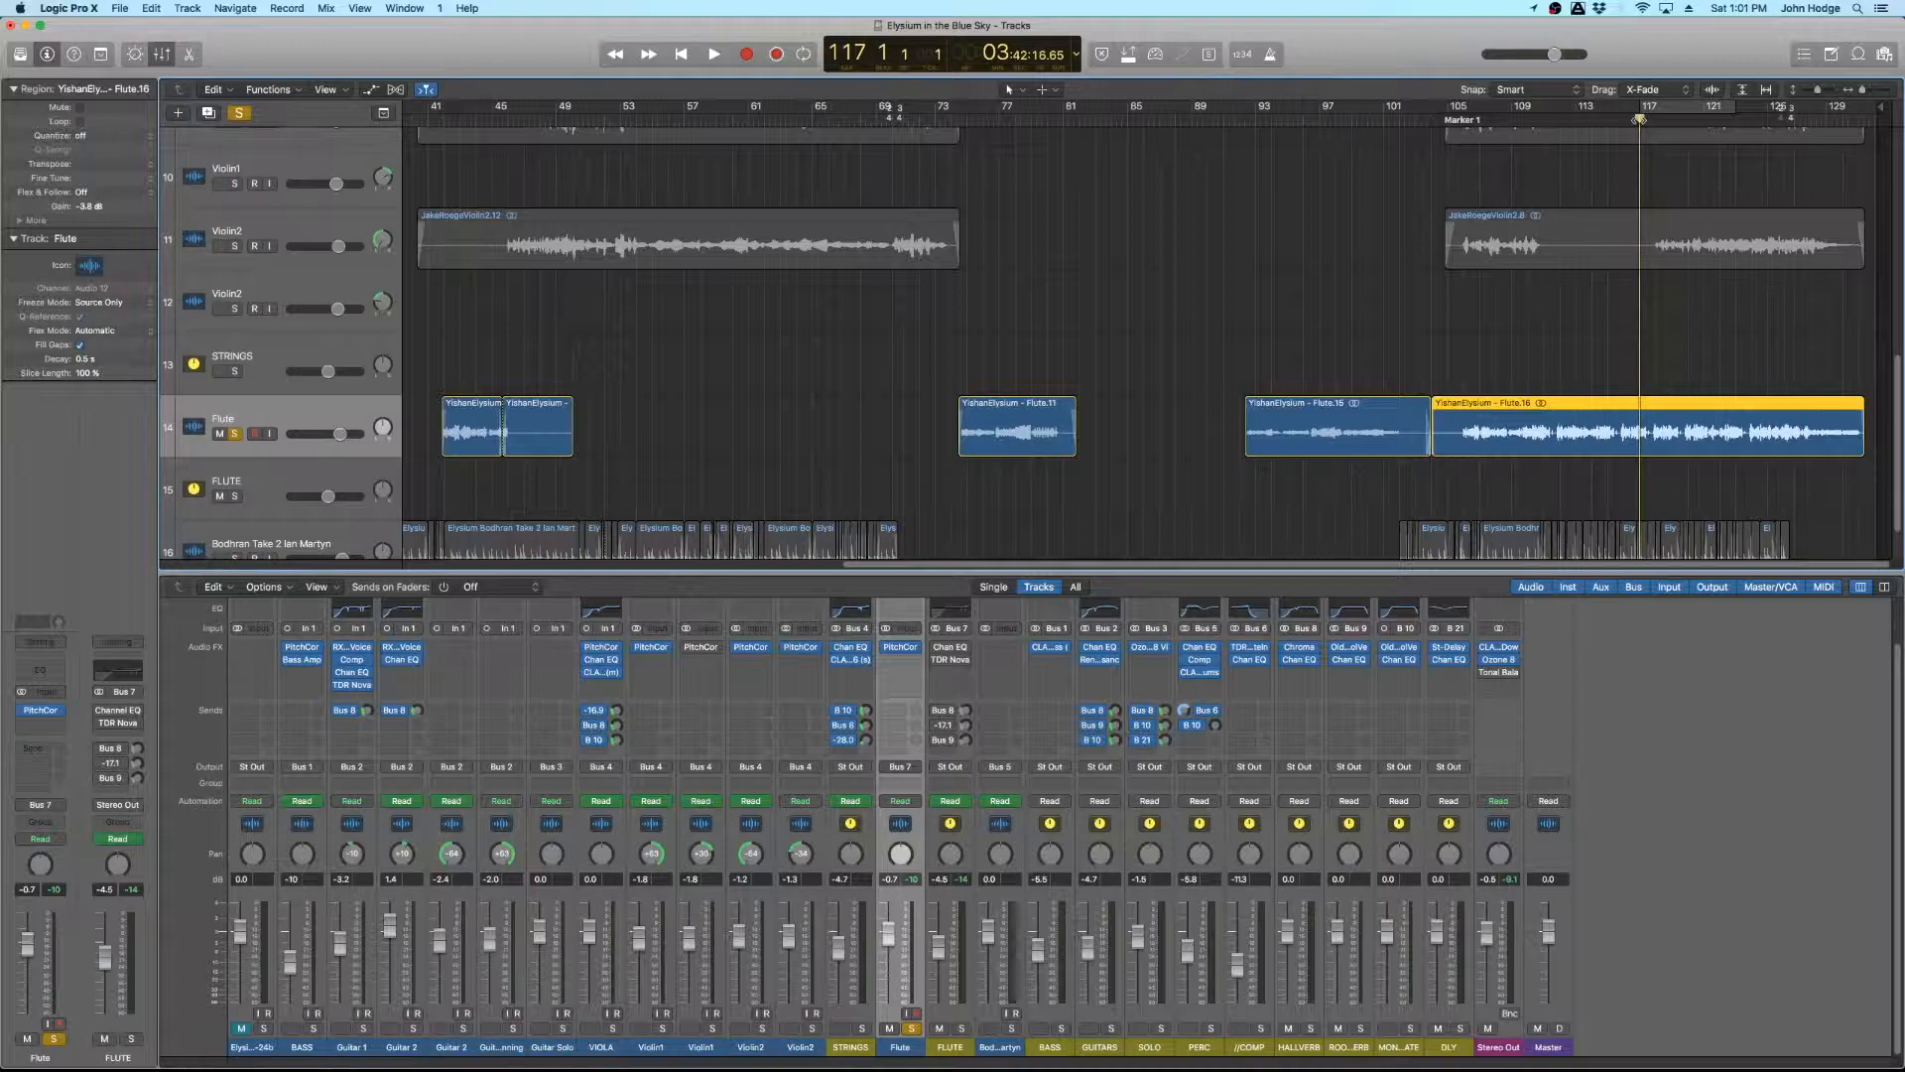
key(space)
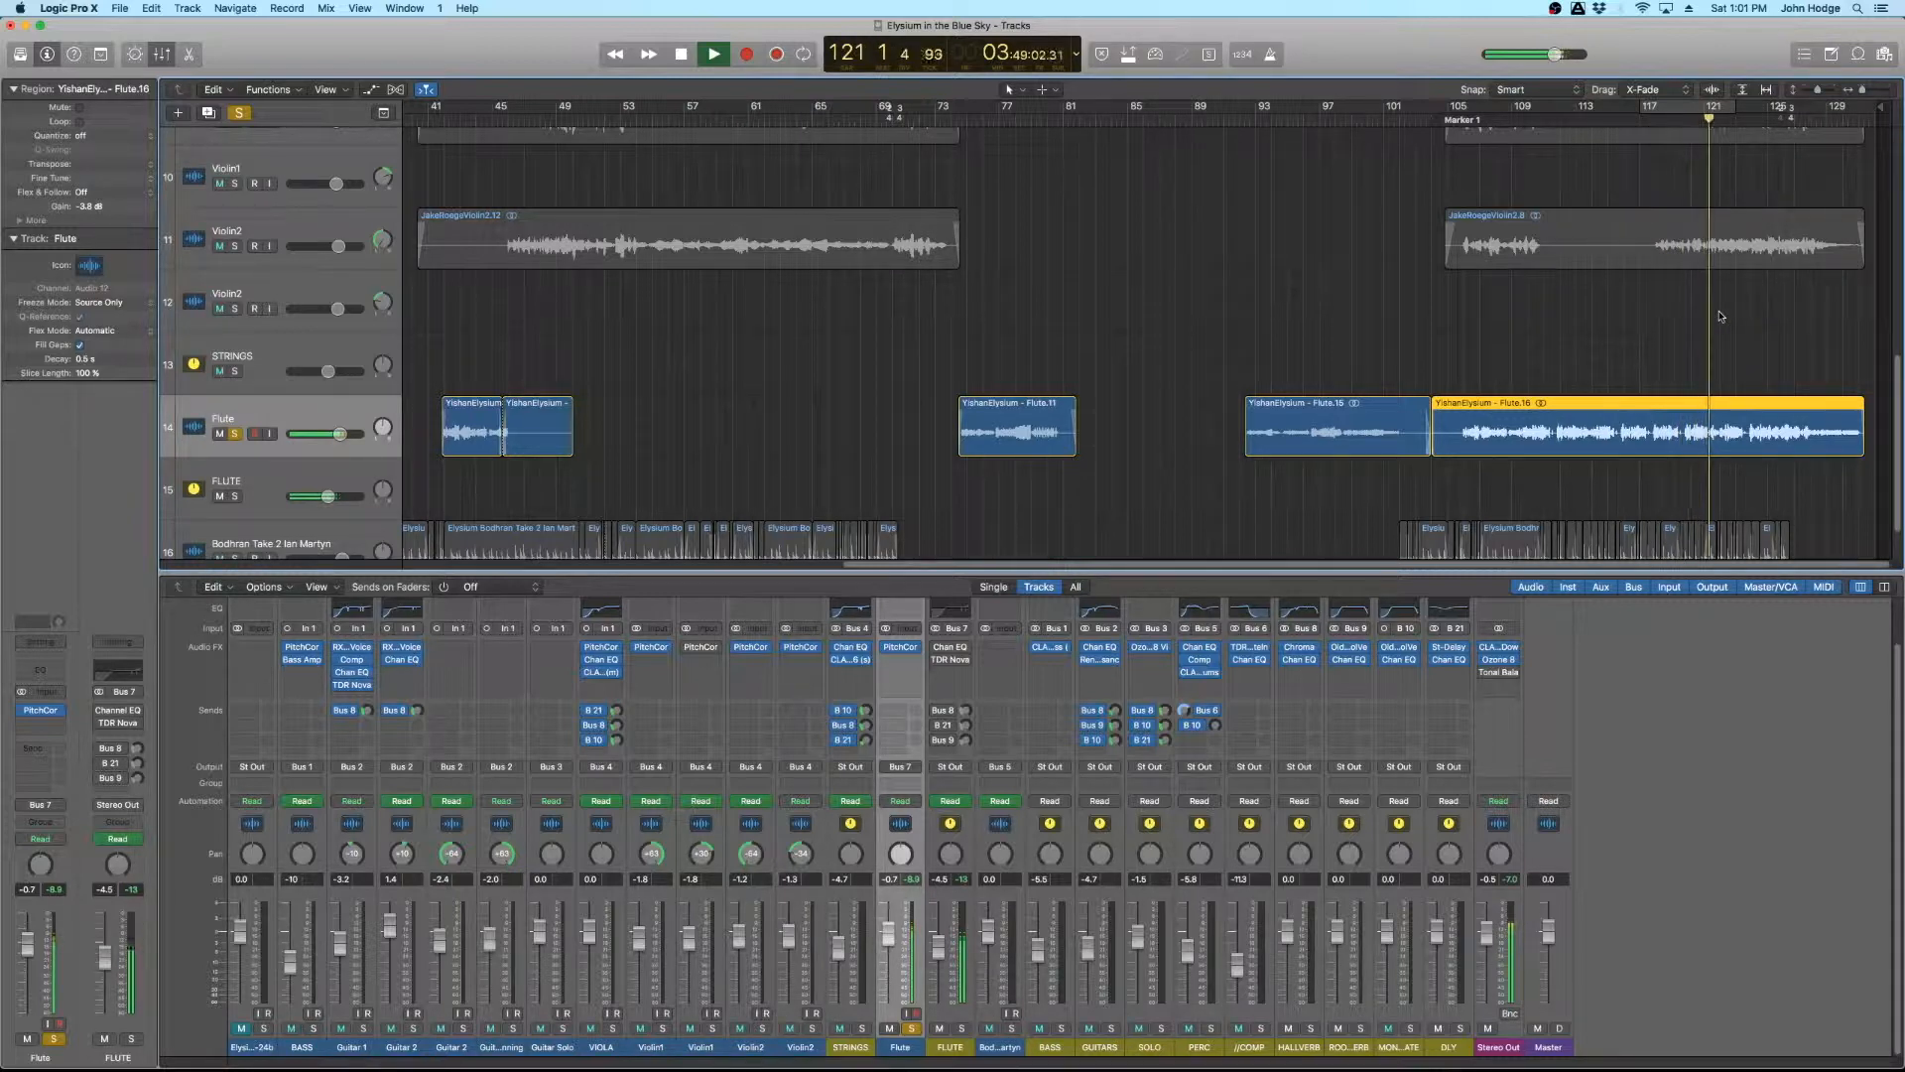
key(space)
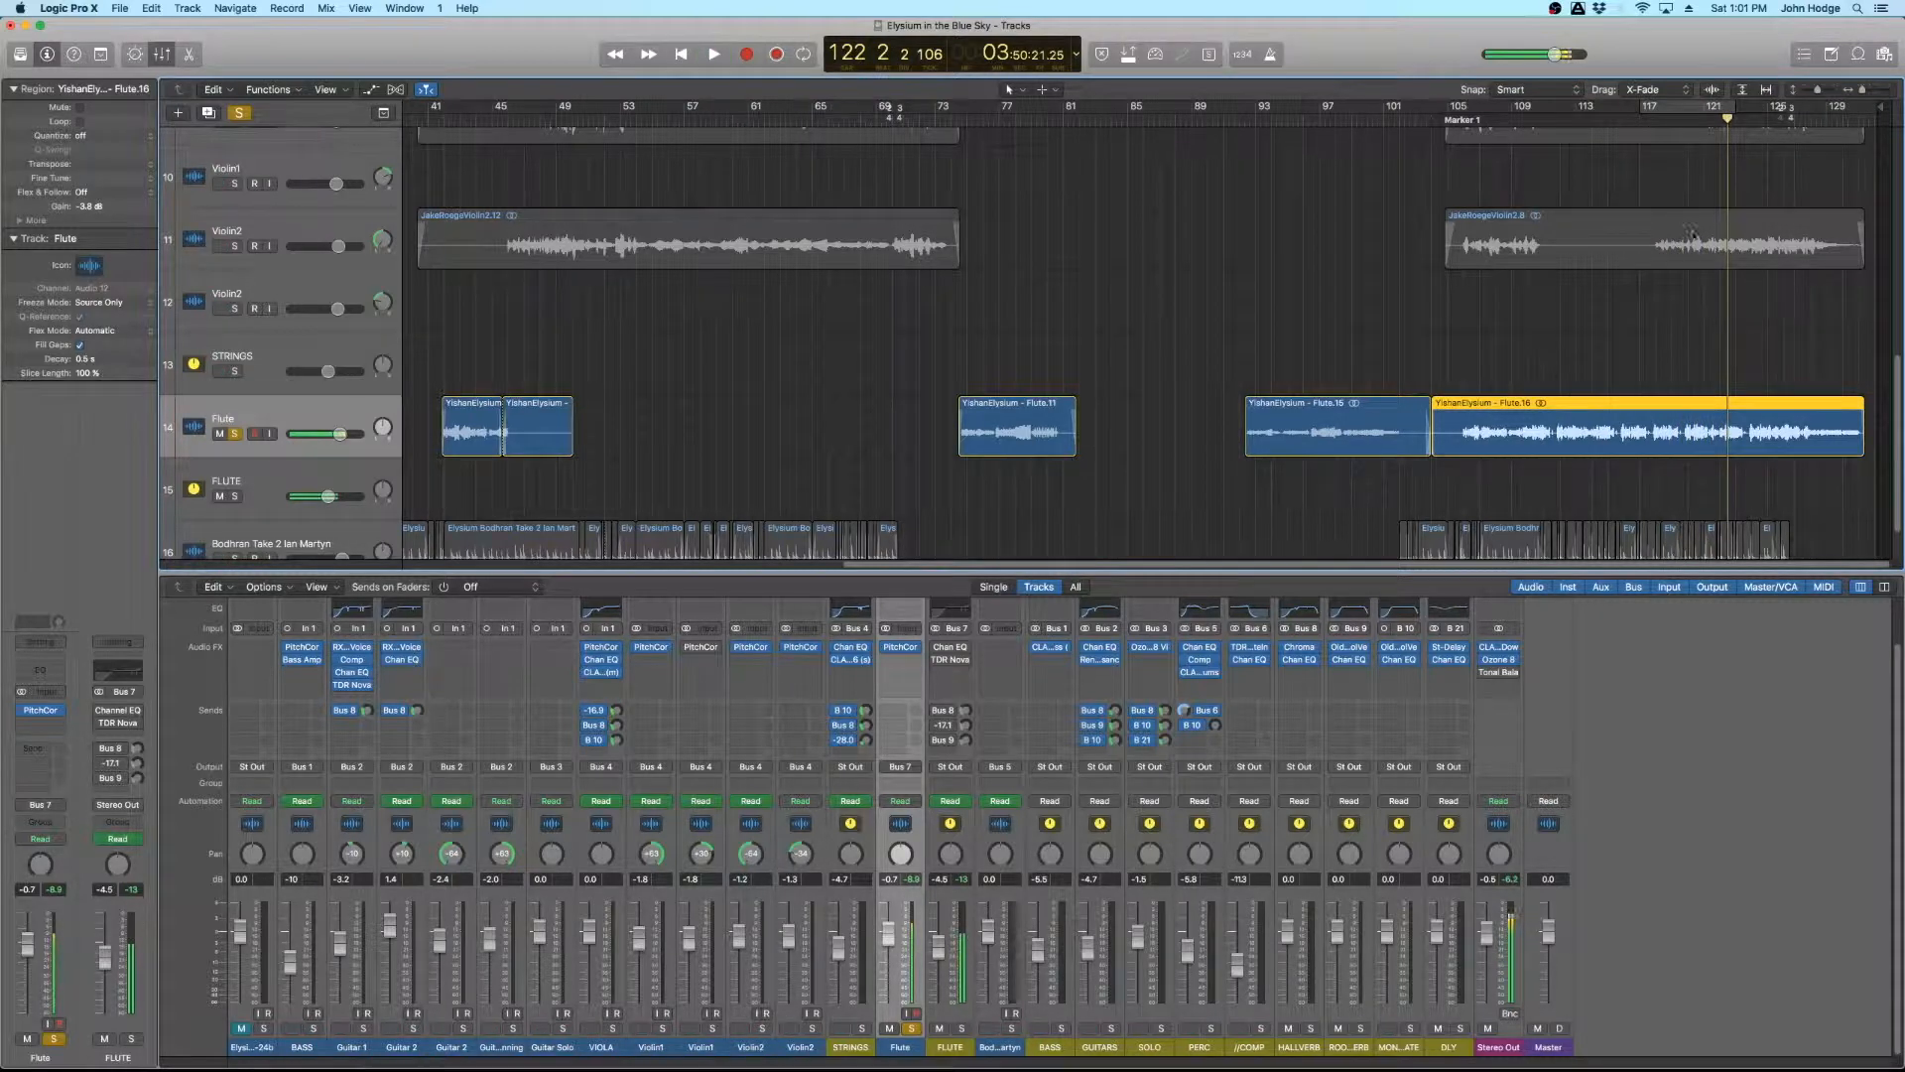
Create a cycle range around bar 121, open the FLUTE channel's Channel EQ and listen to the looped passage
drag(1676, 107, 1751, 109)
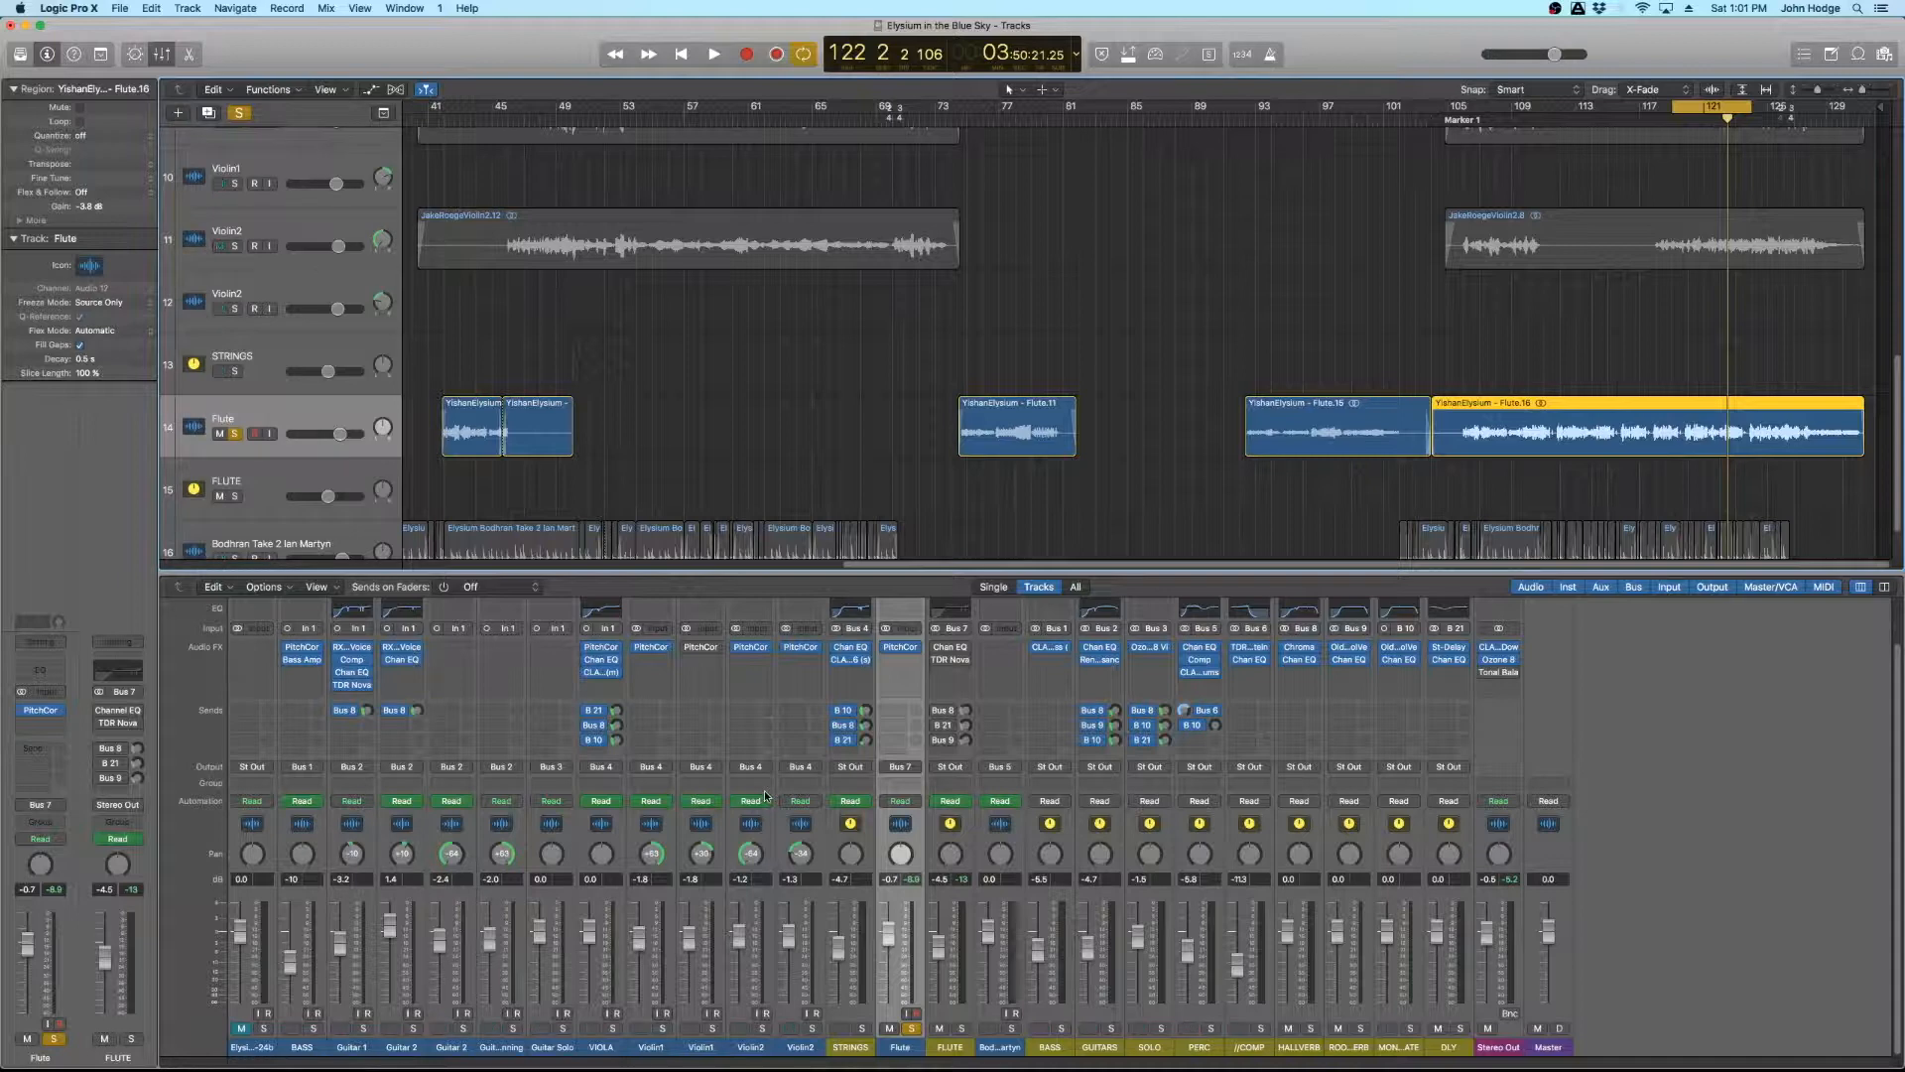
click(950, 647)
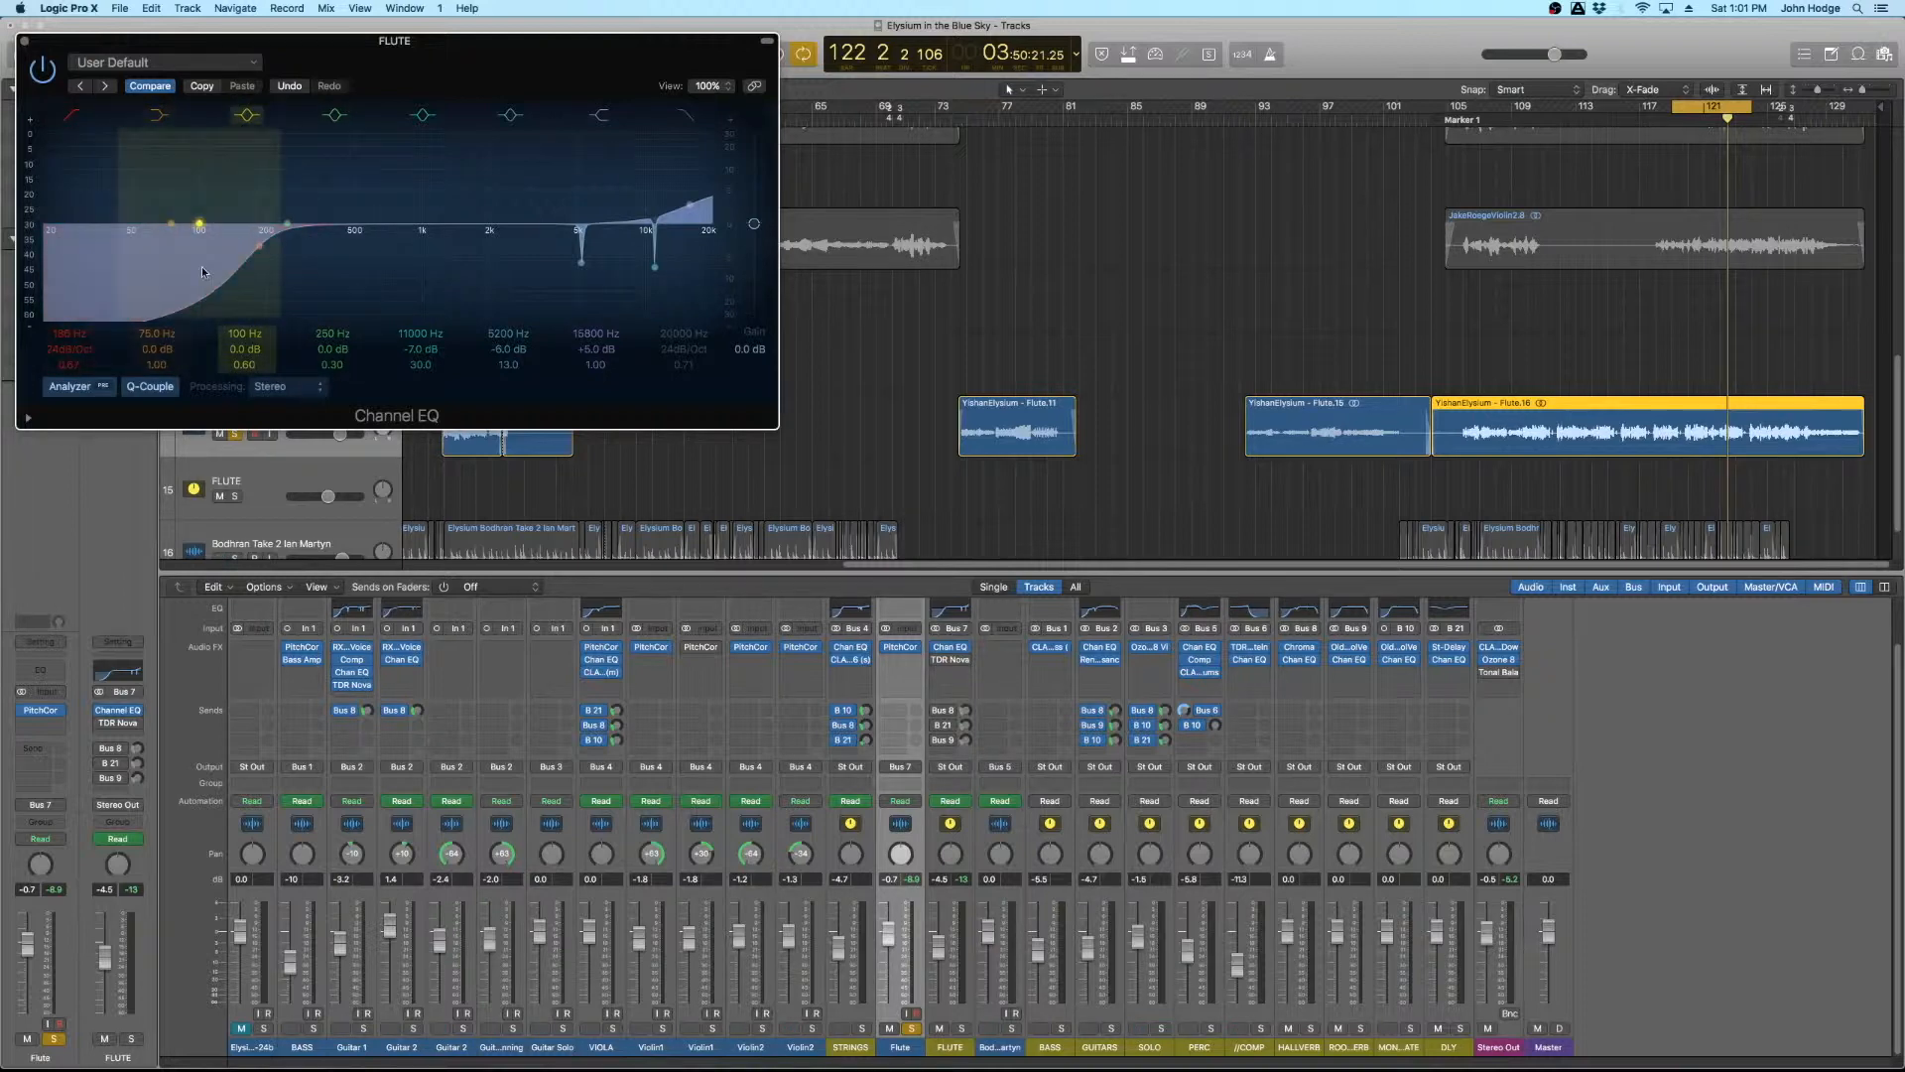
key(space)
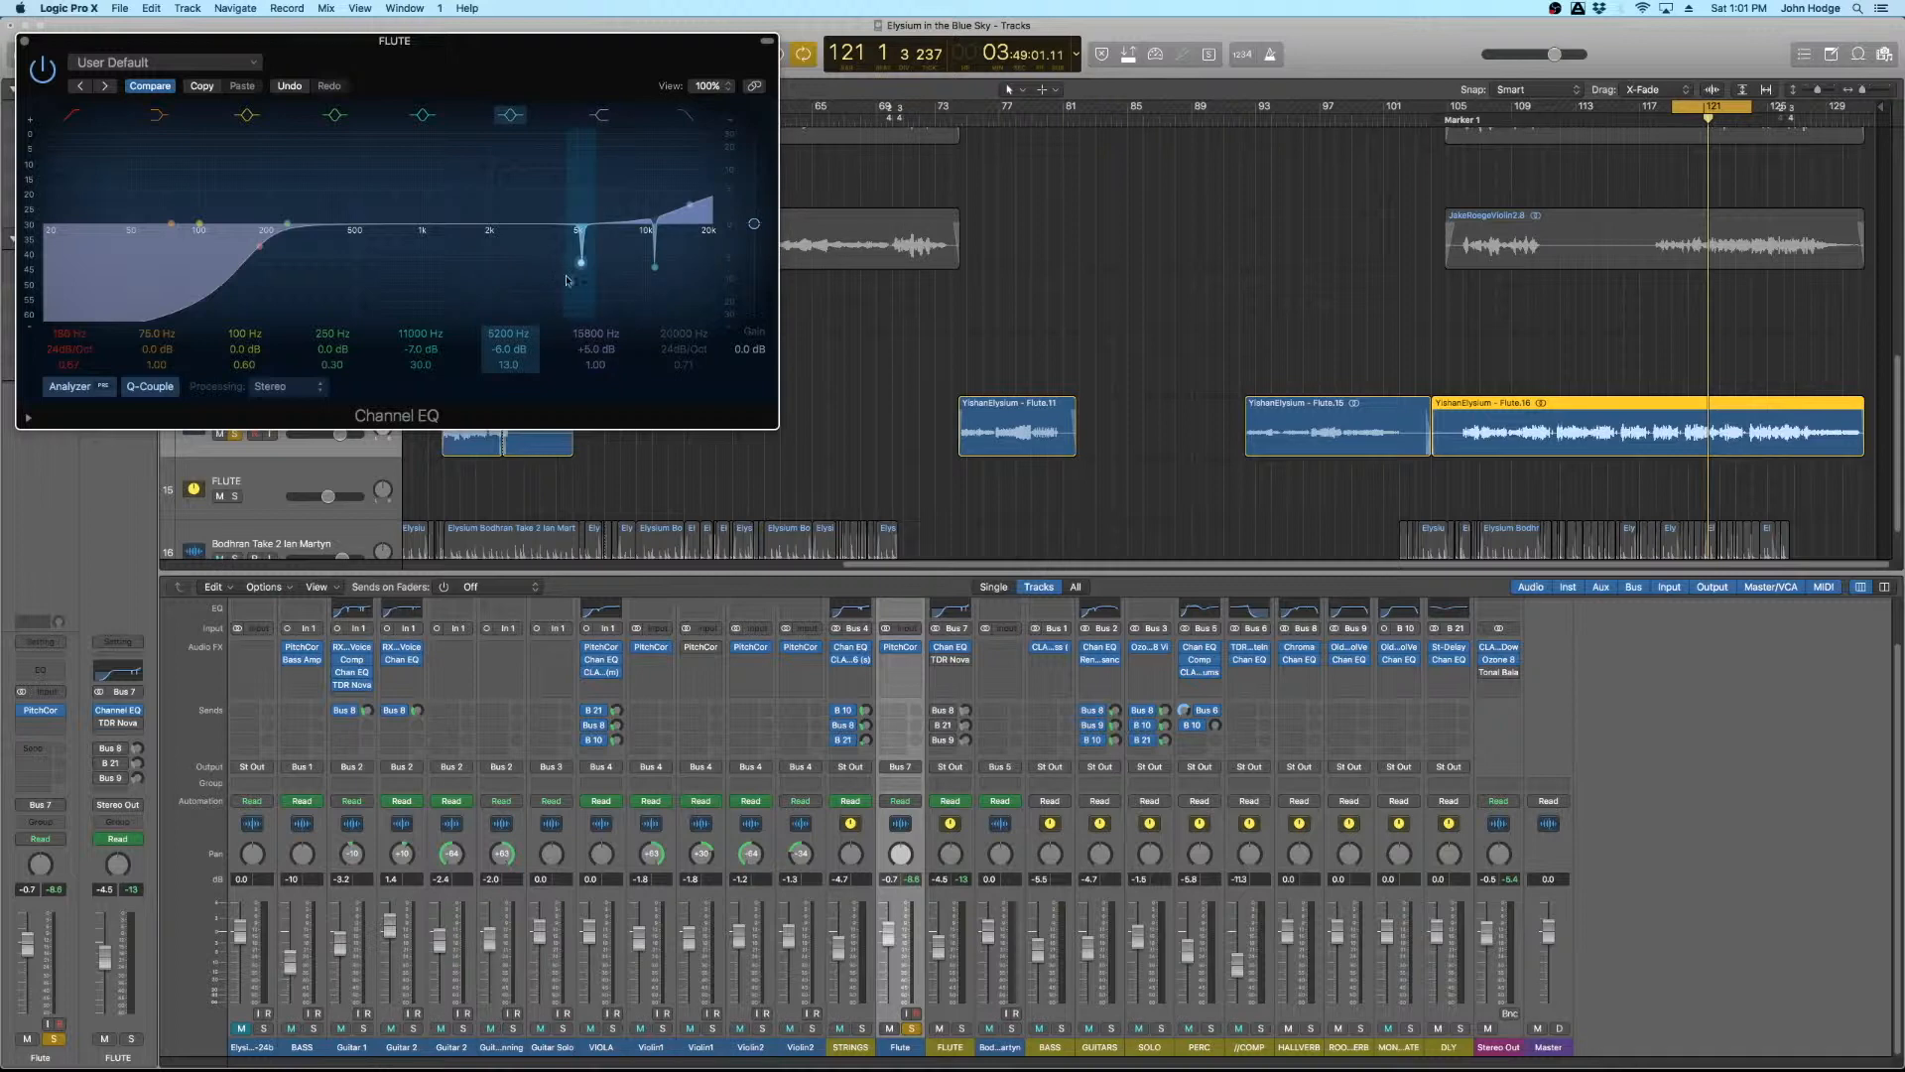
Reset the 5200 Hz and 11000 Hz band gains to 0 dB and loop playback over bars 77 to 81
alt+click(507, 349)
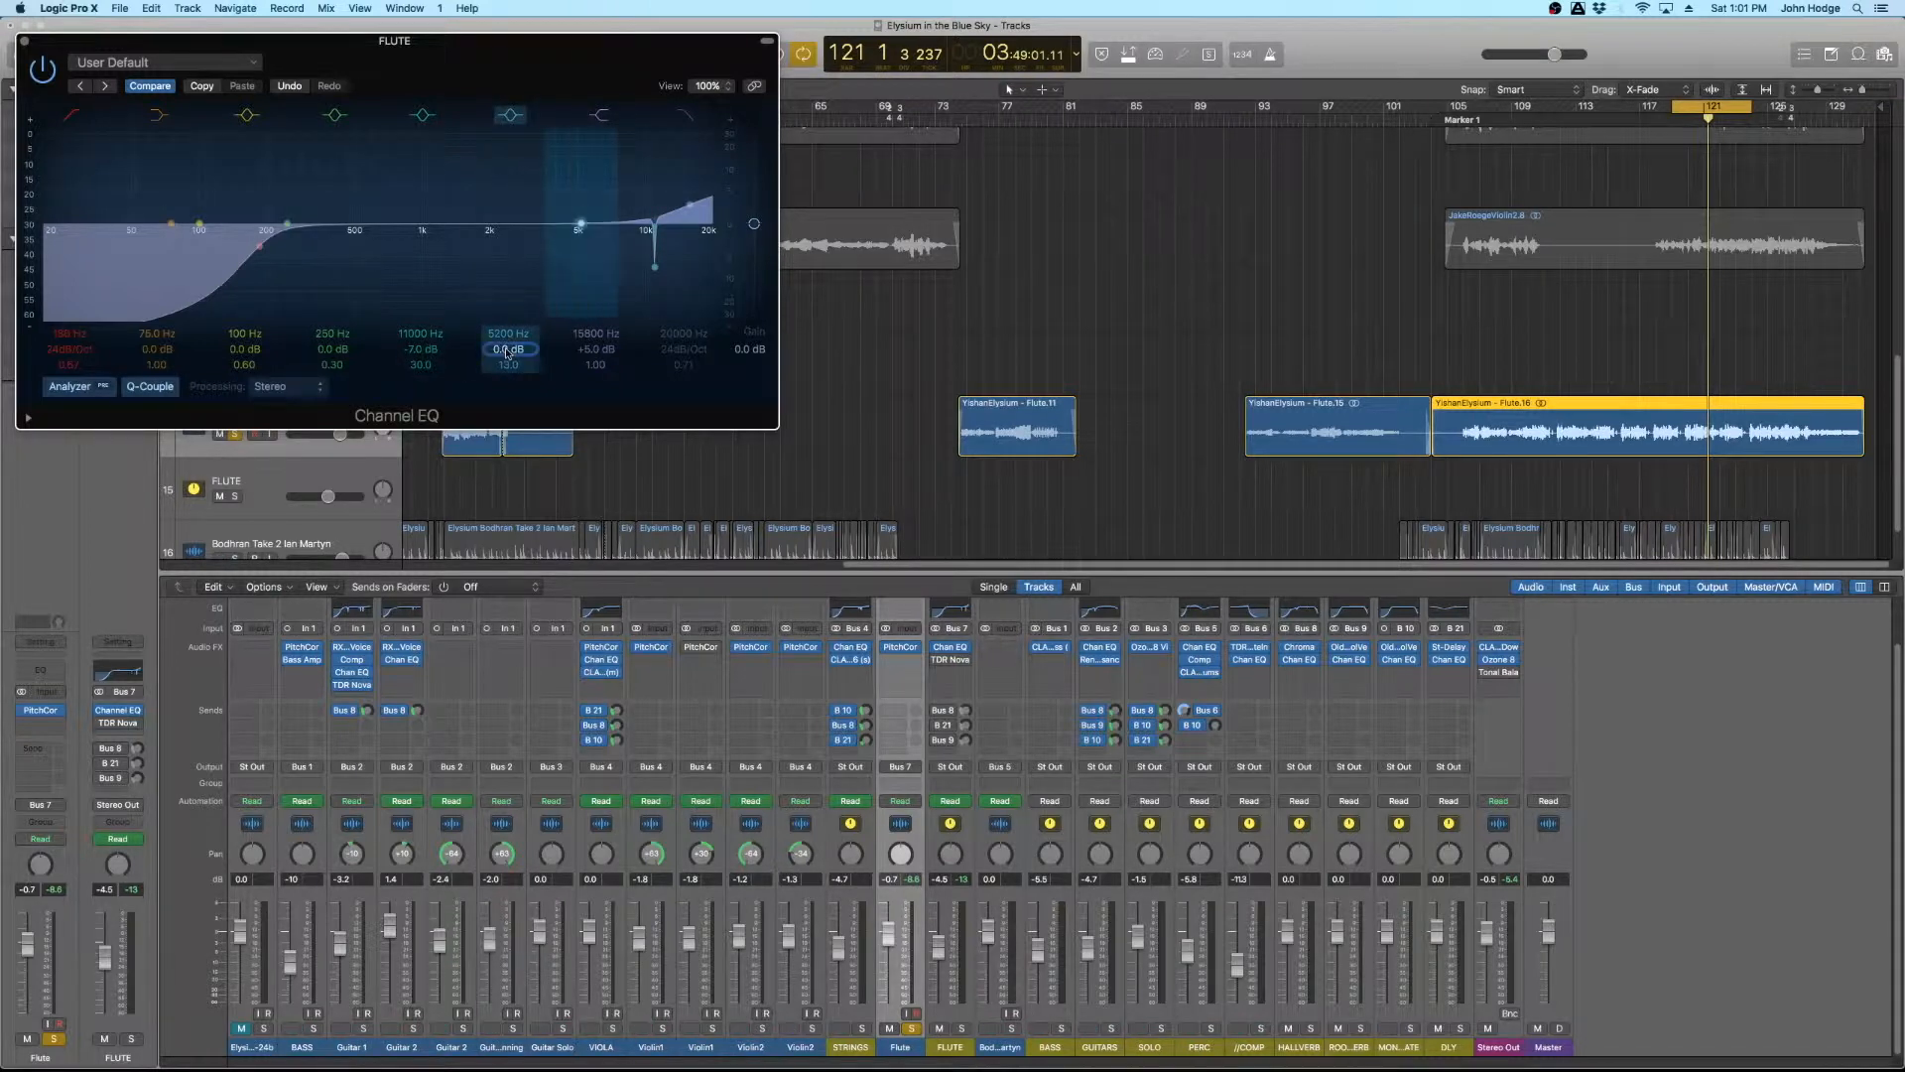
alt+click(423, 350)
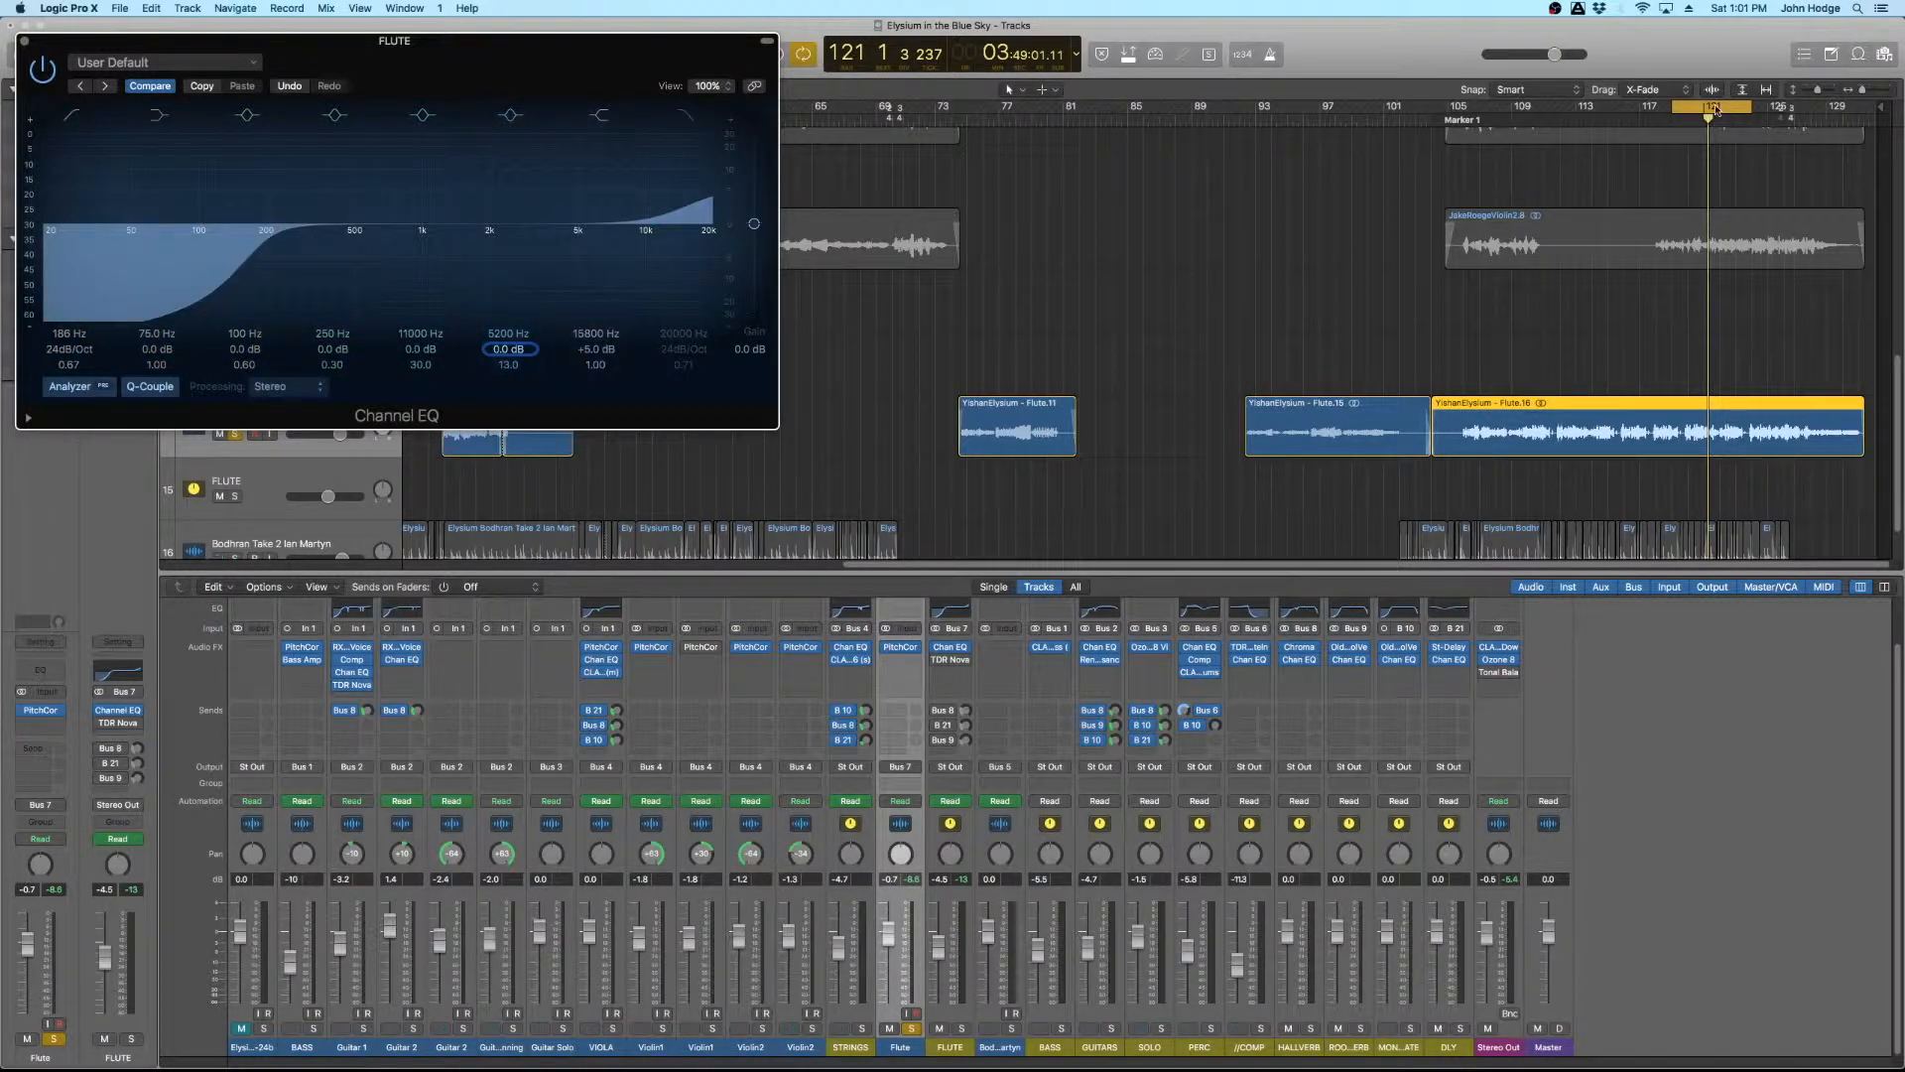
drag(1716, 109, 1063, 107)
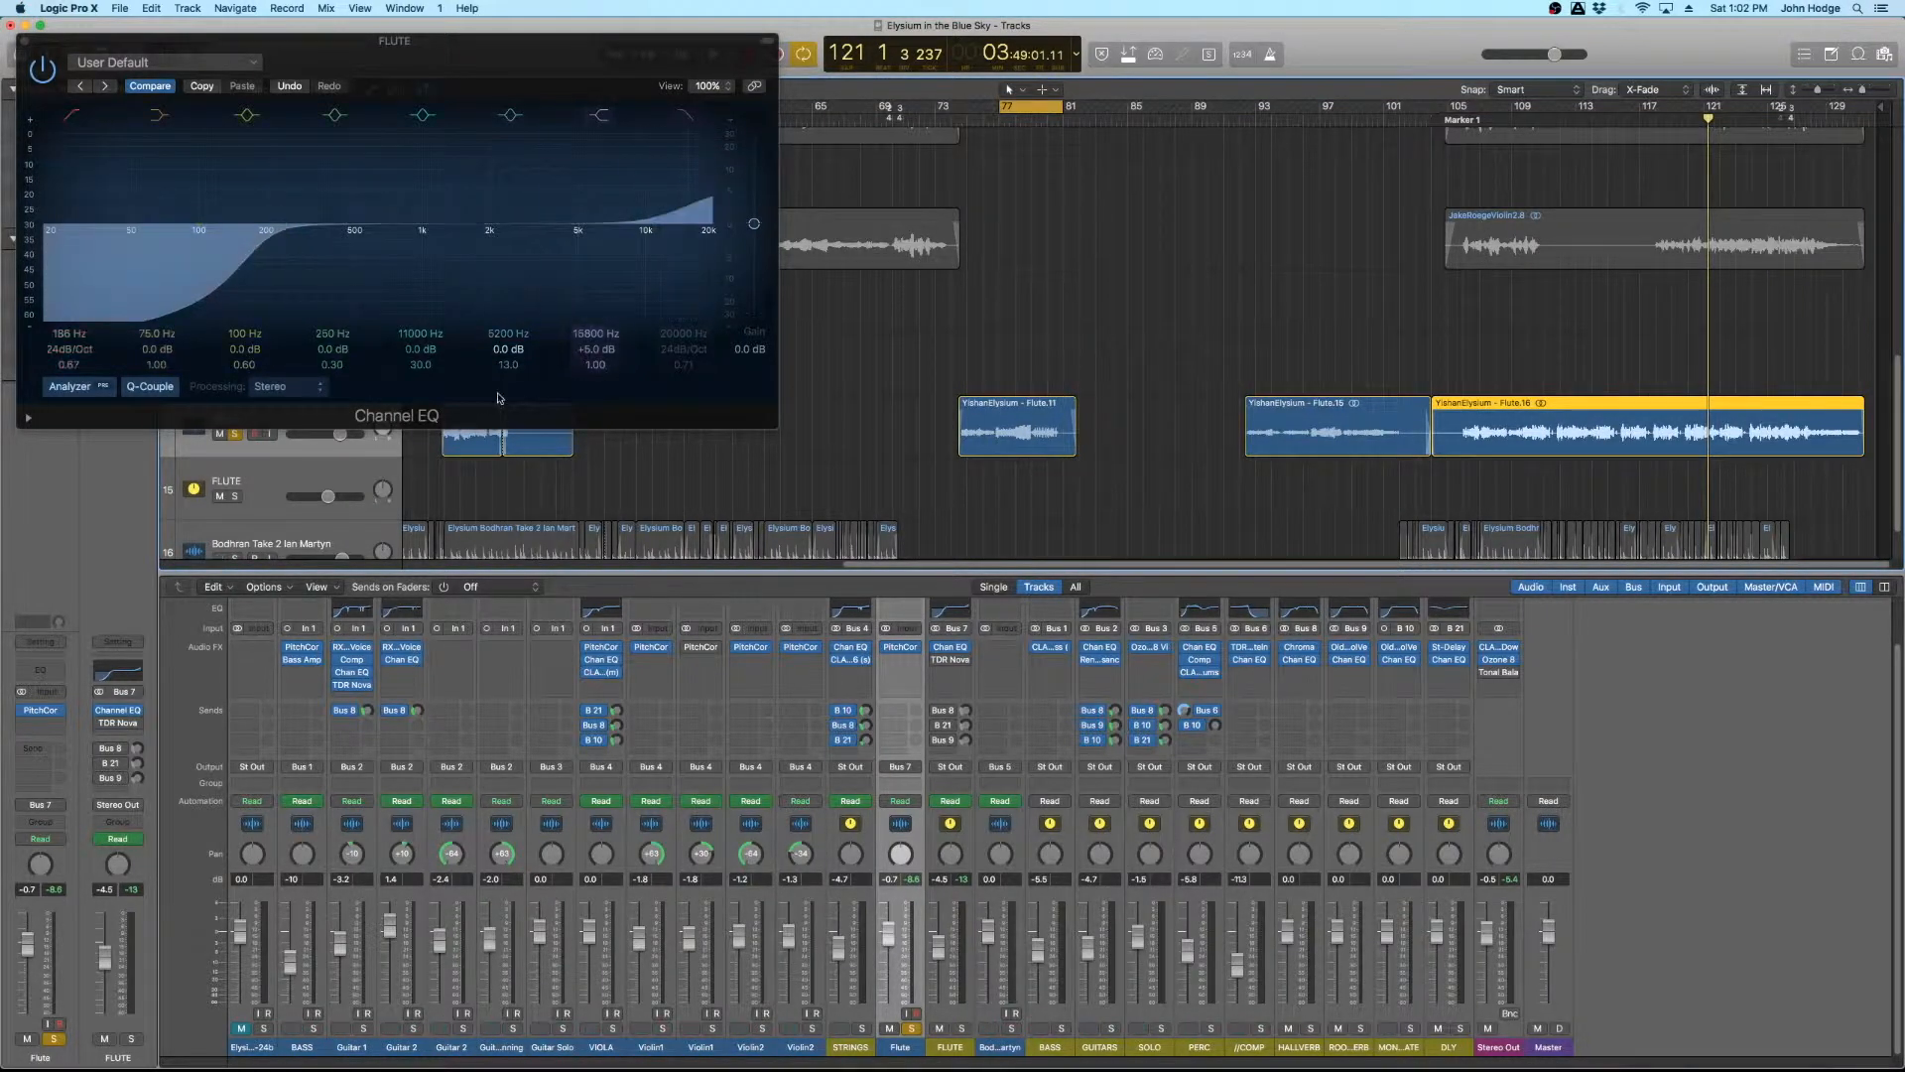
key(space)
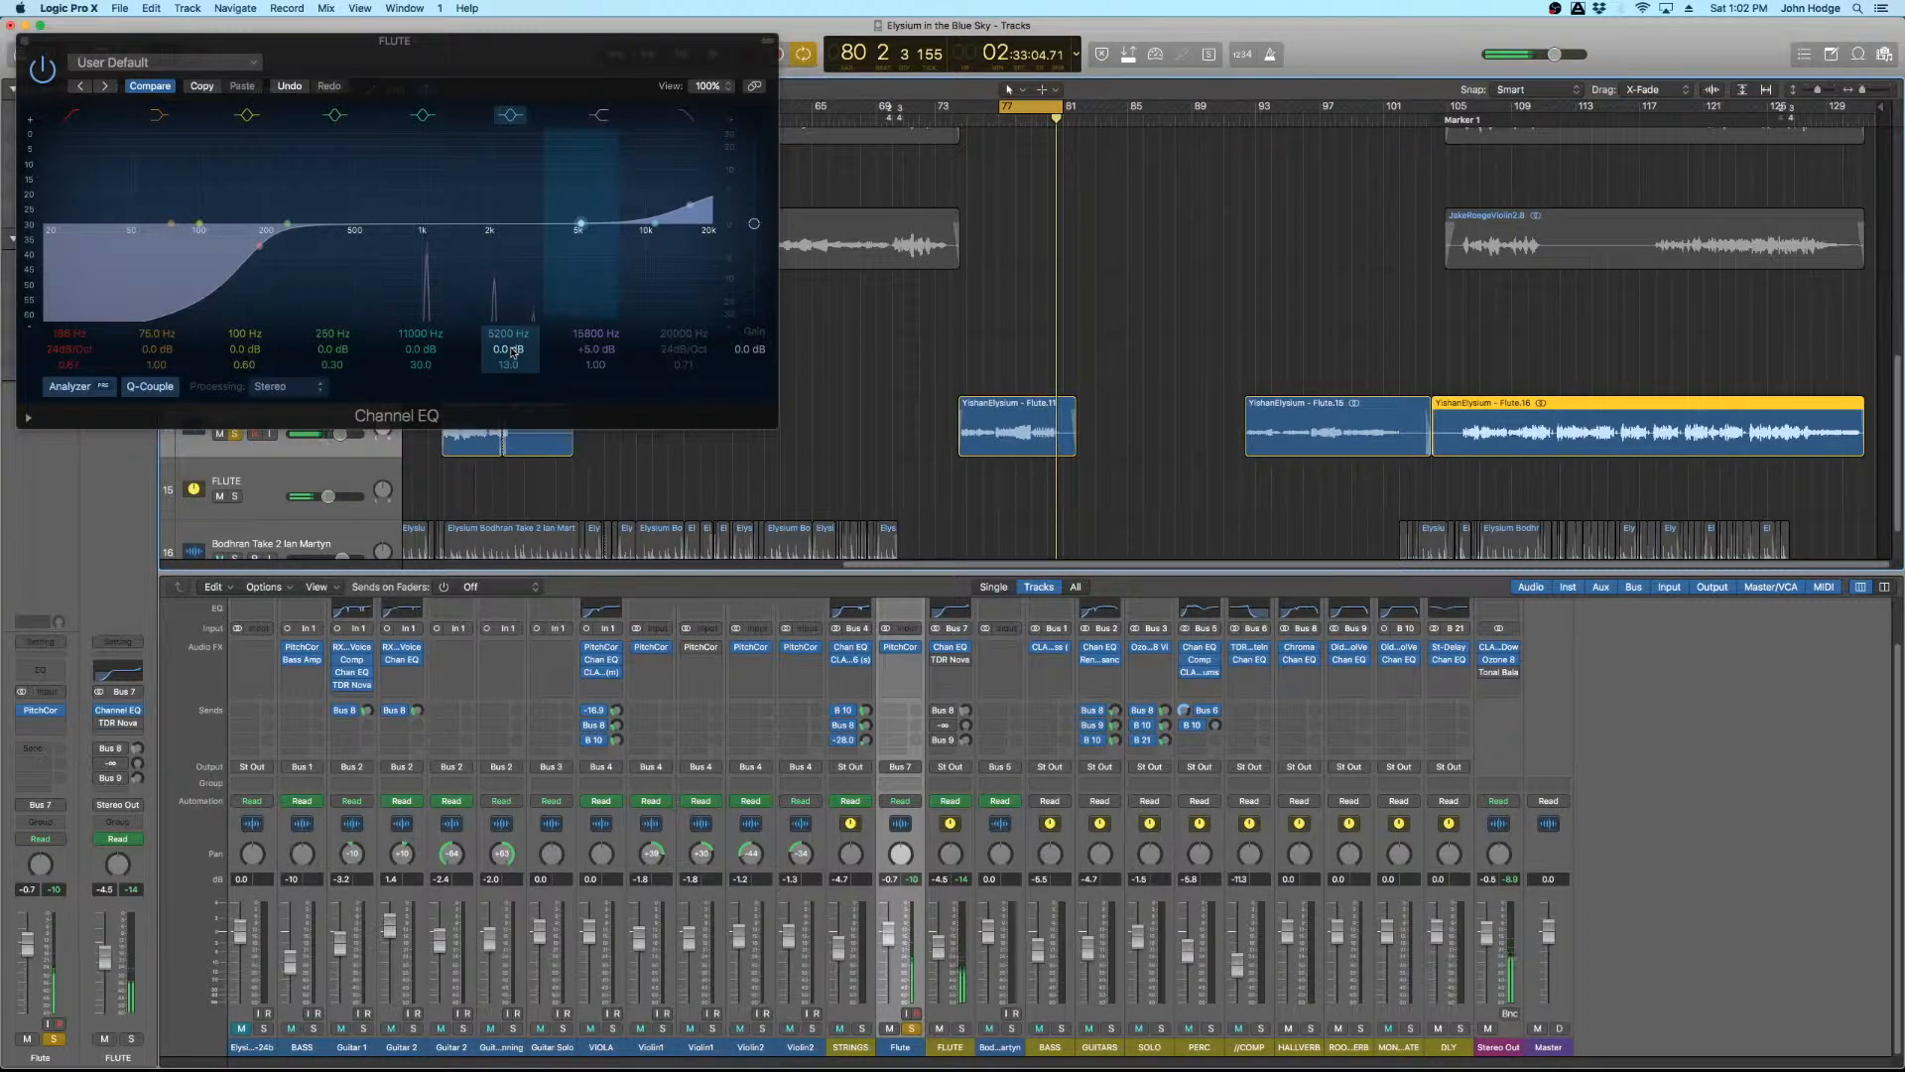
Boost the 5200 Hz band to +11.5 dB with a Q of 22 and listen for the resonance in the looped flute passage
drag(511, 349, 511, 337)
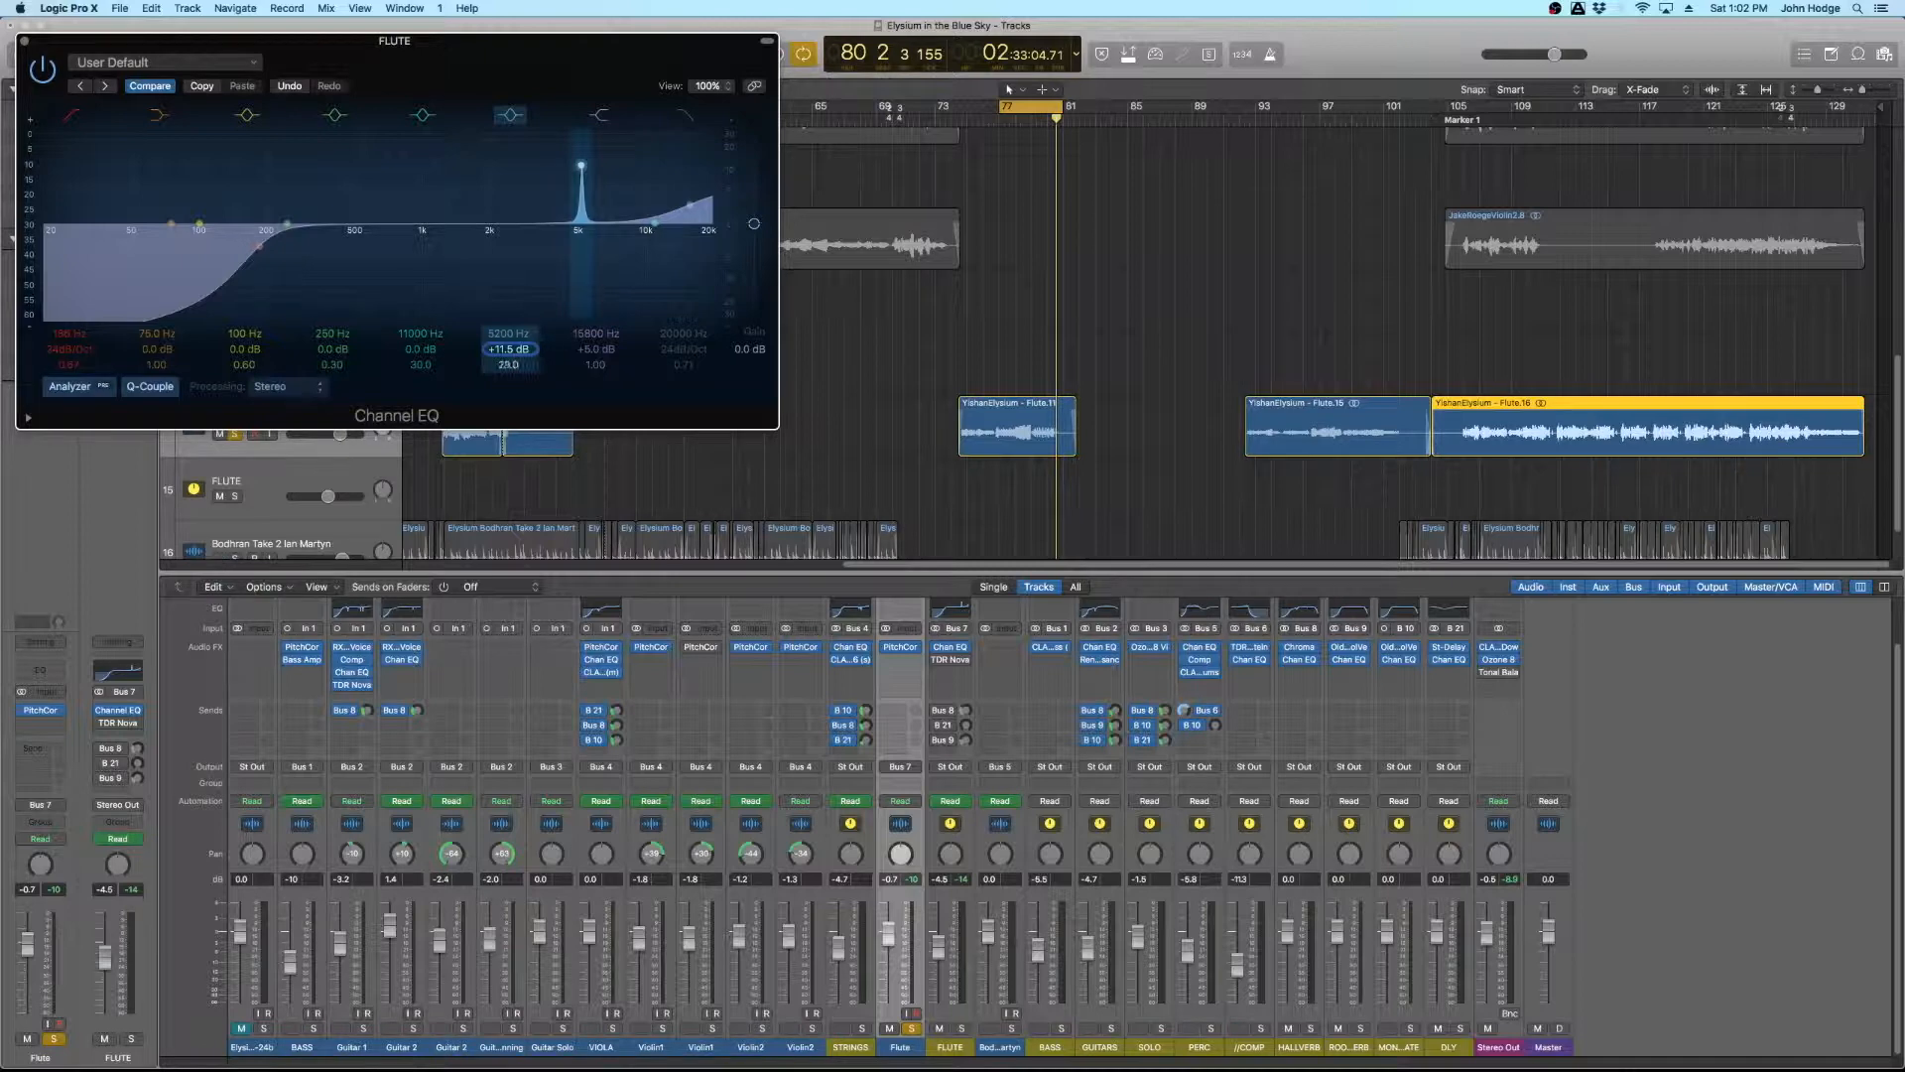
key(space)
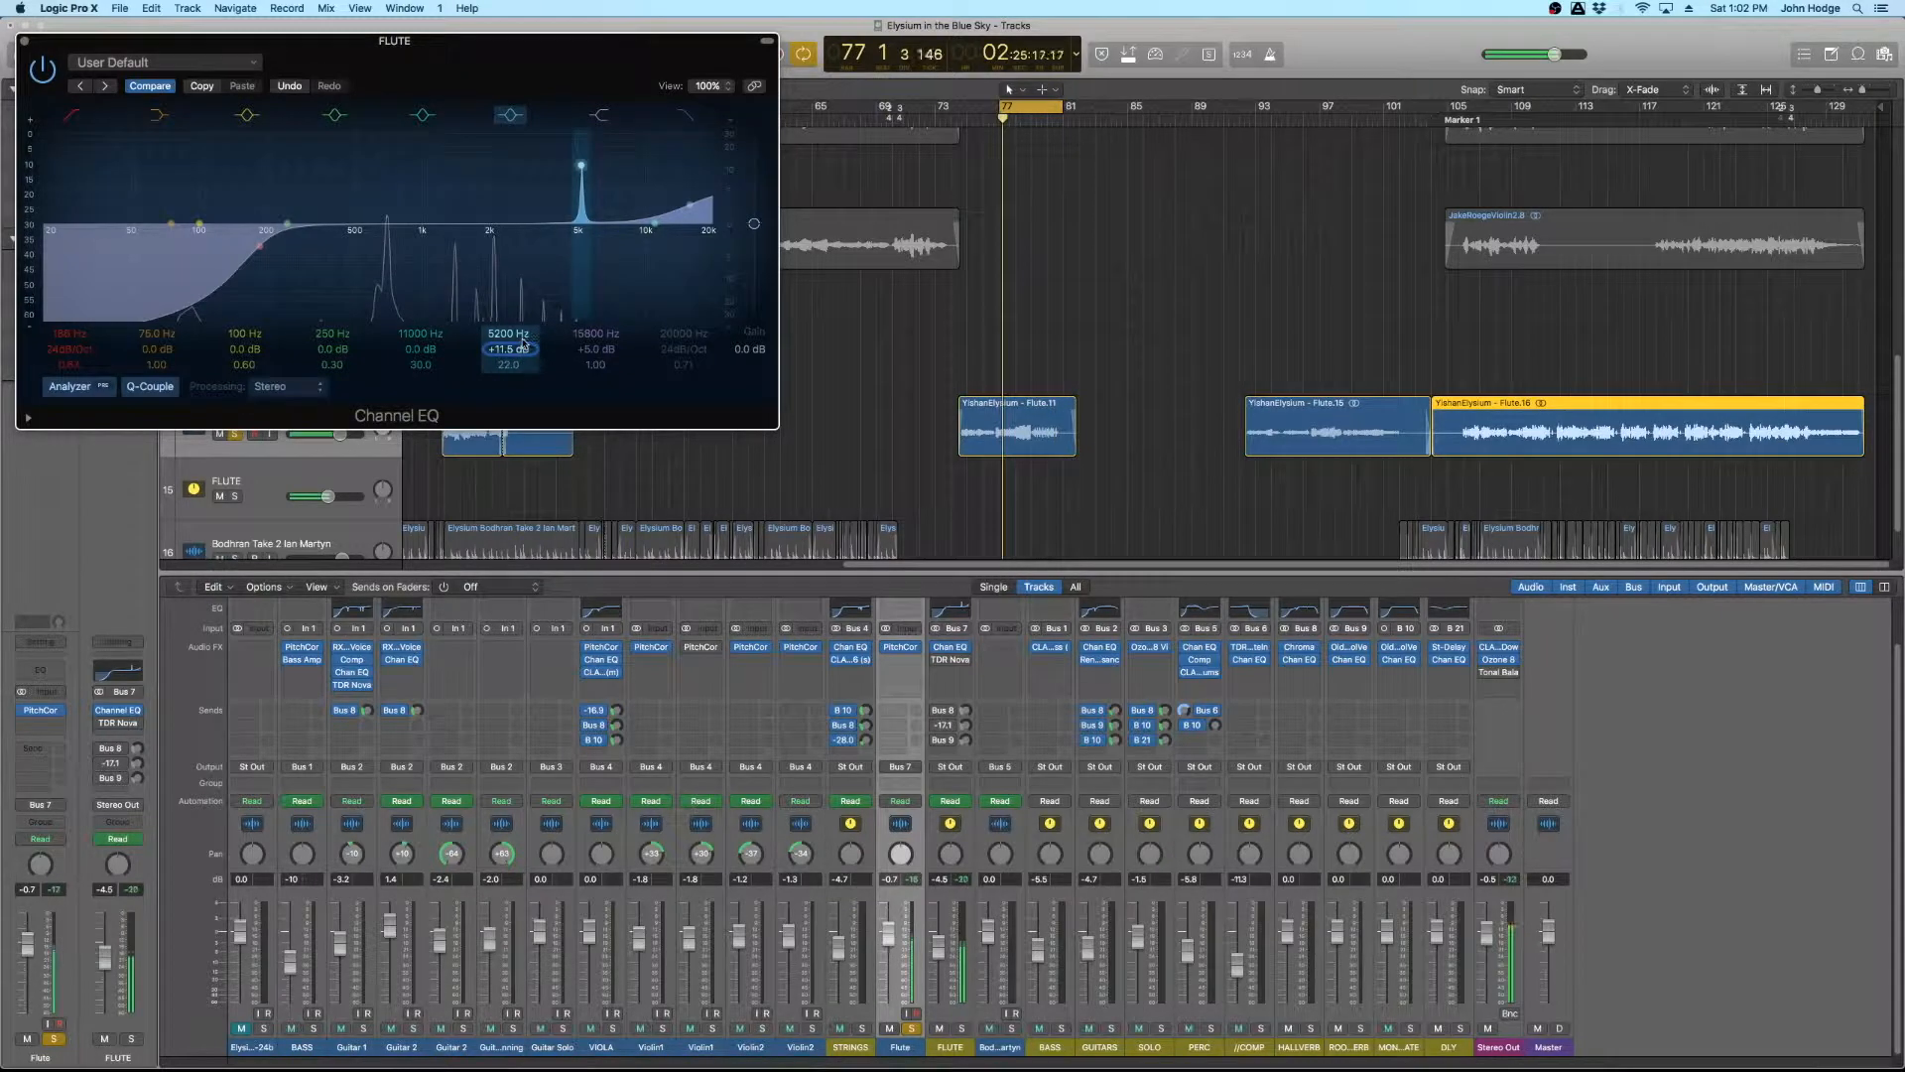
mouse_move(511, 336)
mouse_down()
mouse_move(511, 362)
mouse_move(511, 334)
mouse_up()
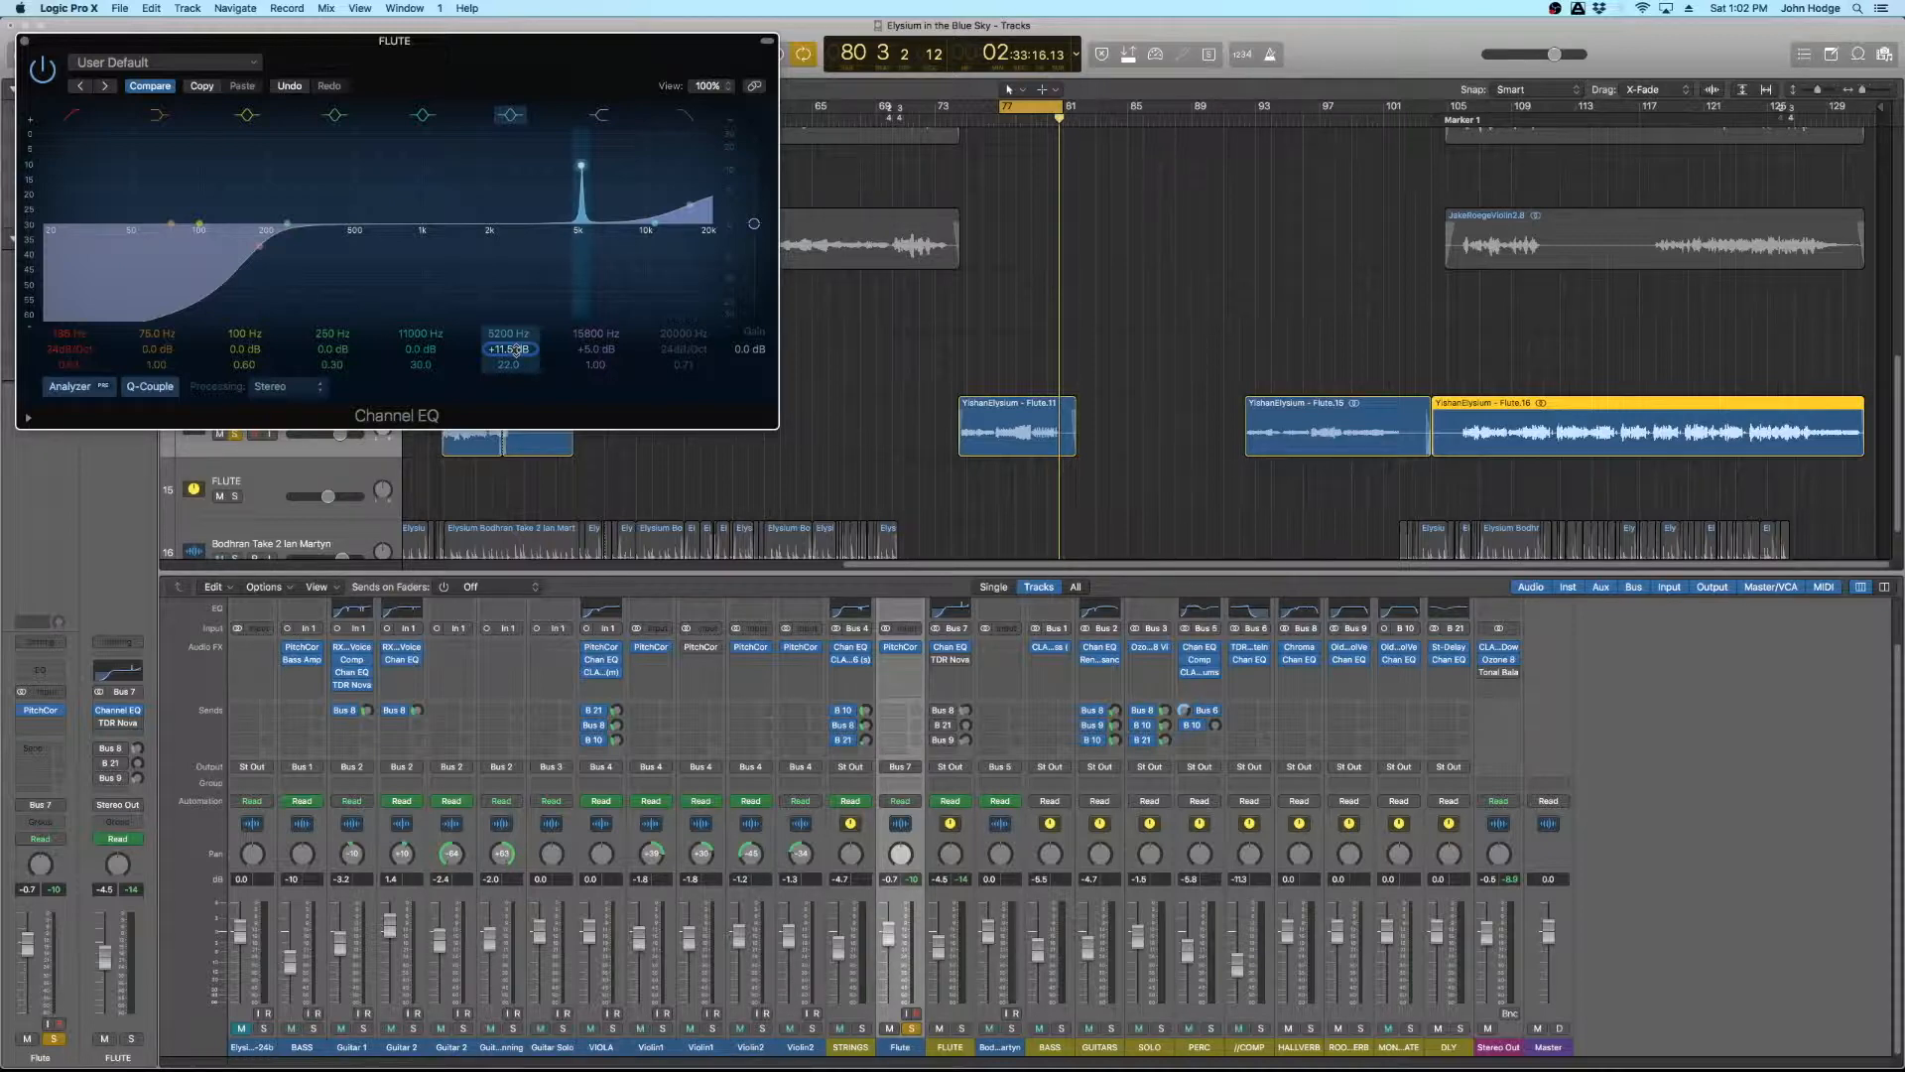
Cut the 5200 Hz band to -8.5 dB while listening to the loop
drag(515, 350, 515, 392)
key(space)
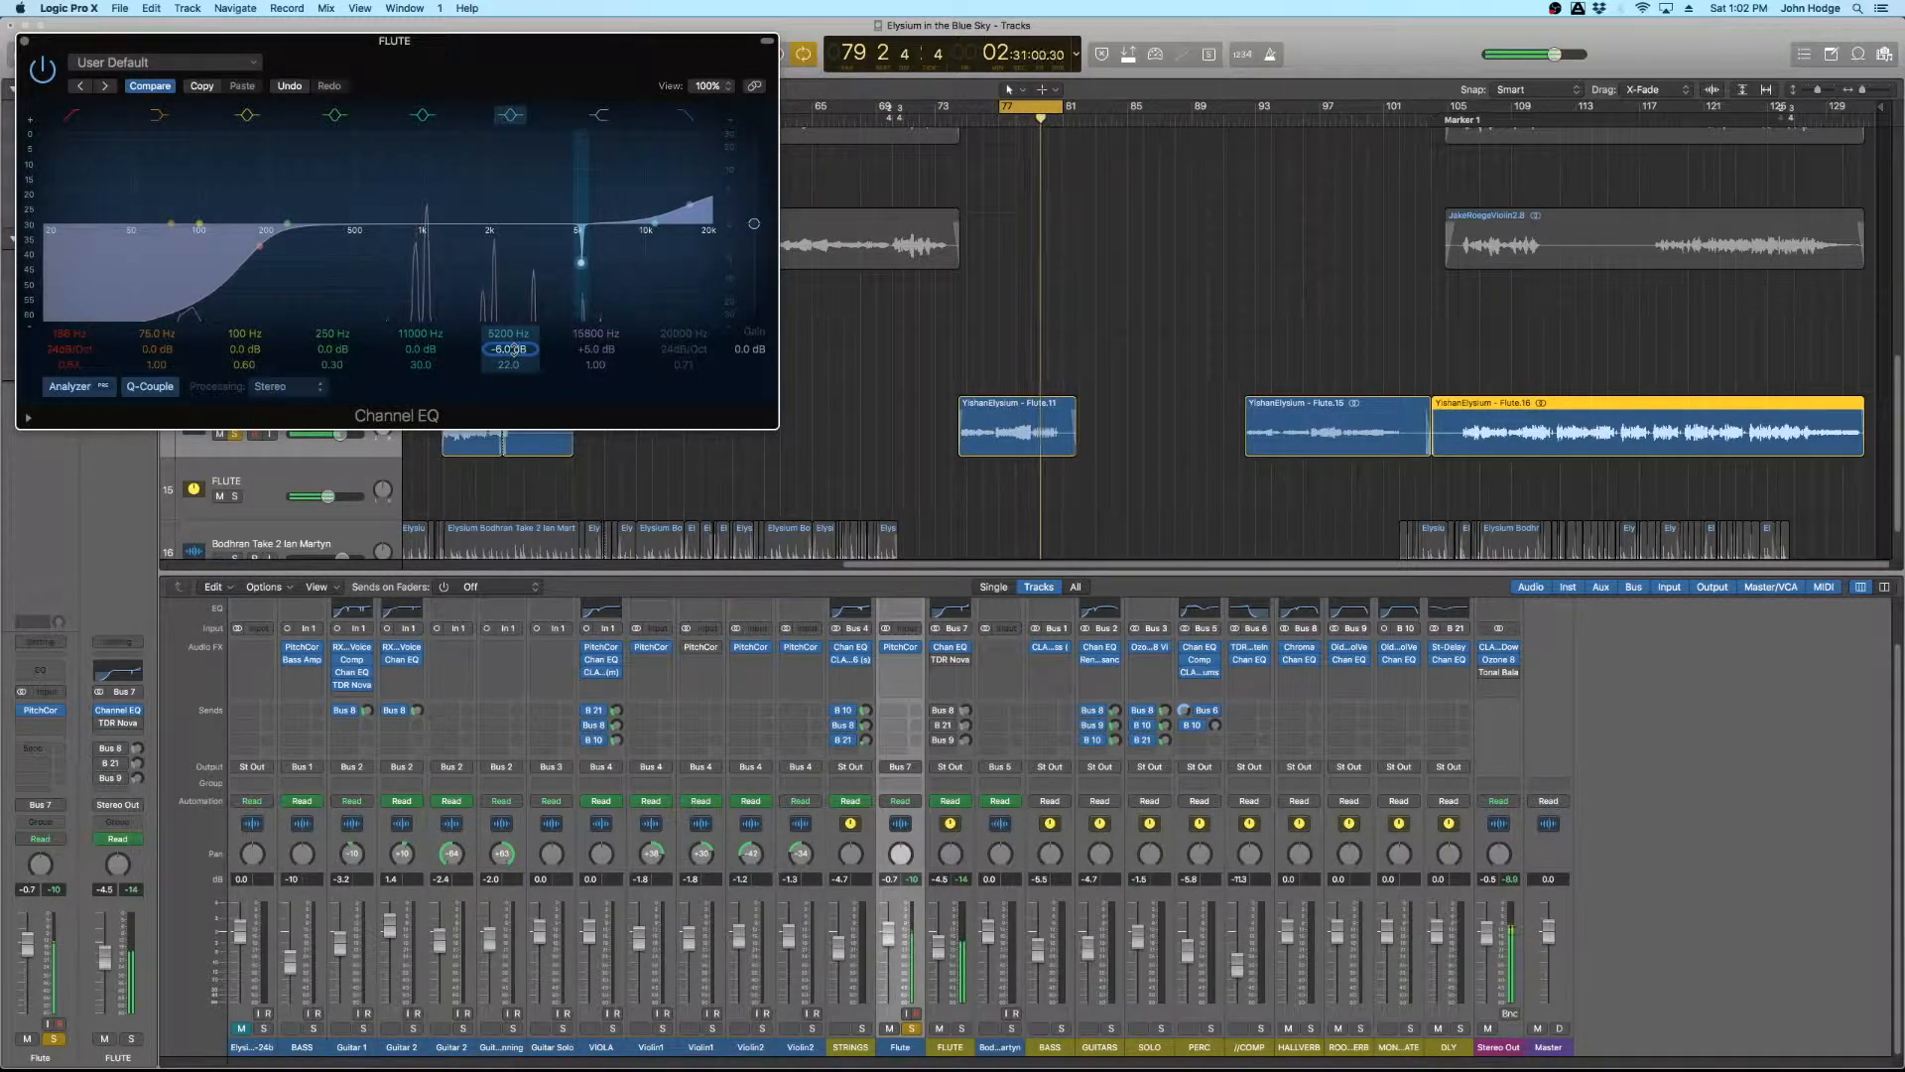
mouse_move(513, 349)
mouse_down()
mouse_move(508, 290)
mouse_move(499, 365)
mouse_up()
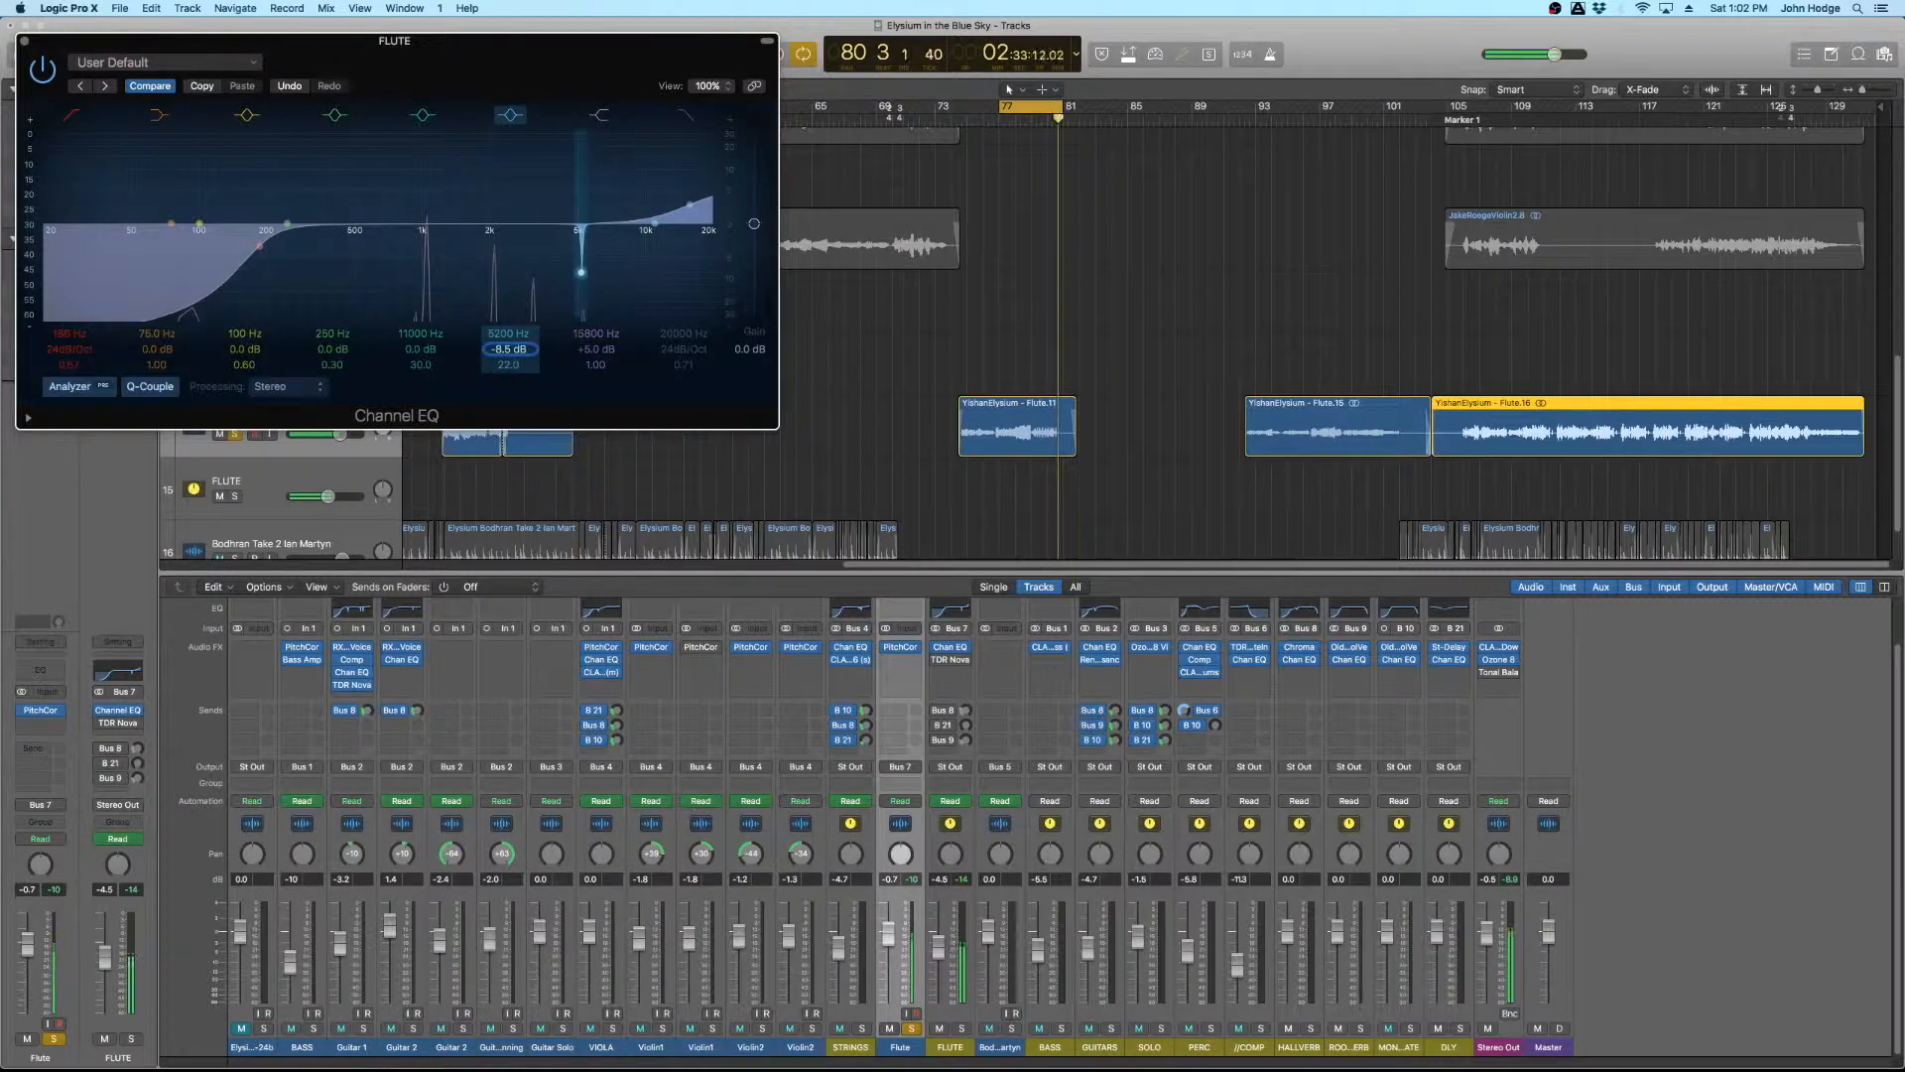
Shorten the cycle range to about bars 79 to 81 and bypass the FLUTE channel's Channel EQ during playback for comparison
click(1004, 112)
drag(1003, 107, 1033, 107)
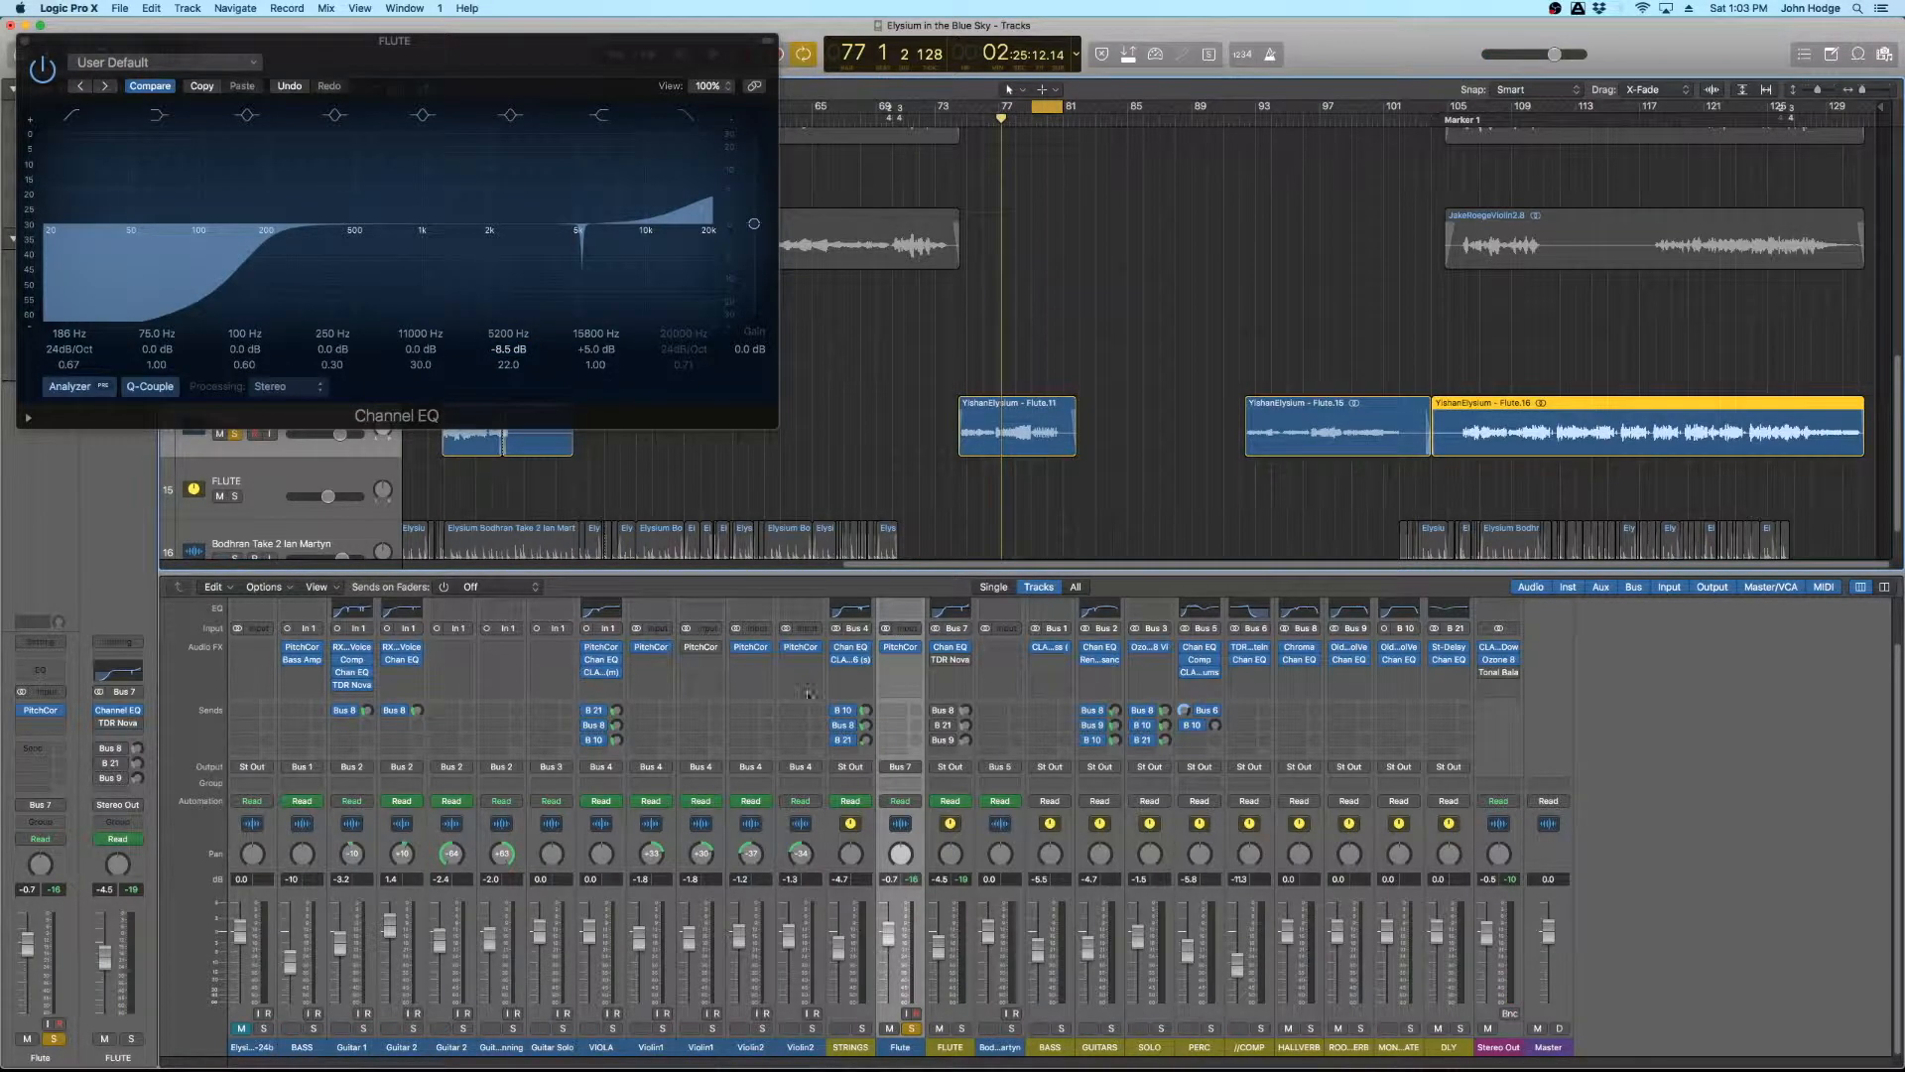
key(space)
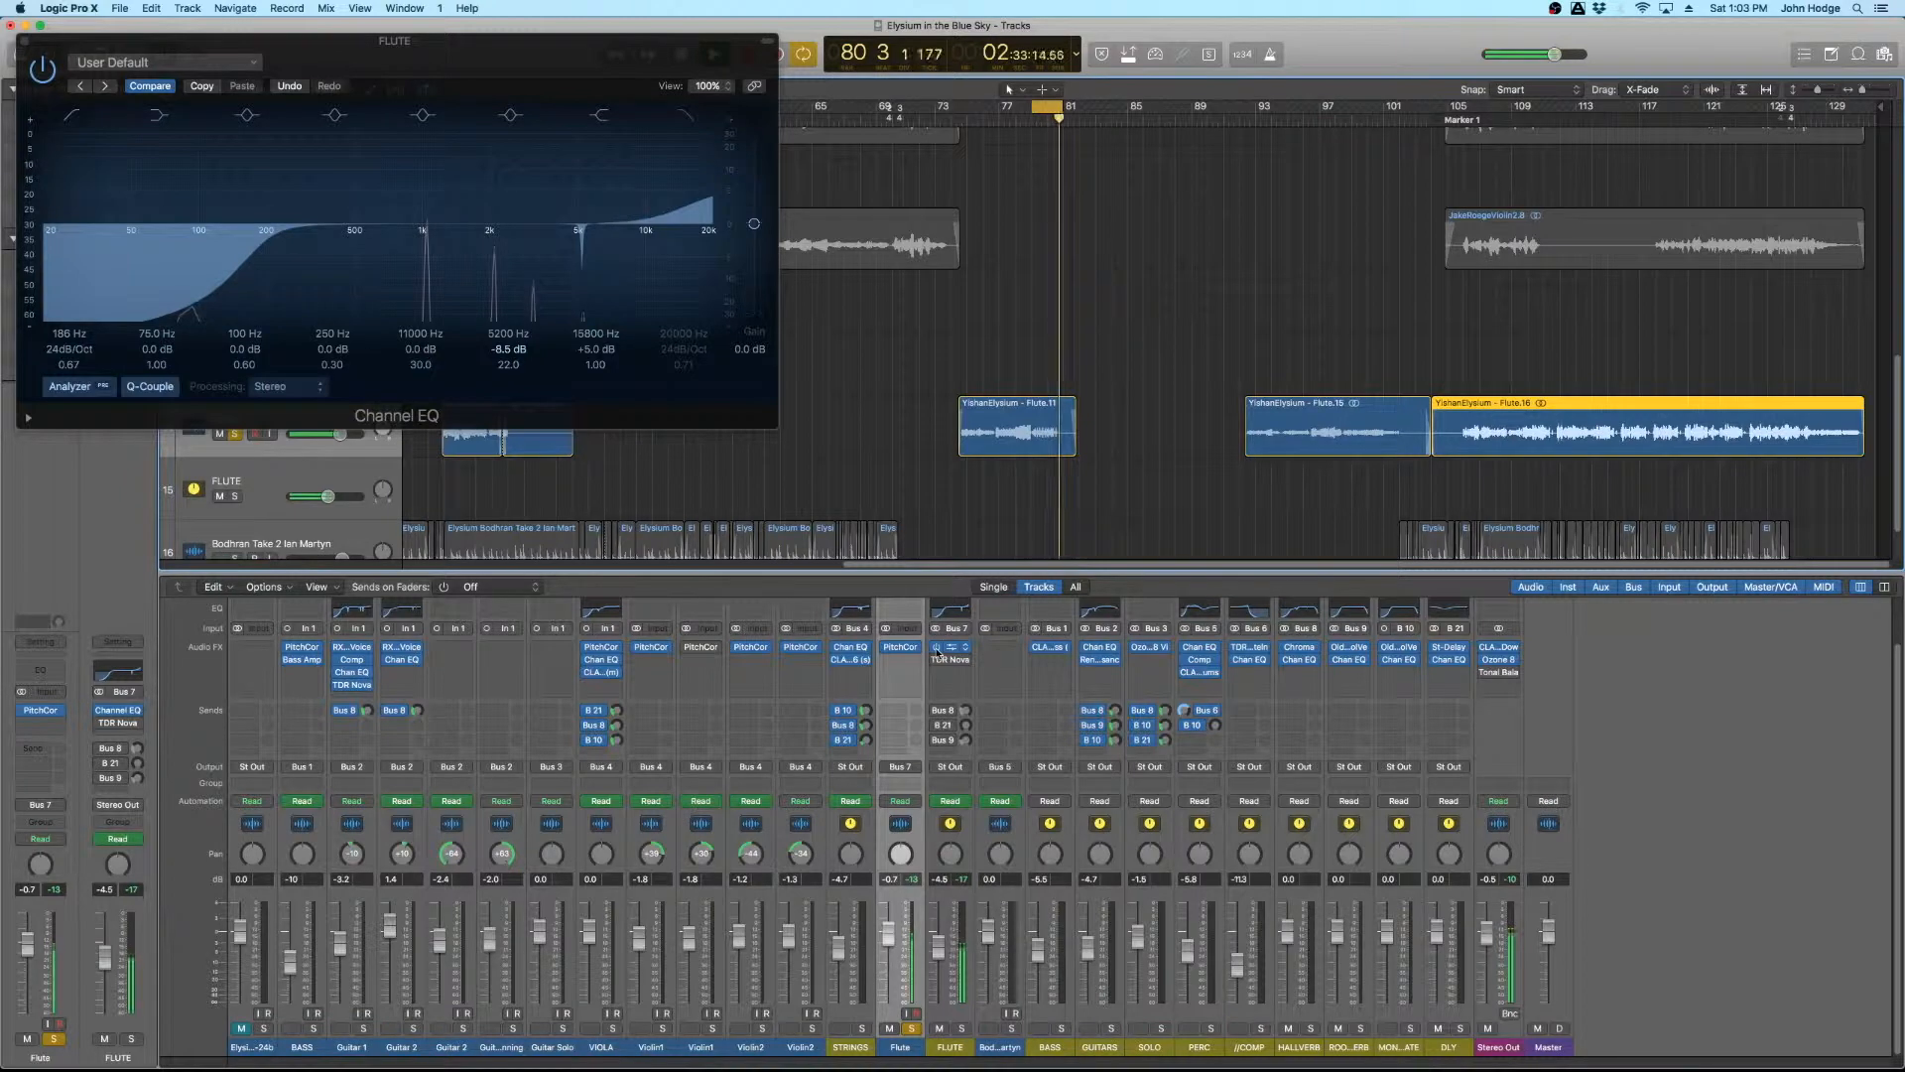
click(937, 650)
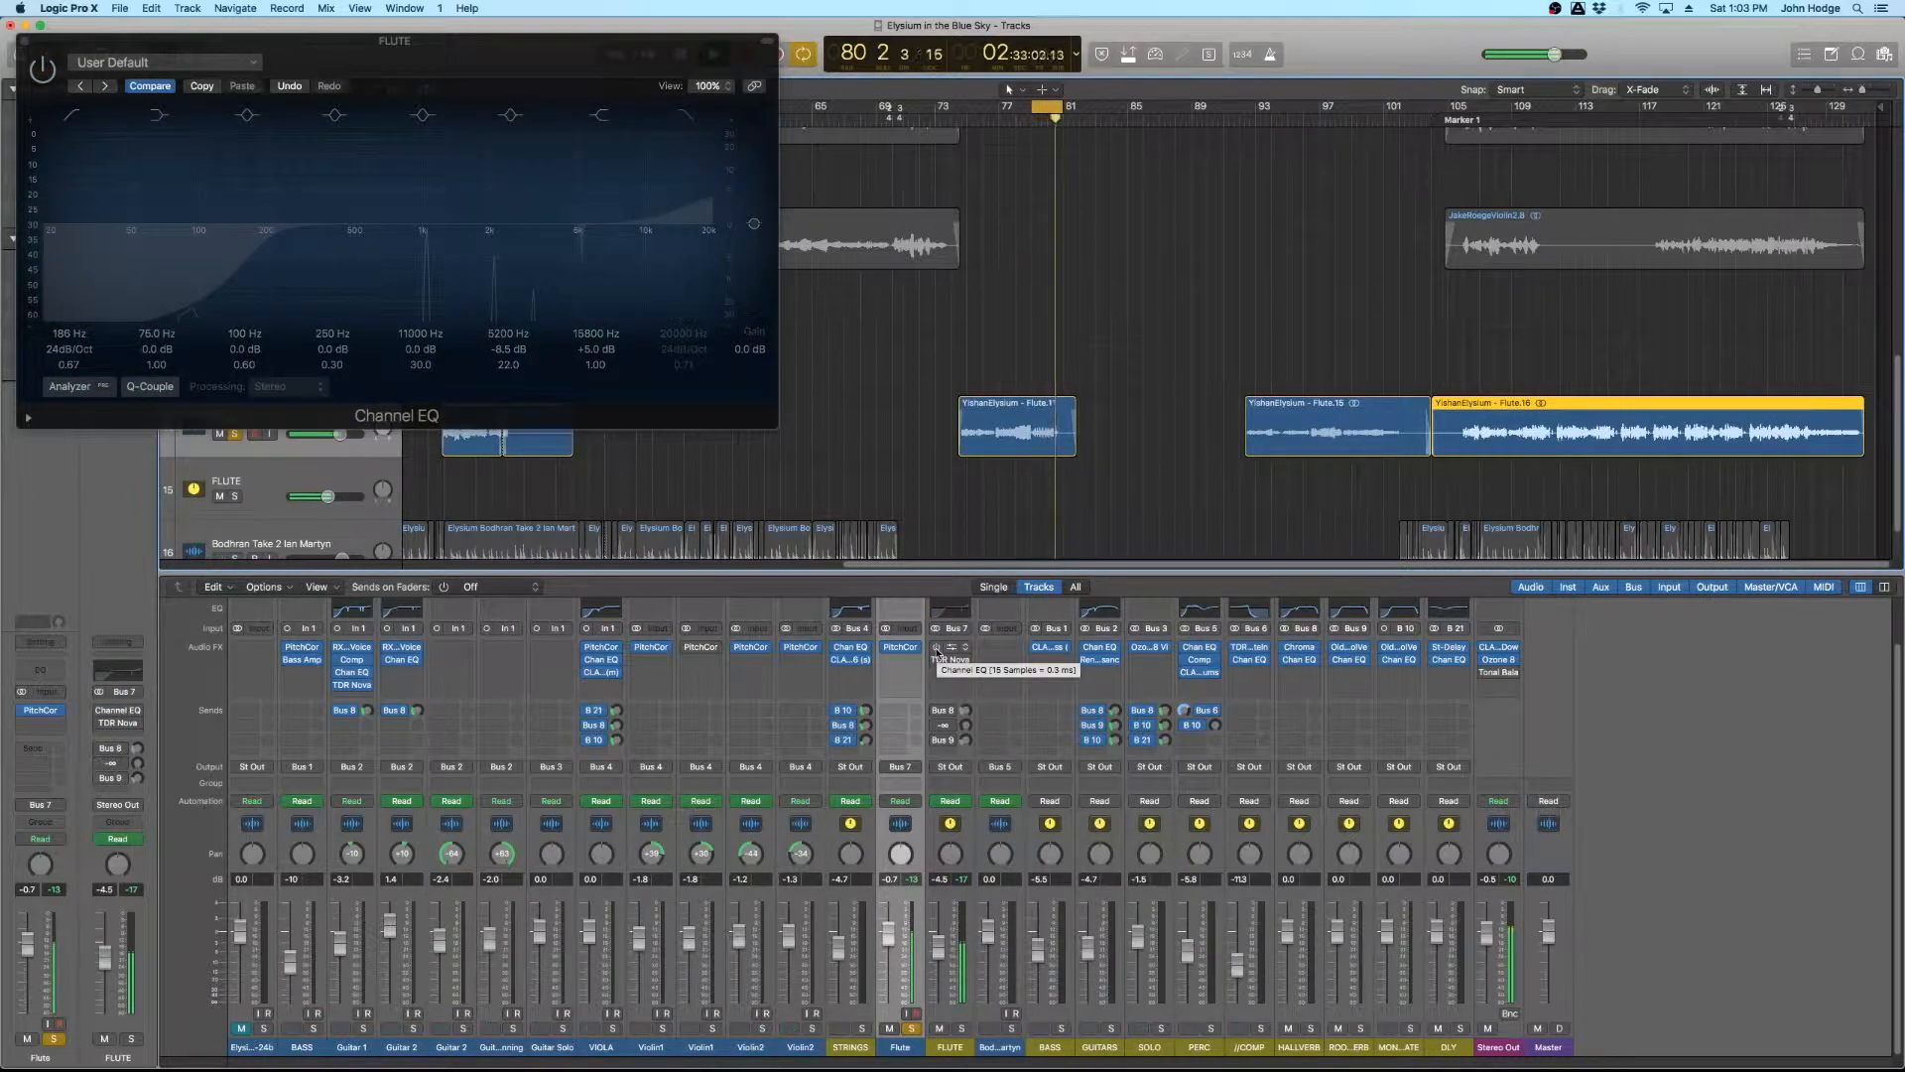
Turn the FLUTE channel's Channel EQ back on and set the cycle range to bars 119 to 123
click(937, 649)
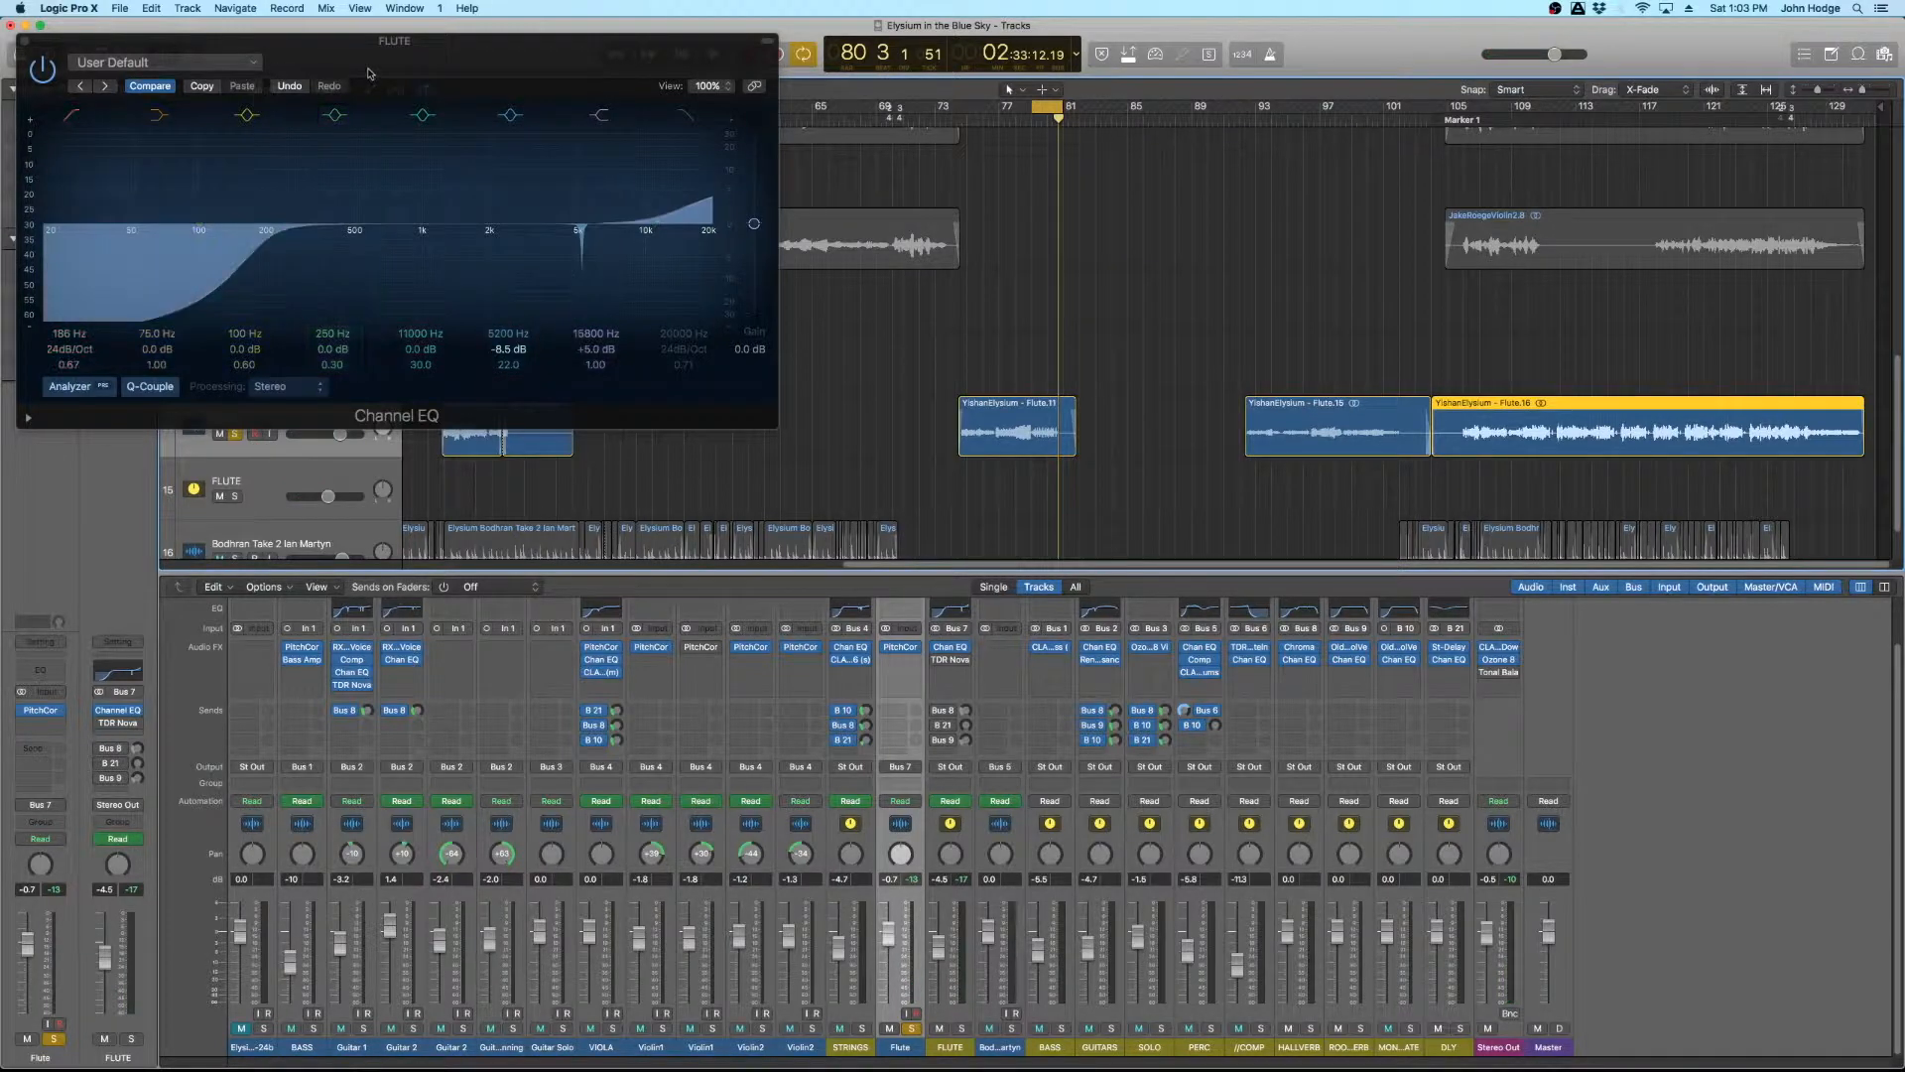
drag(379, 75, 650, 212)
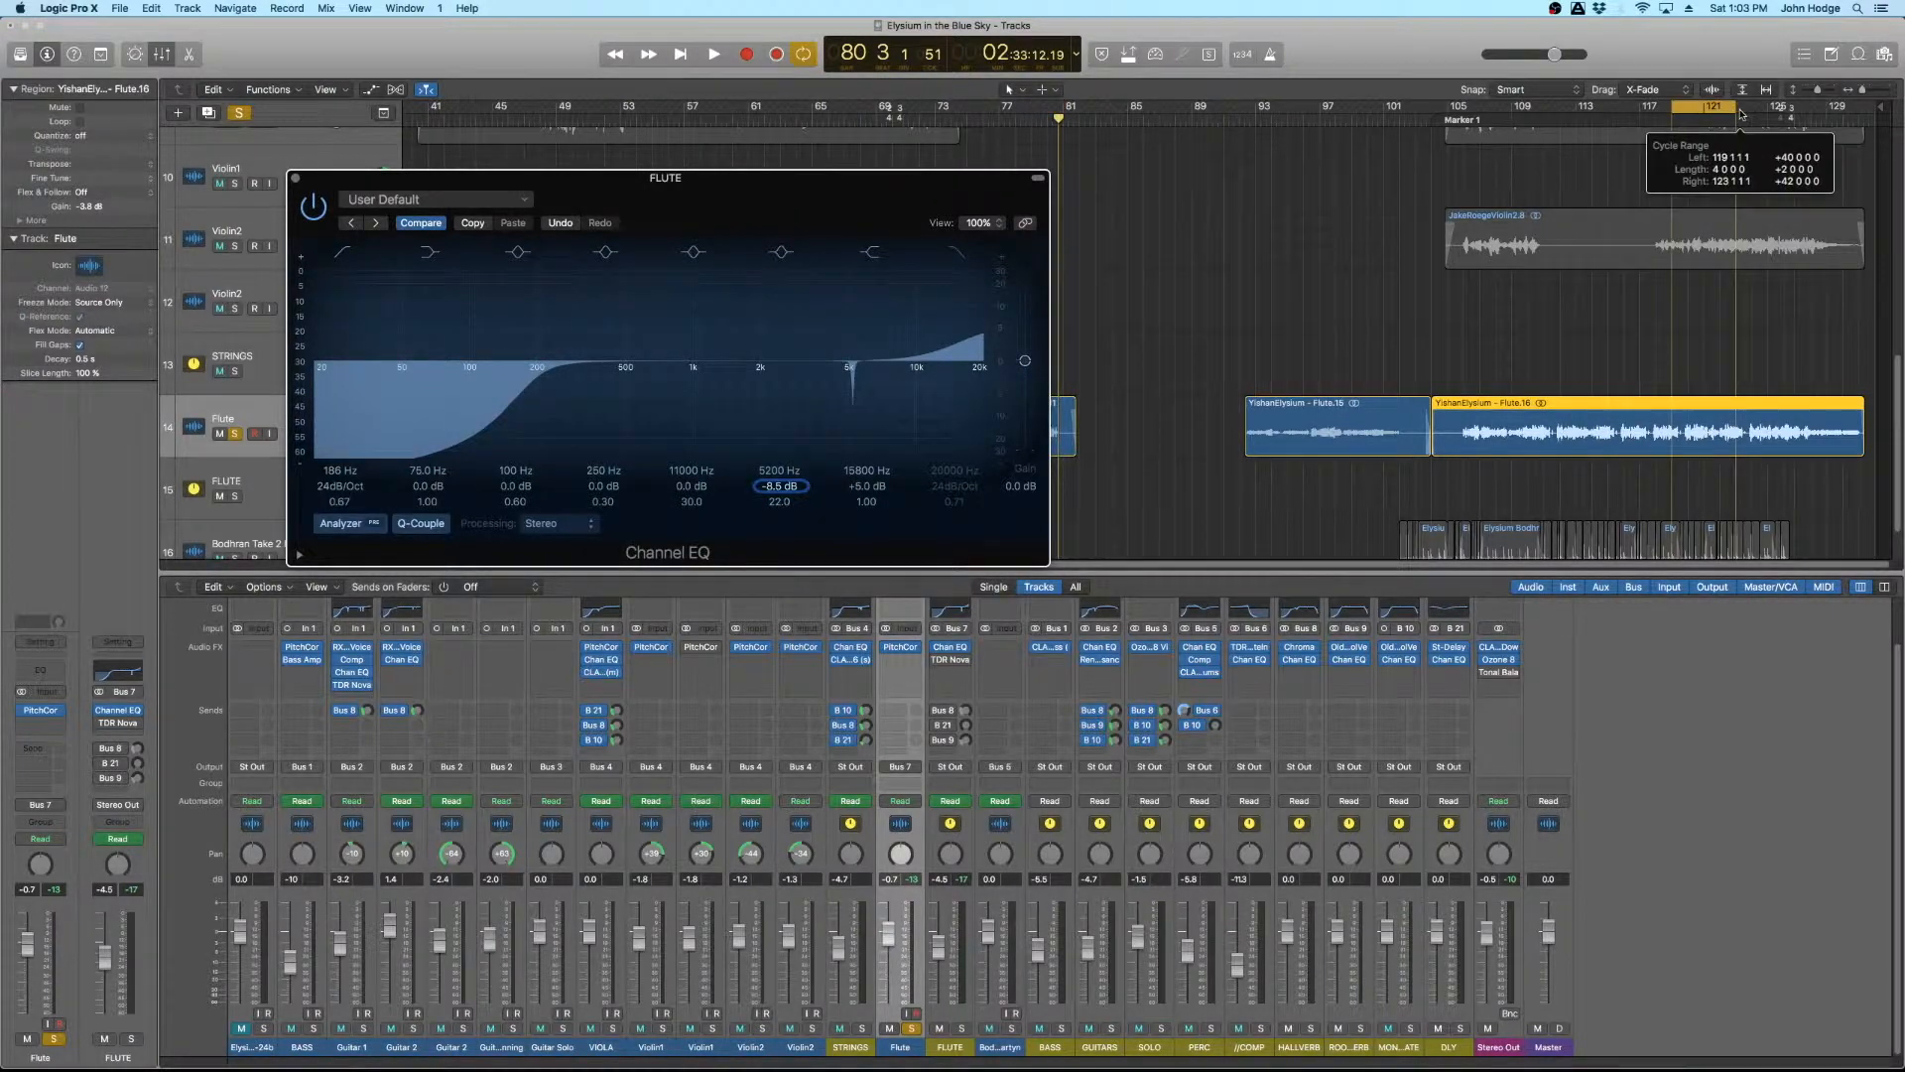
drag(803, 197, 1192, 186)
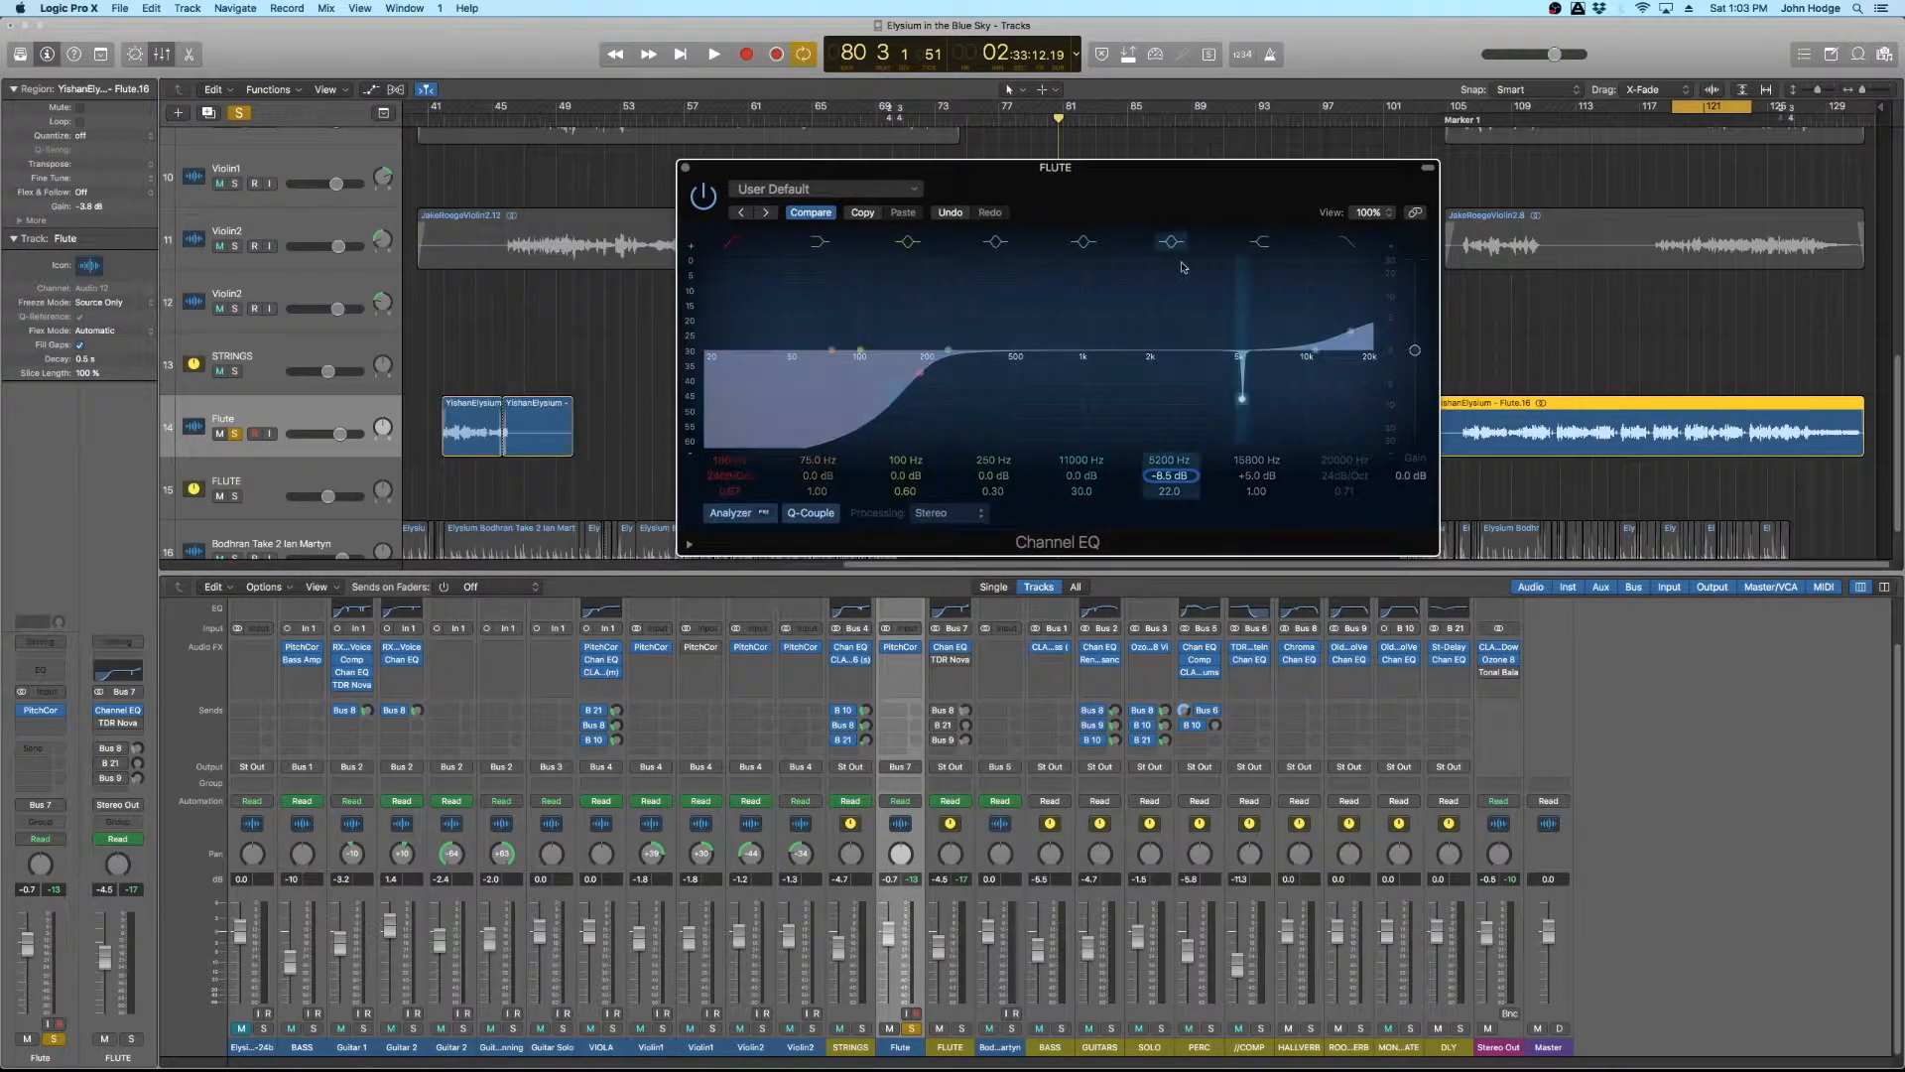
Boost the 11000 Hz band to +18.5 dB while listening to the looped flute passage for the resonance
key(space)
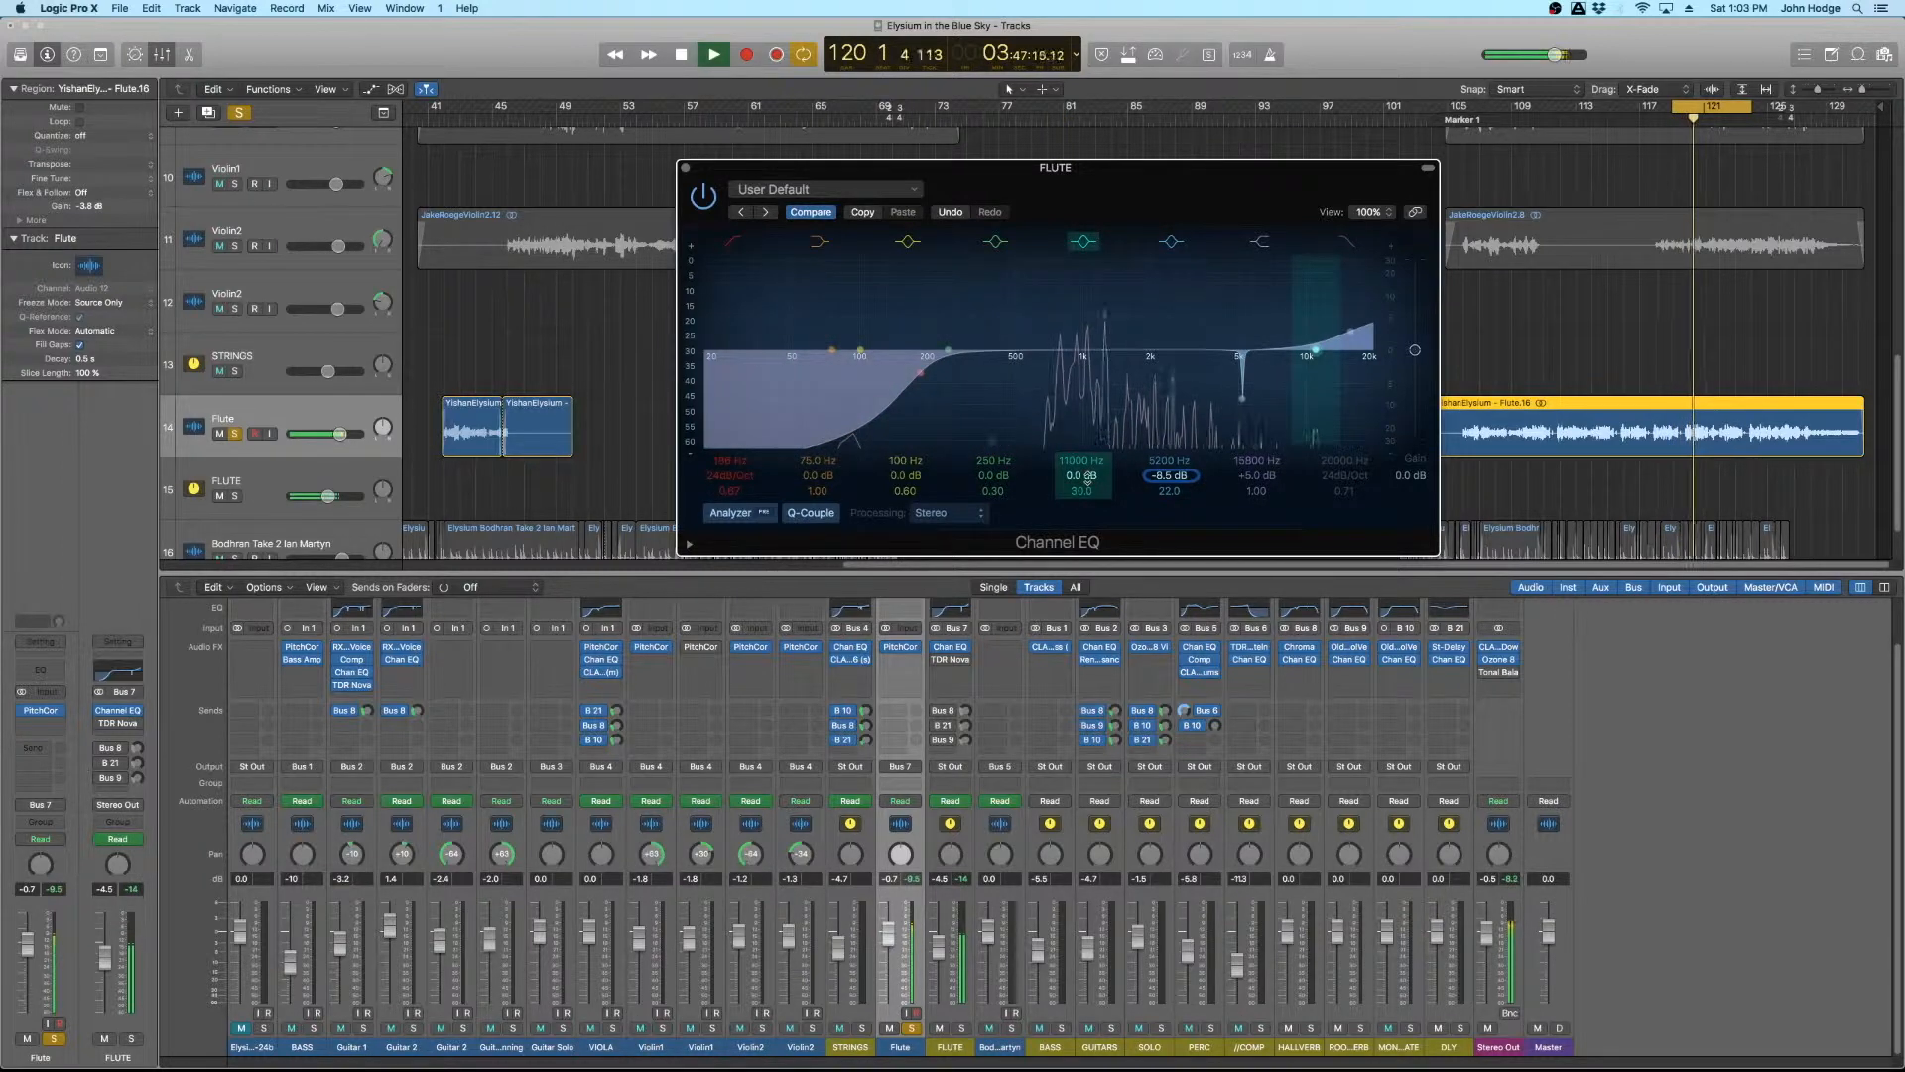
key(space)
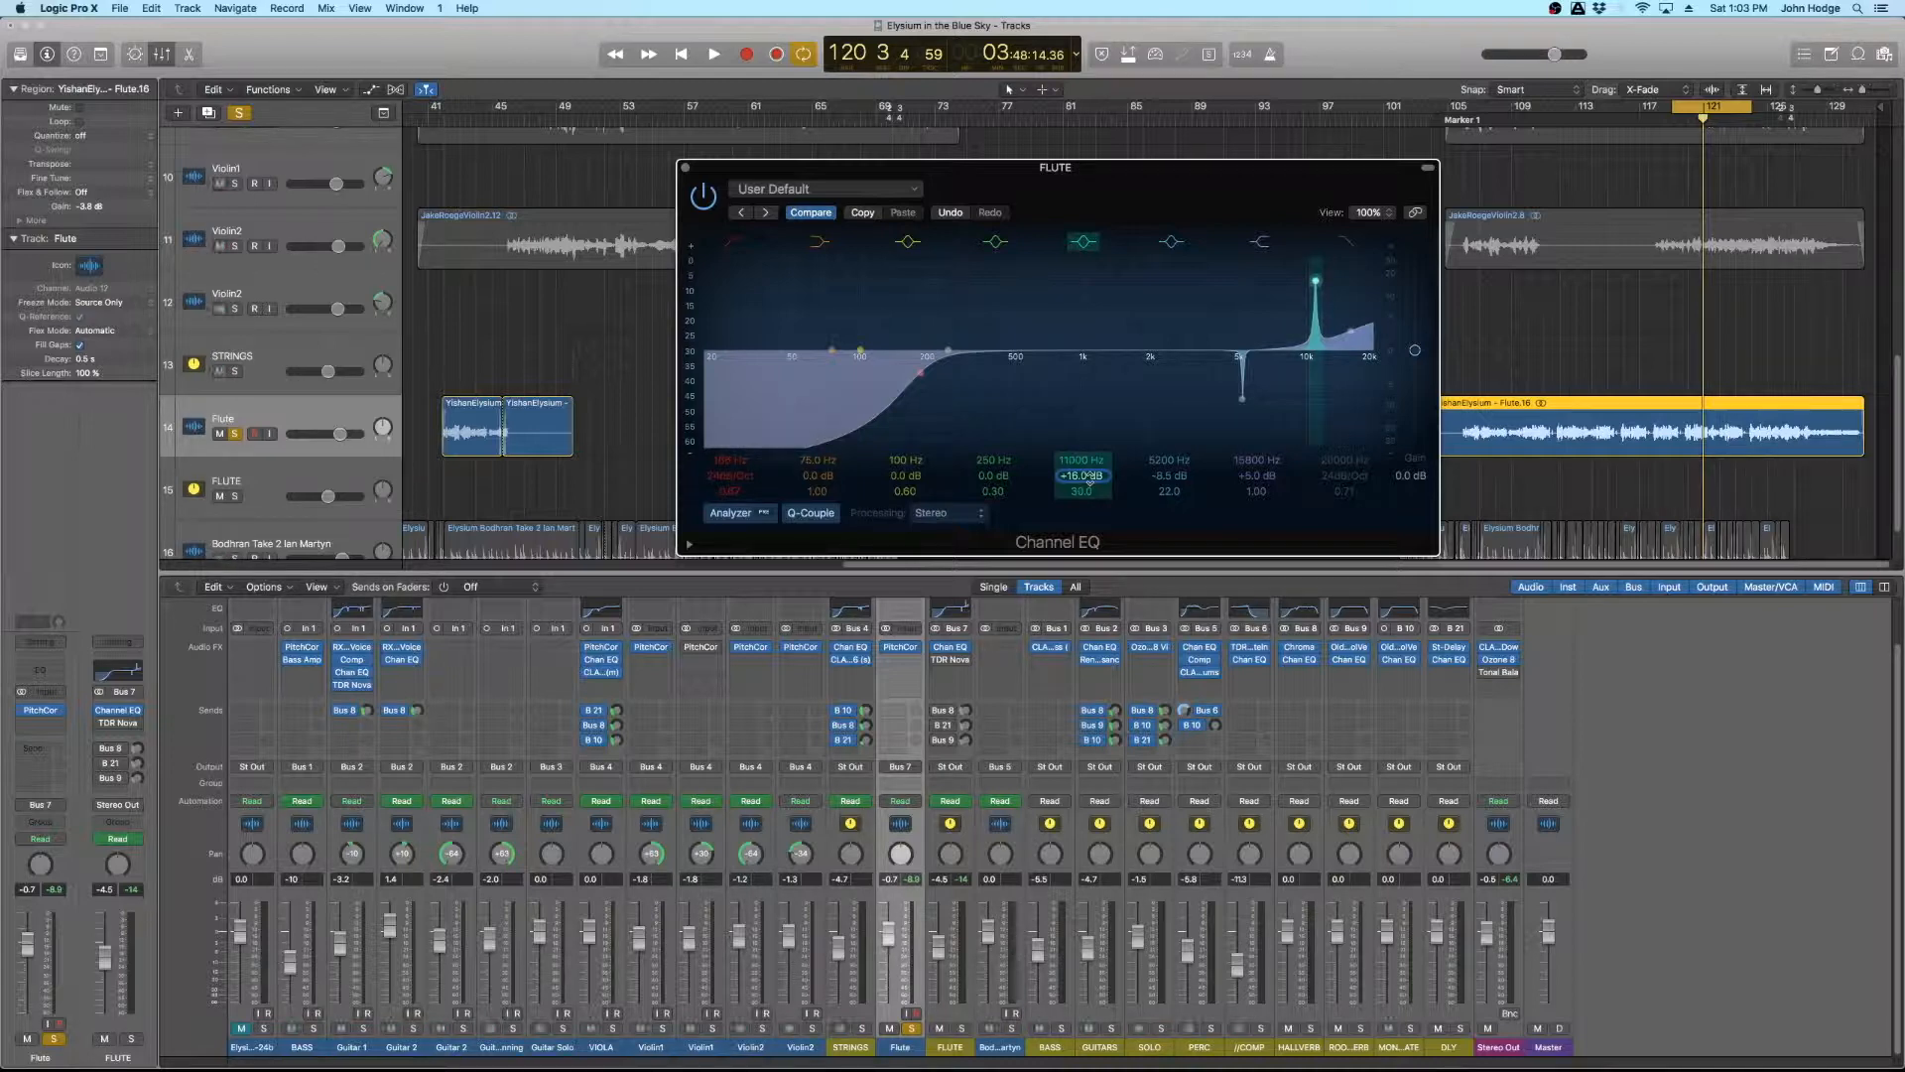
key(space)
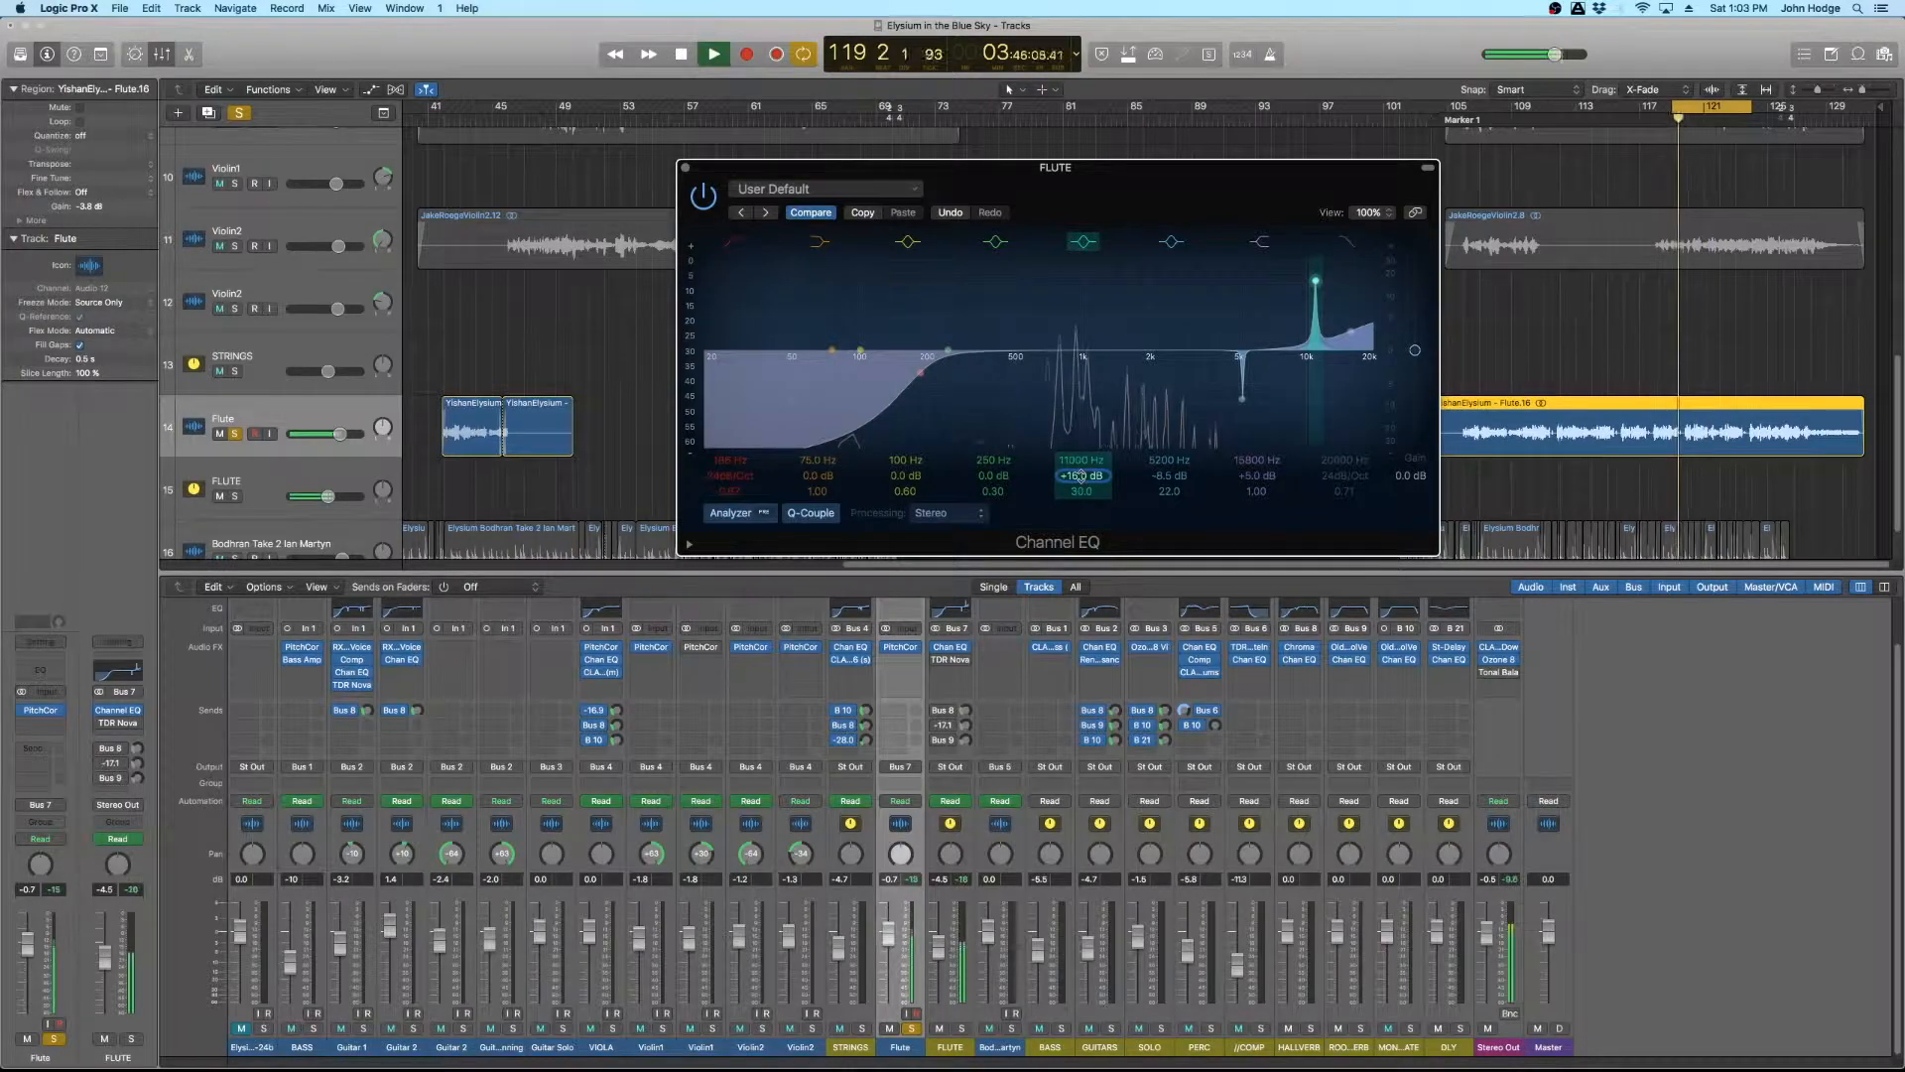
drag(1089, 480, 1083, 518)
key(space)
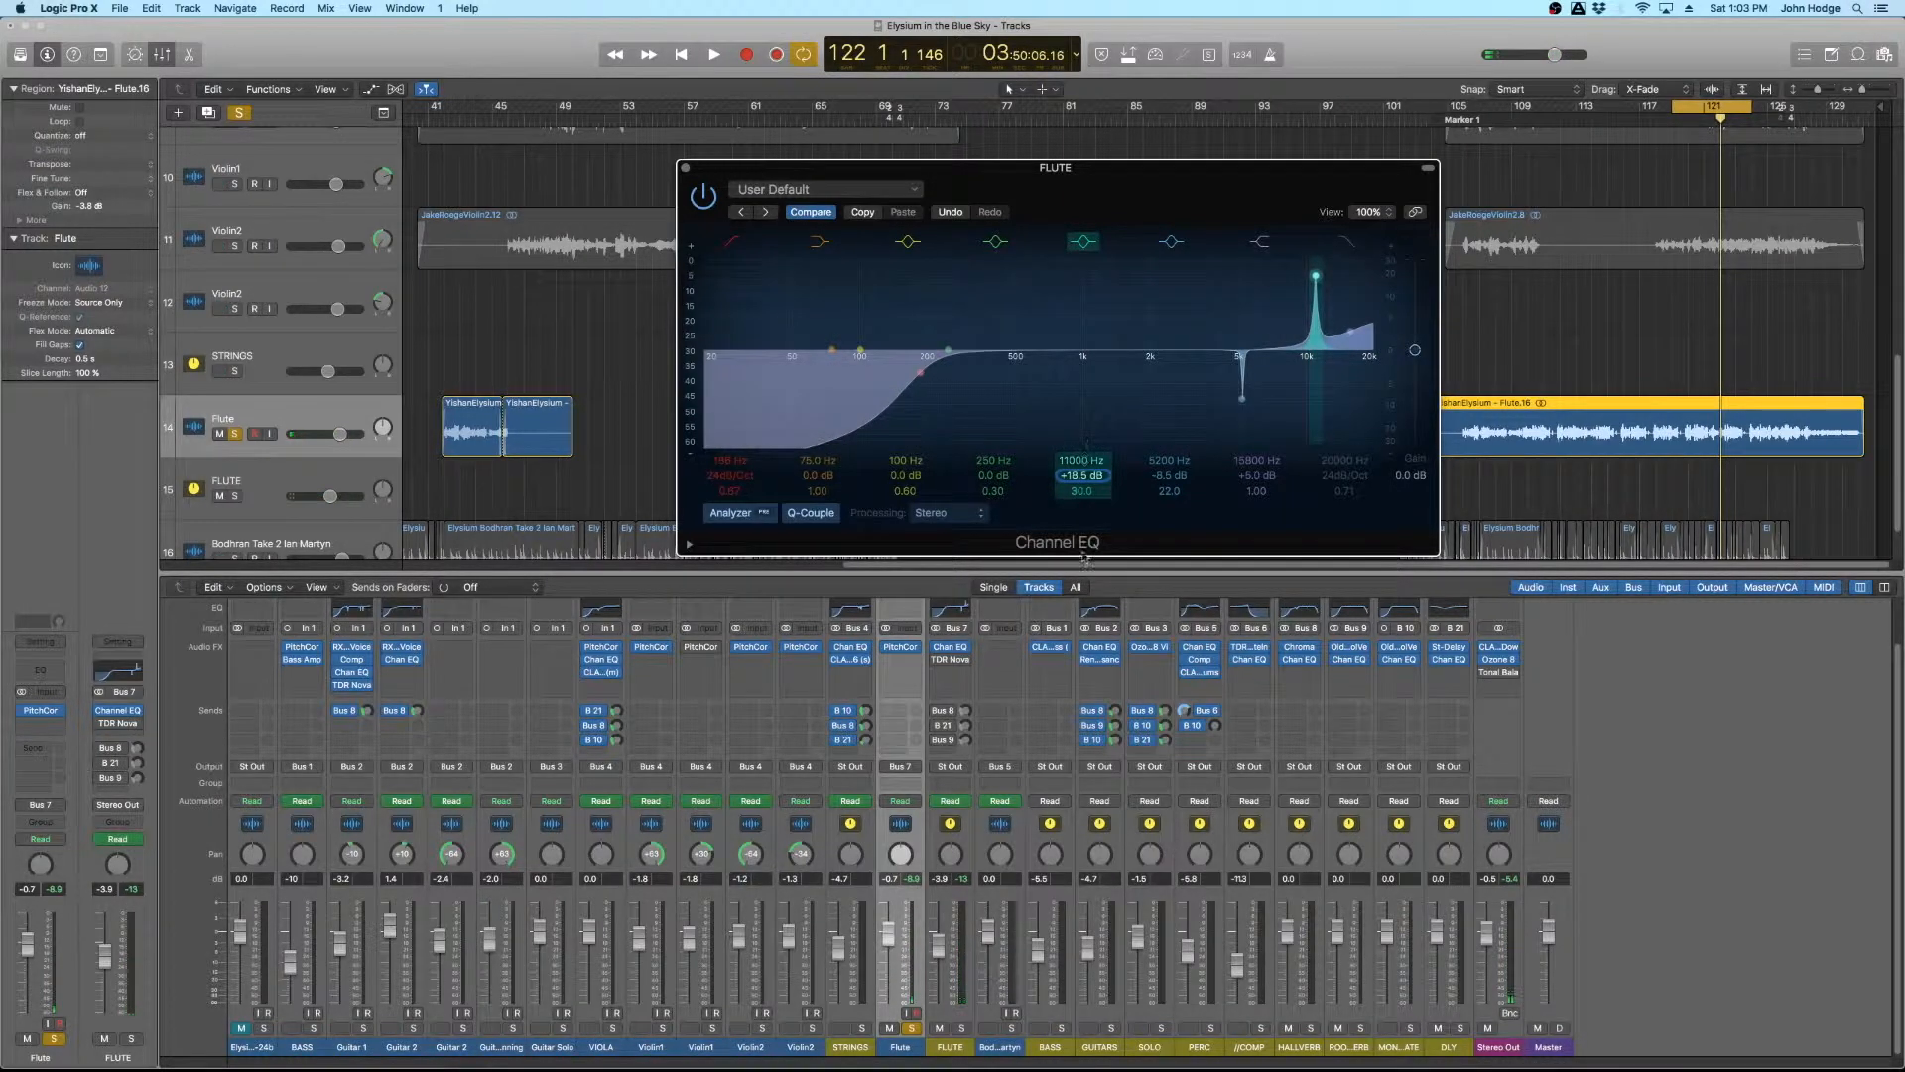
Narrow the boosted 11000 Hz band to a Q of 100 and listen to the loop
drag(1084, 491, 1092, 454)
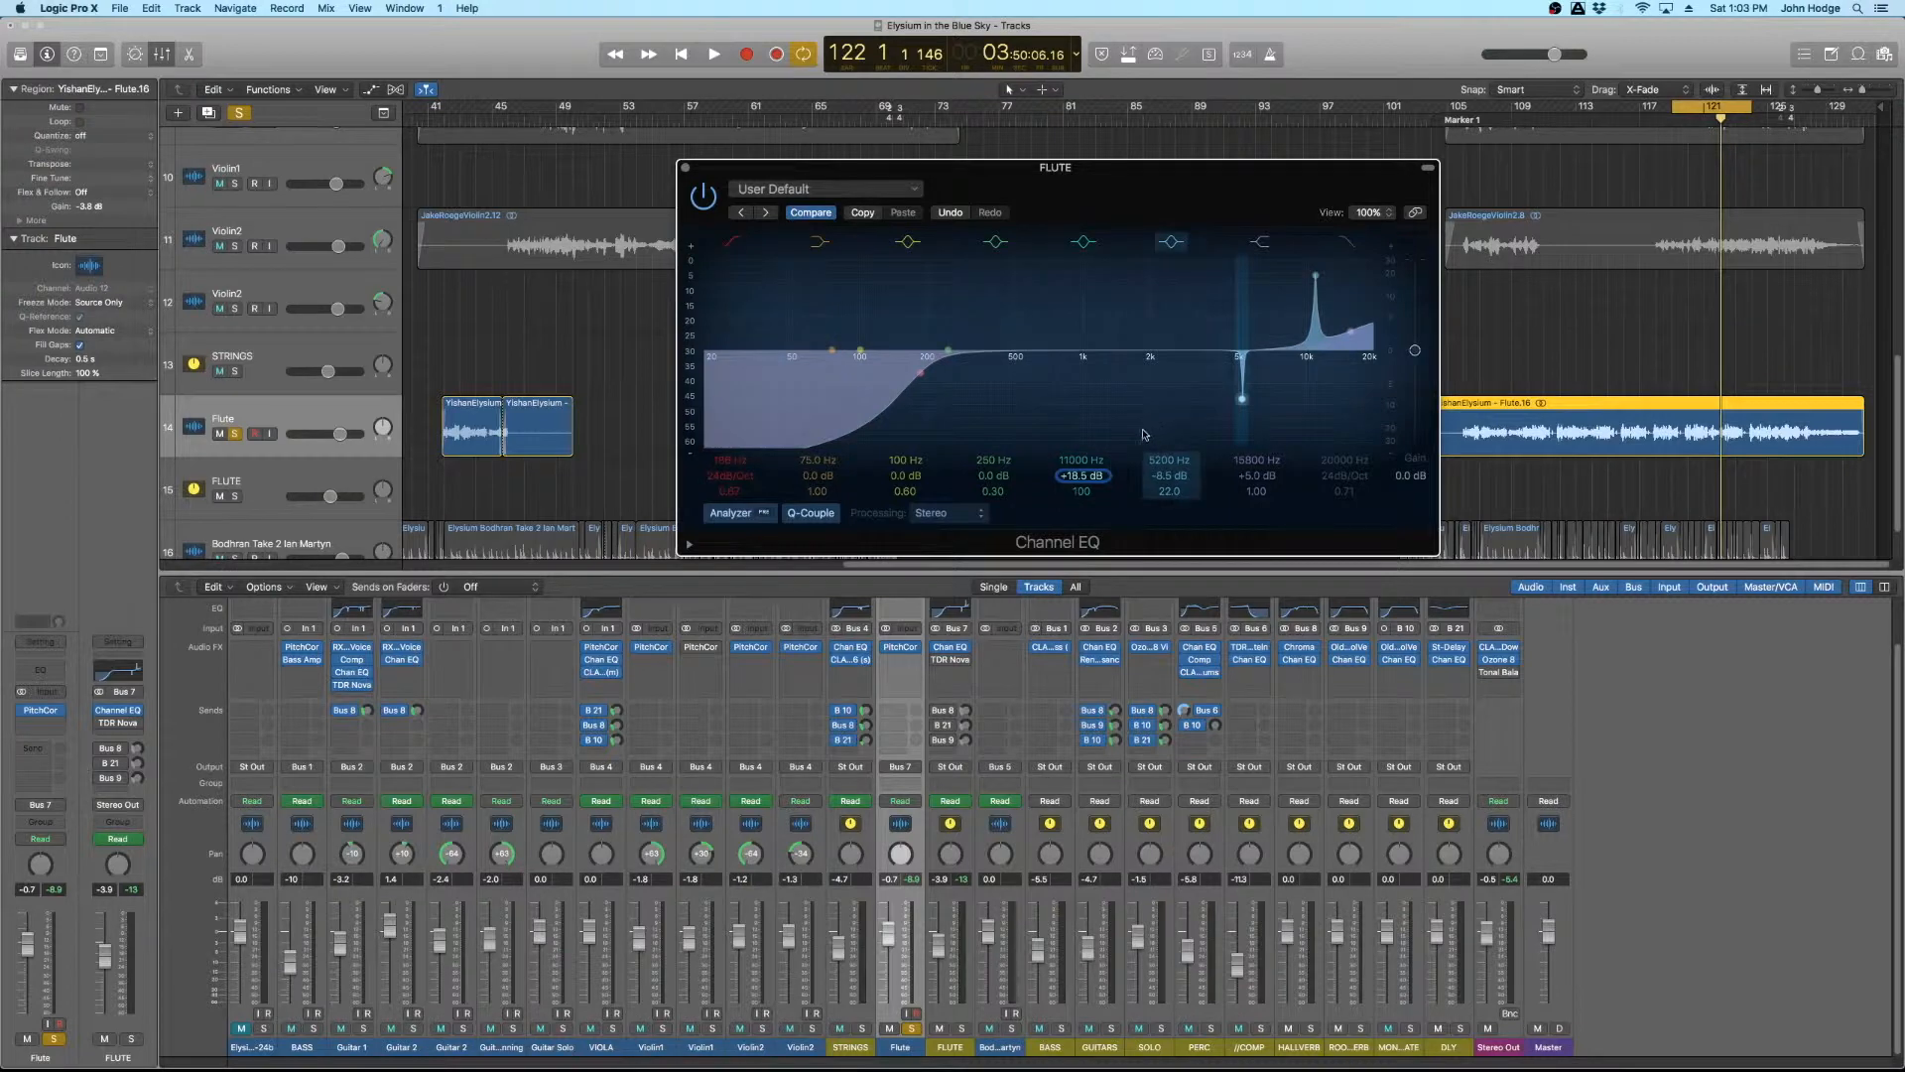
key(space)
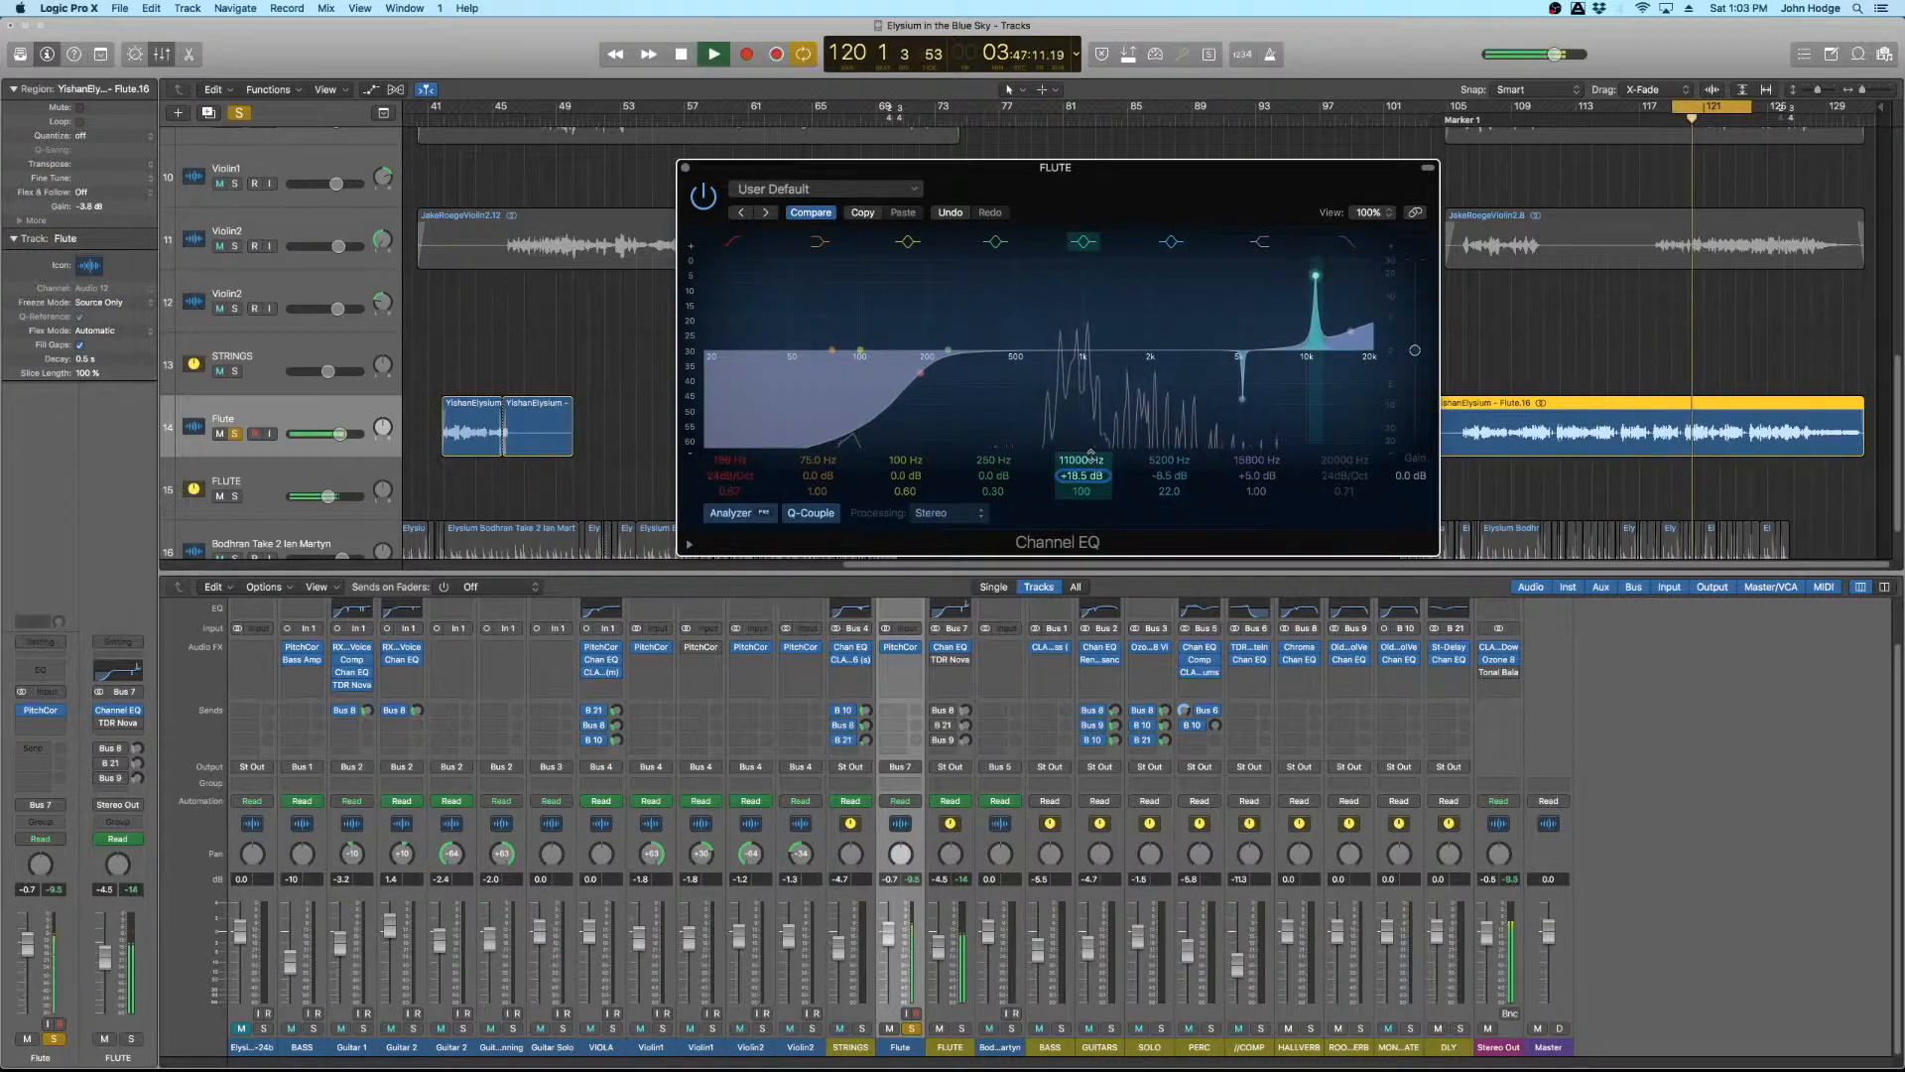
key(space)
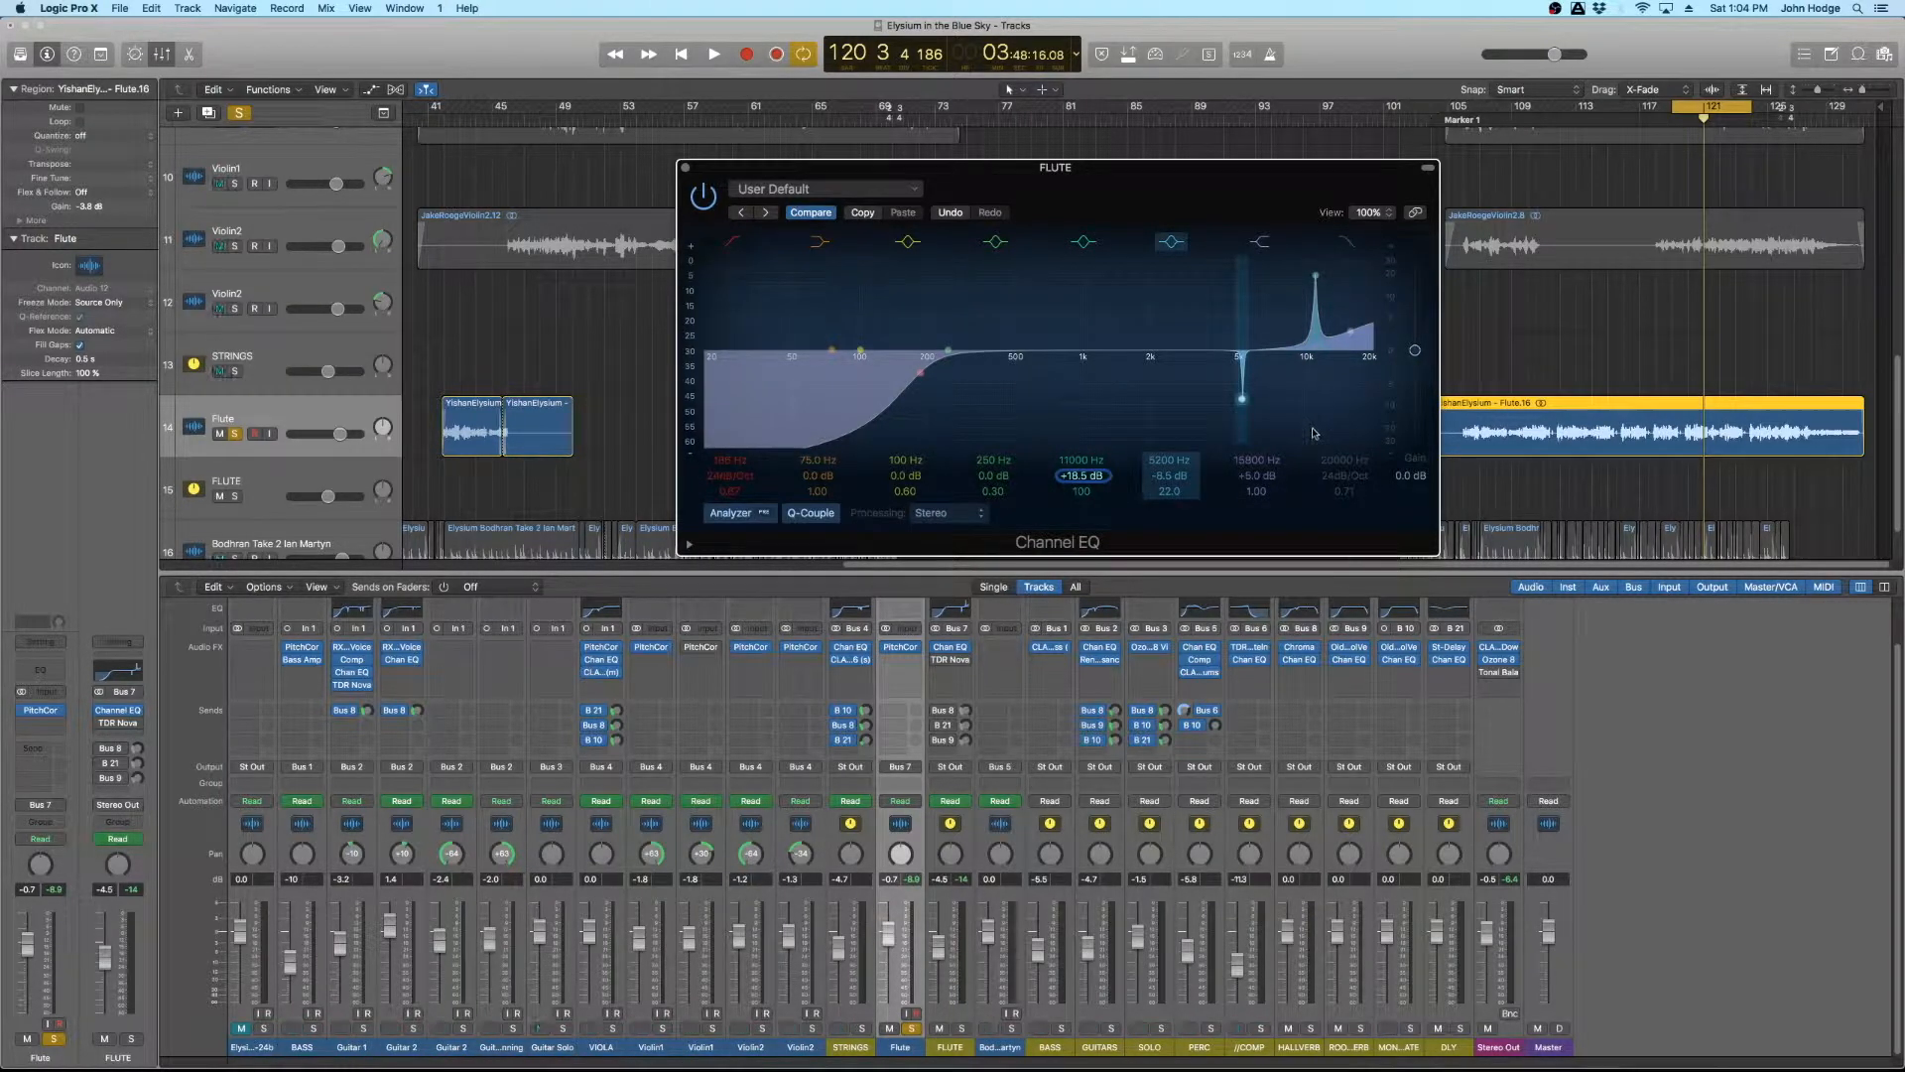
Cut the 11000 Hz band to -12.0 dB with a Q of 52 while listening to the loop
key(space)
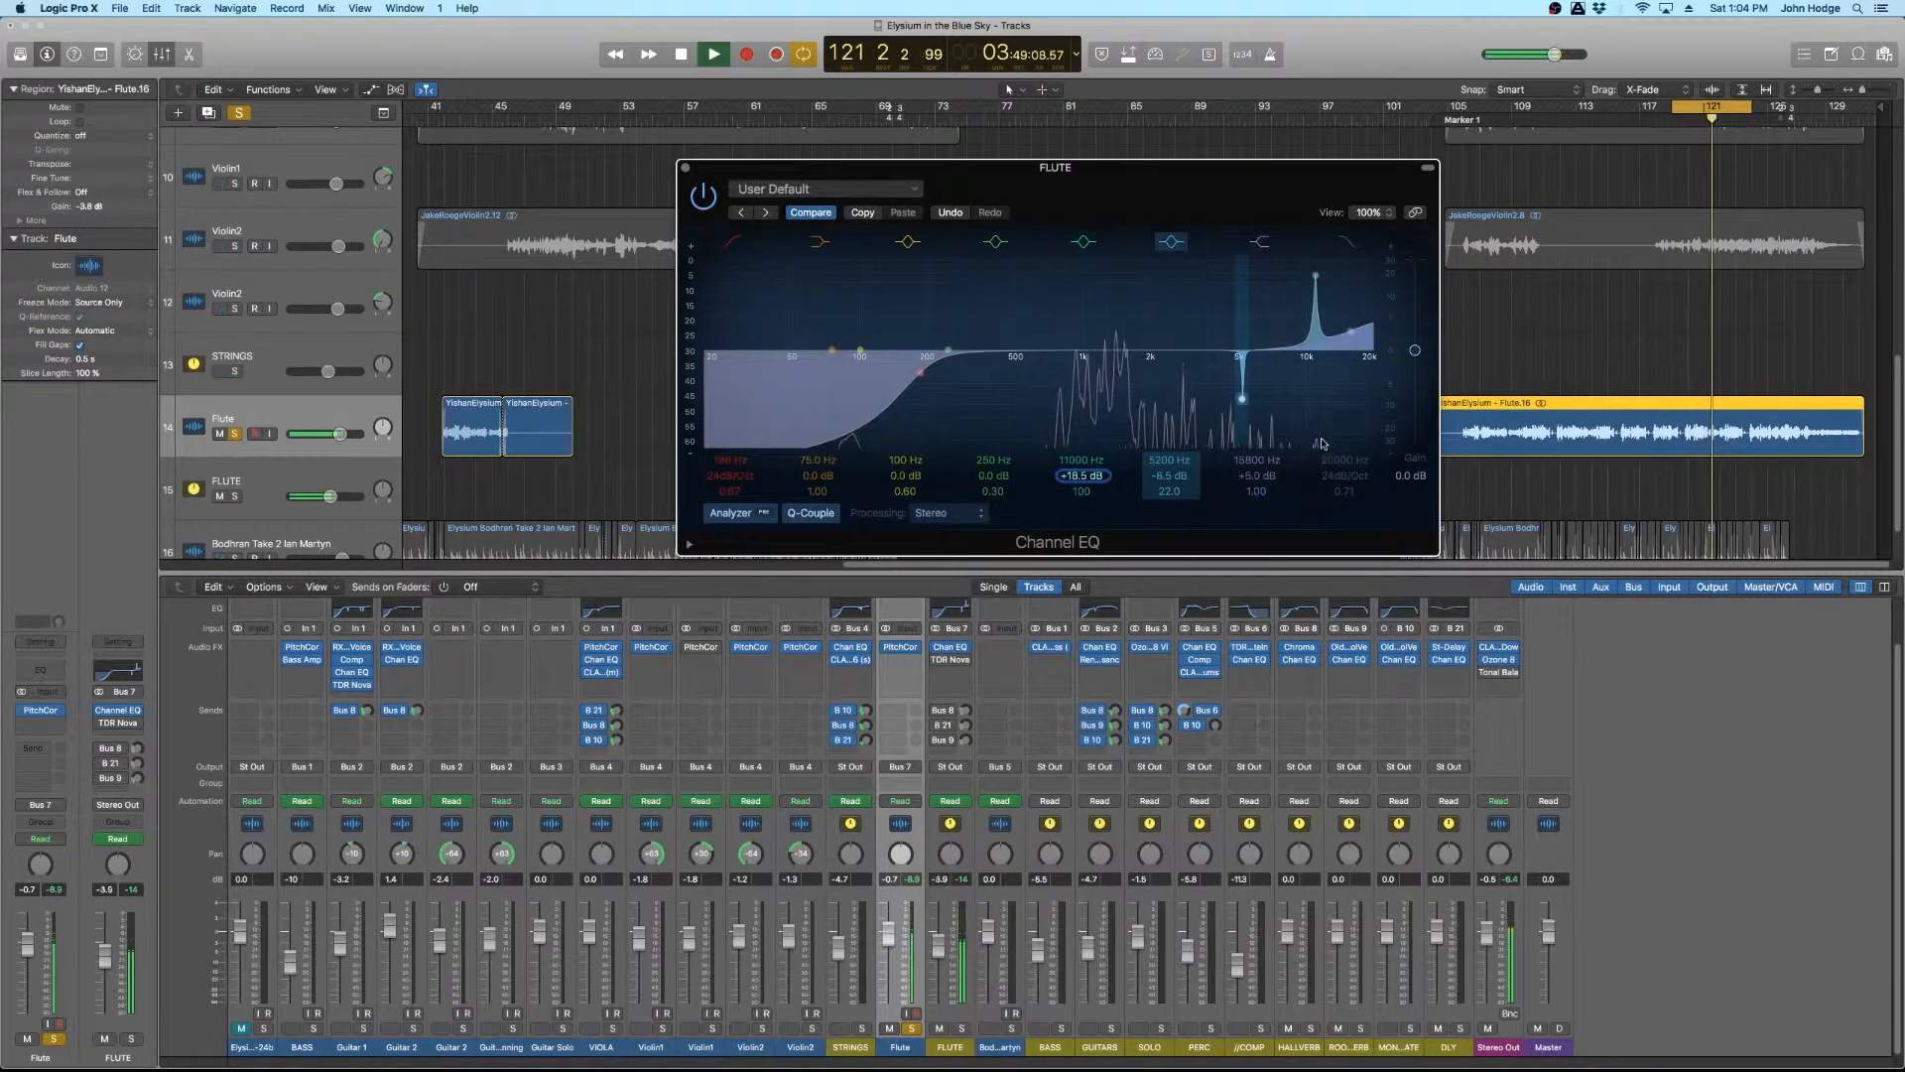
key(space)
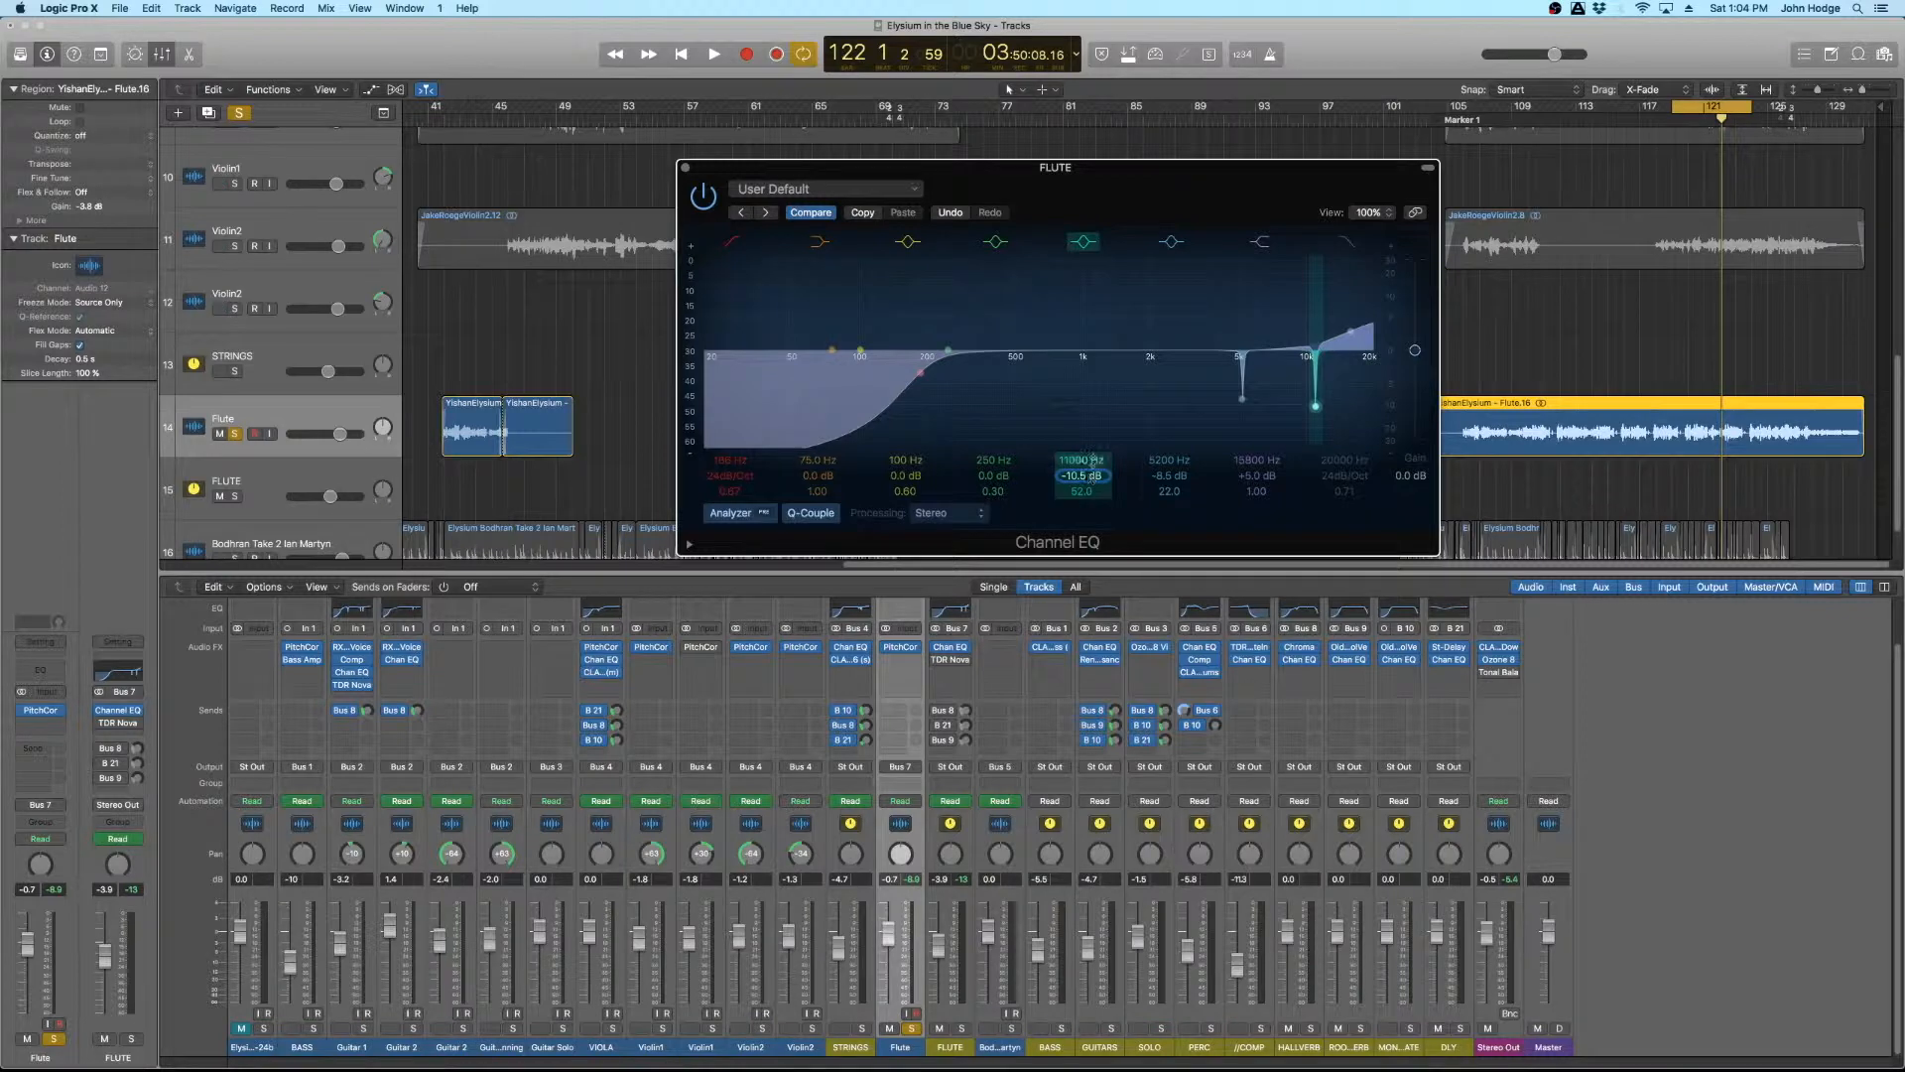
key(space)
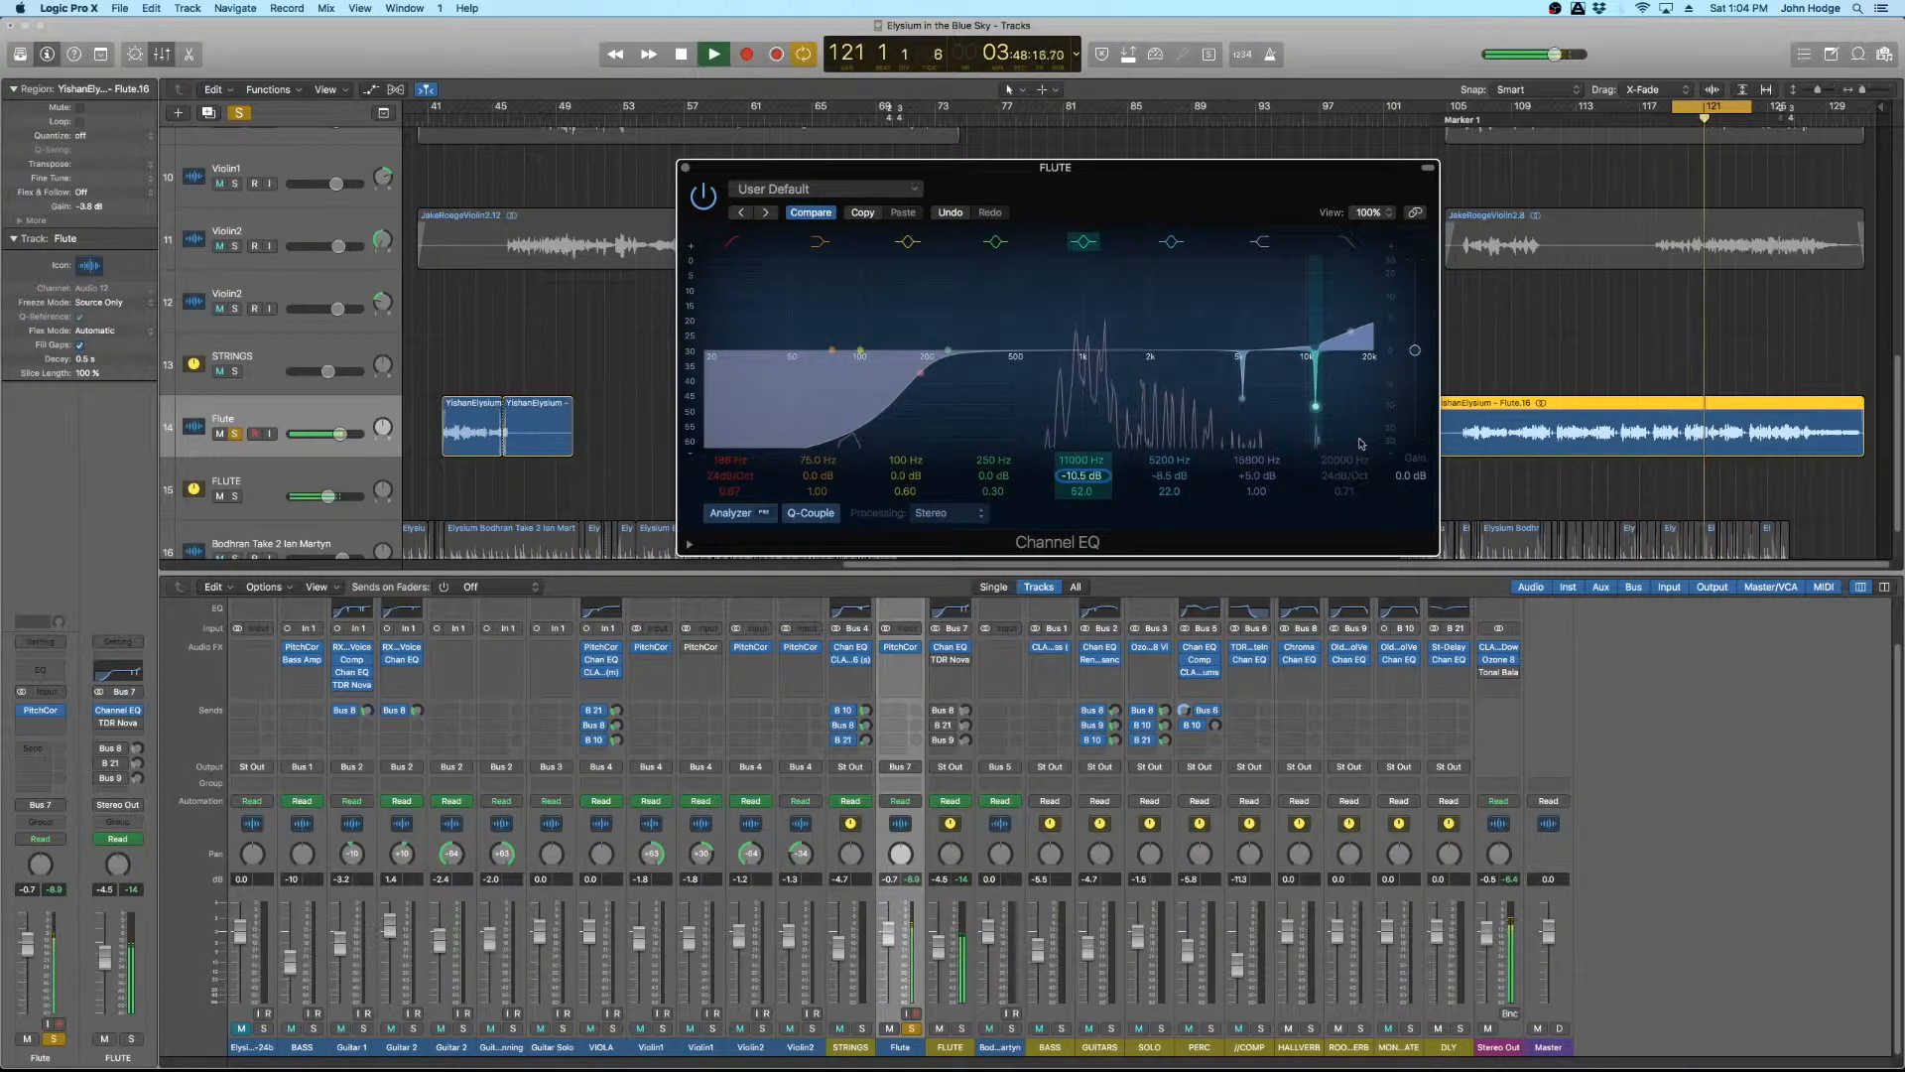
drag(1081, 476, 1082, 481)
key(space)
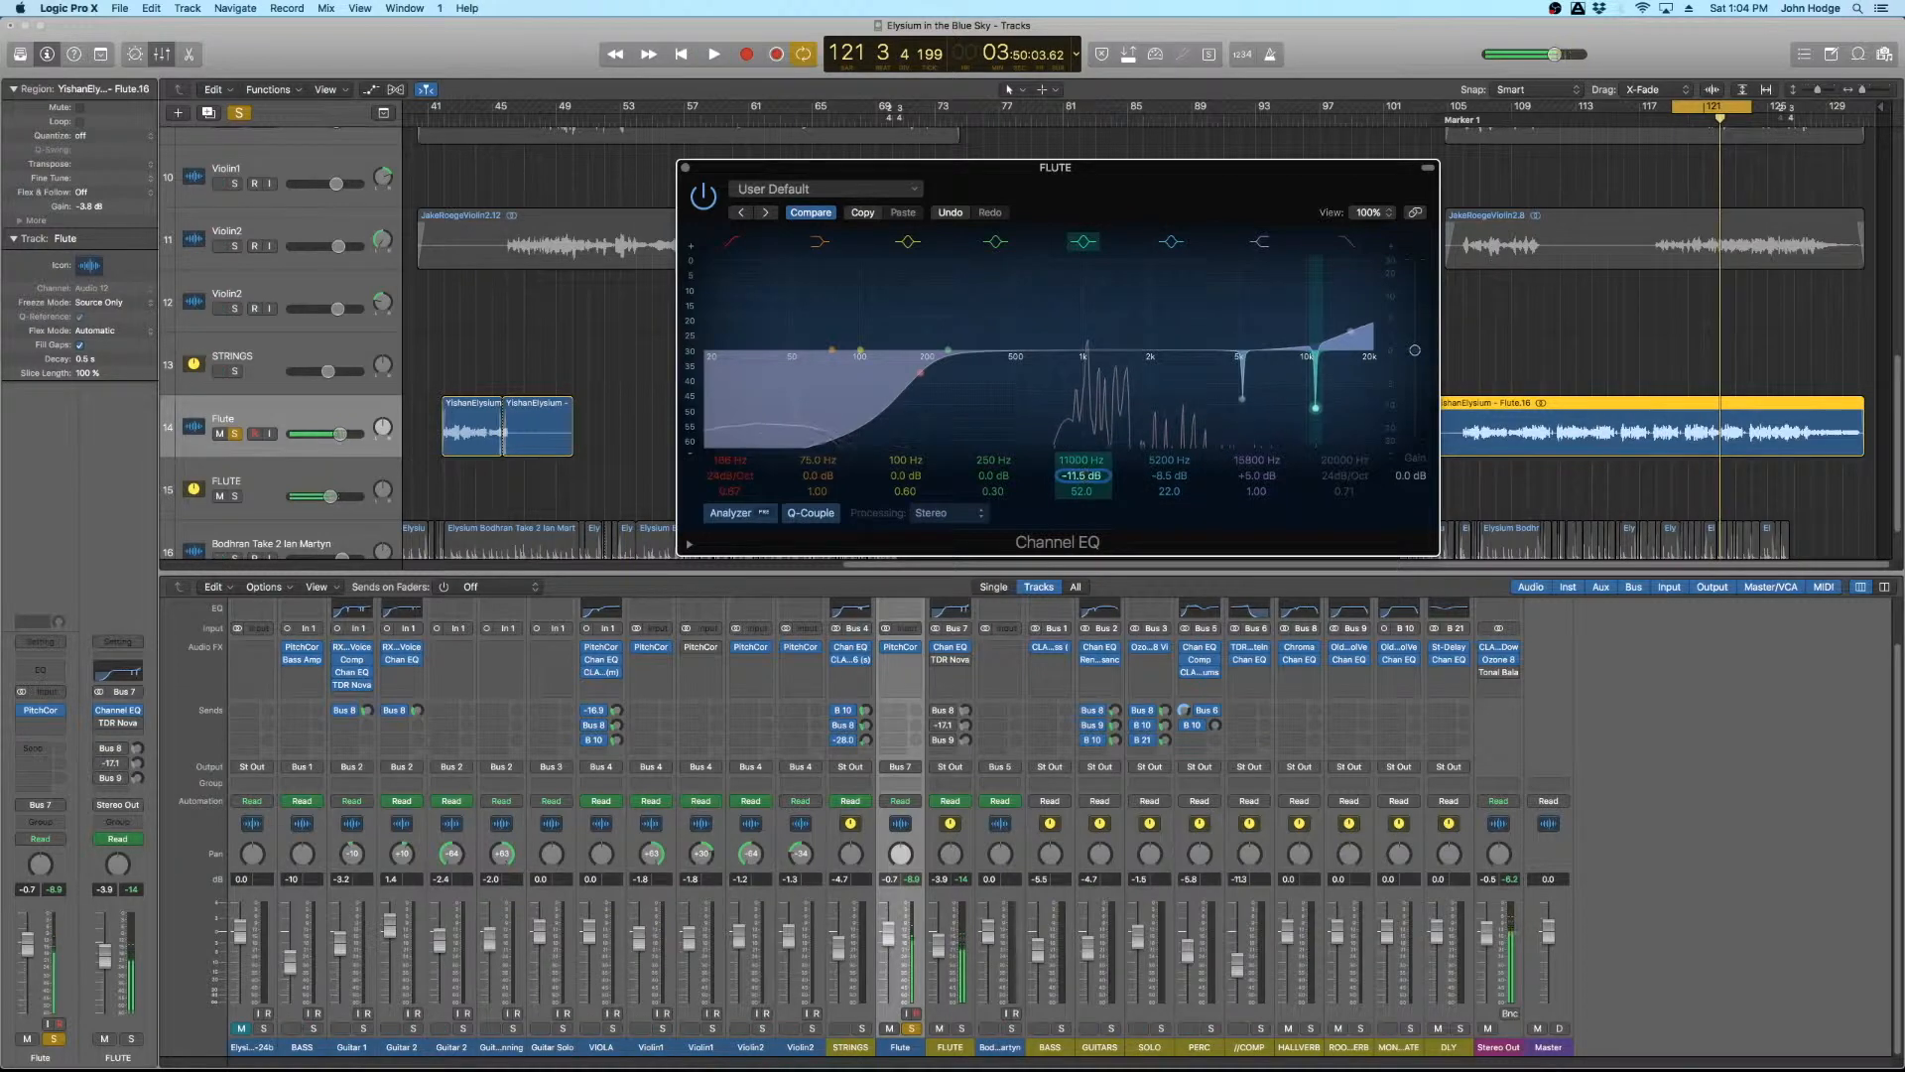
key(space)
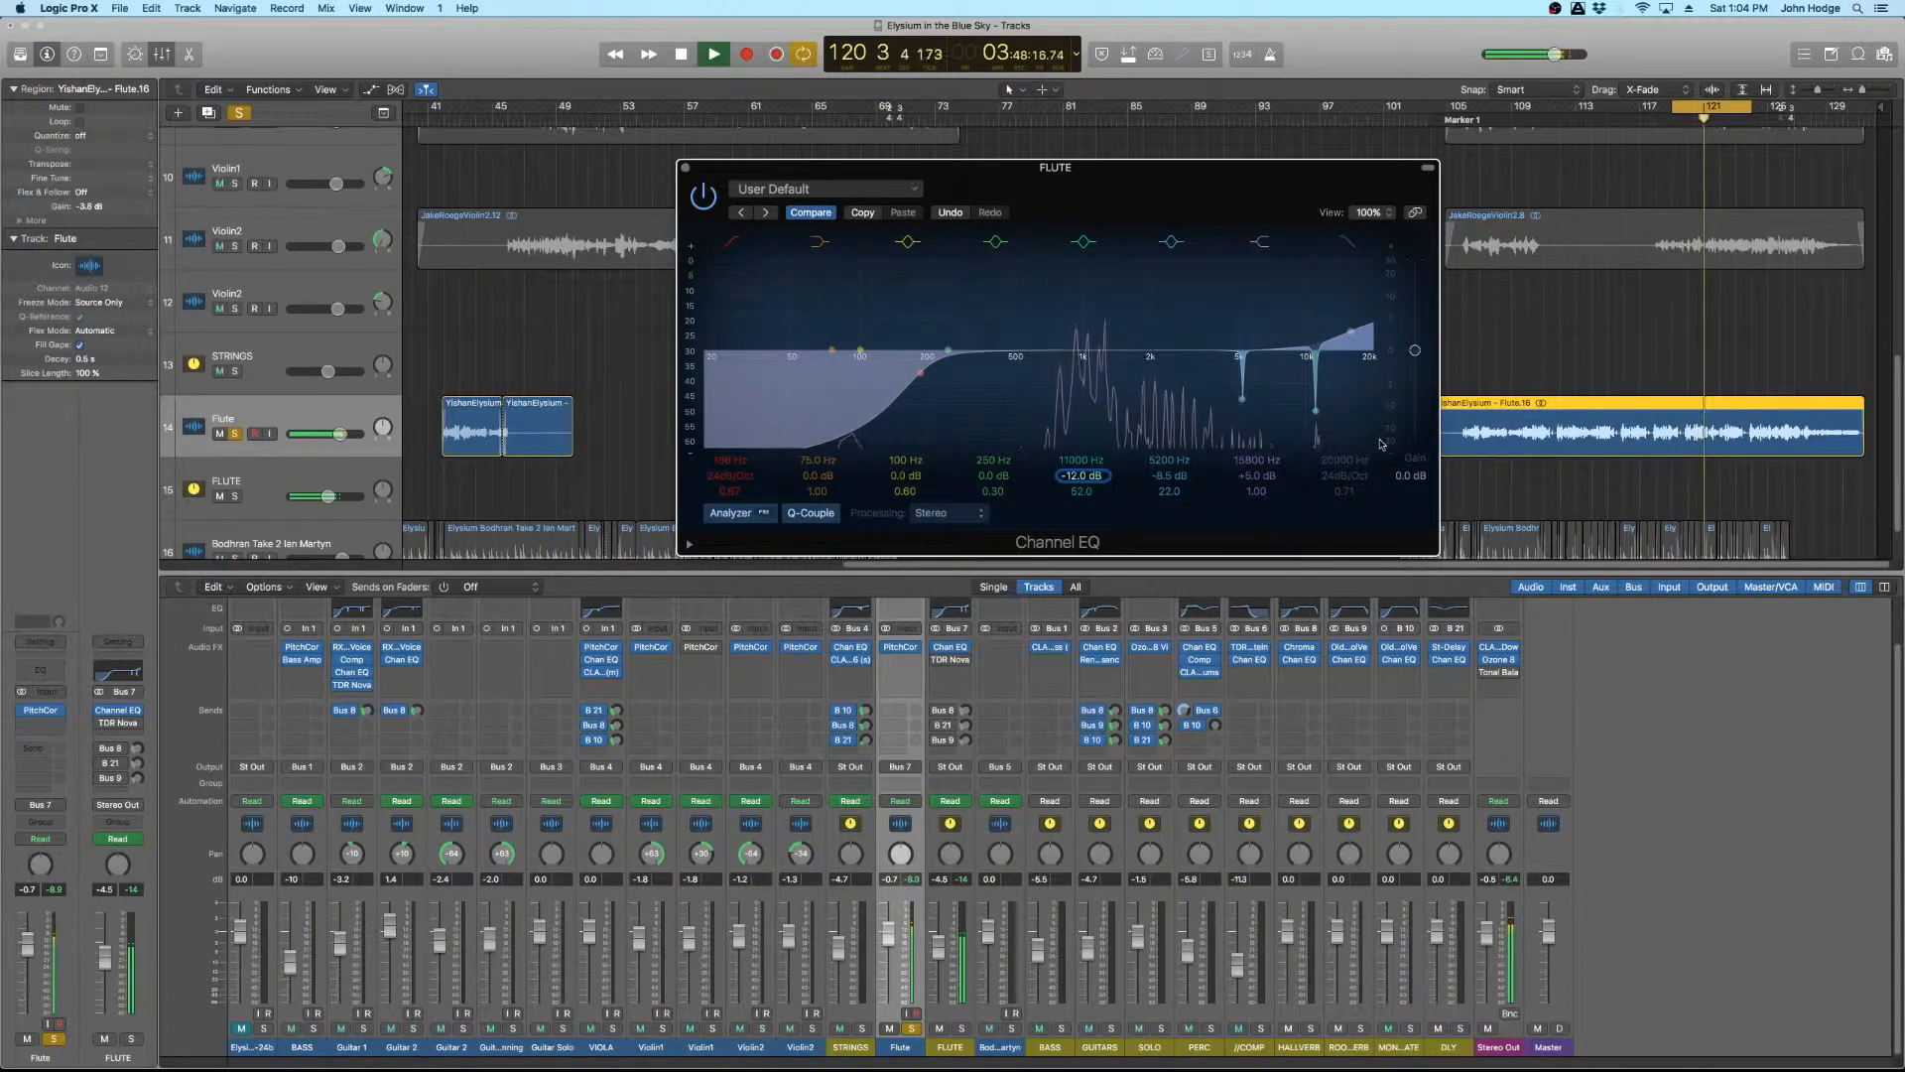
key(space)
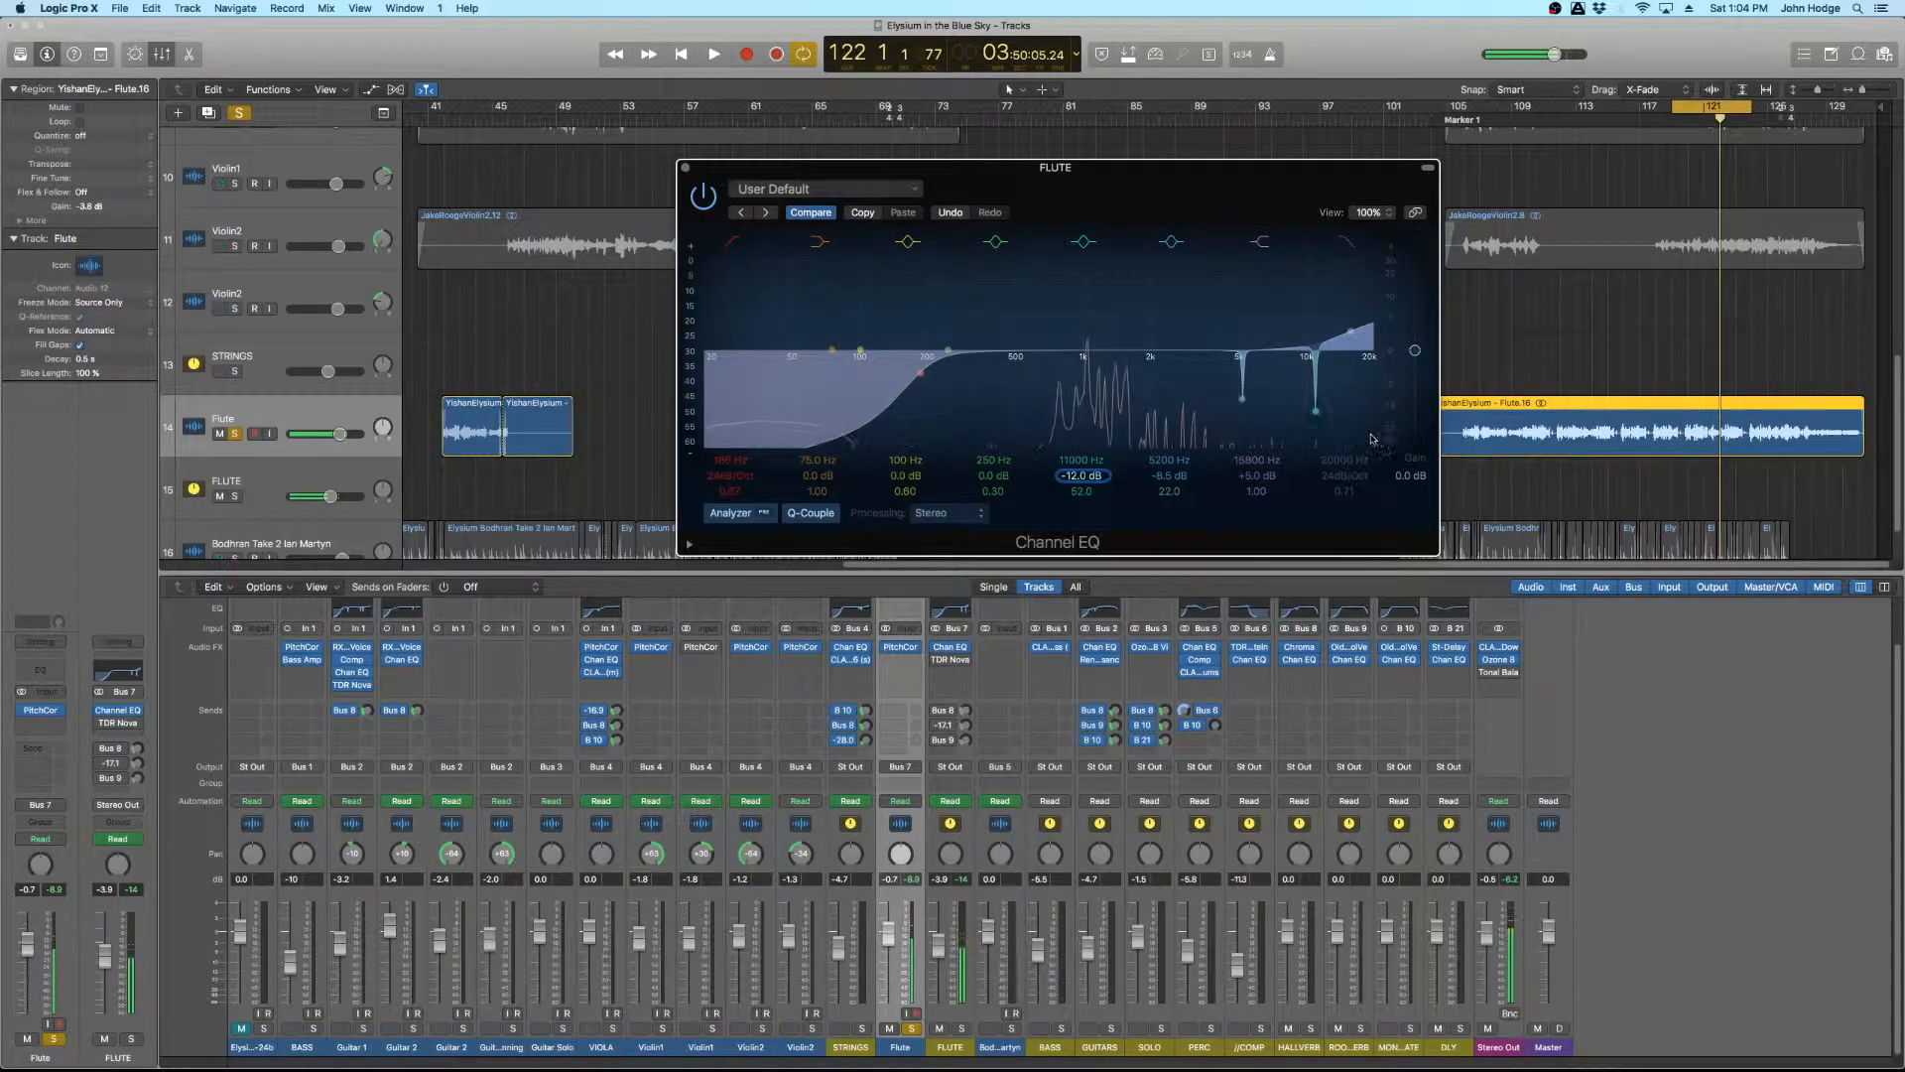
Compare the looped flute with the Channel EQ bypassed and re-enabled, leaving it on and closing its window
click(704, 196)
key(space)
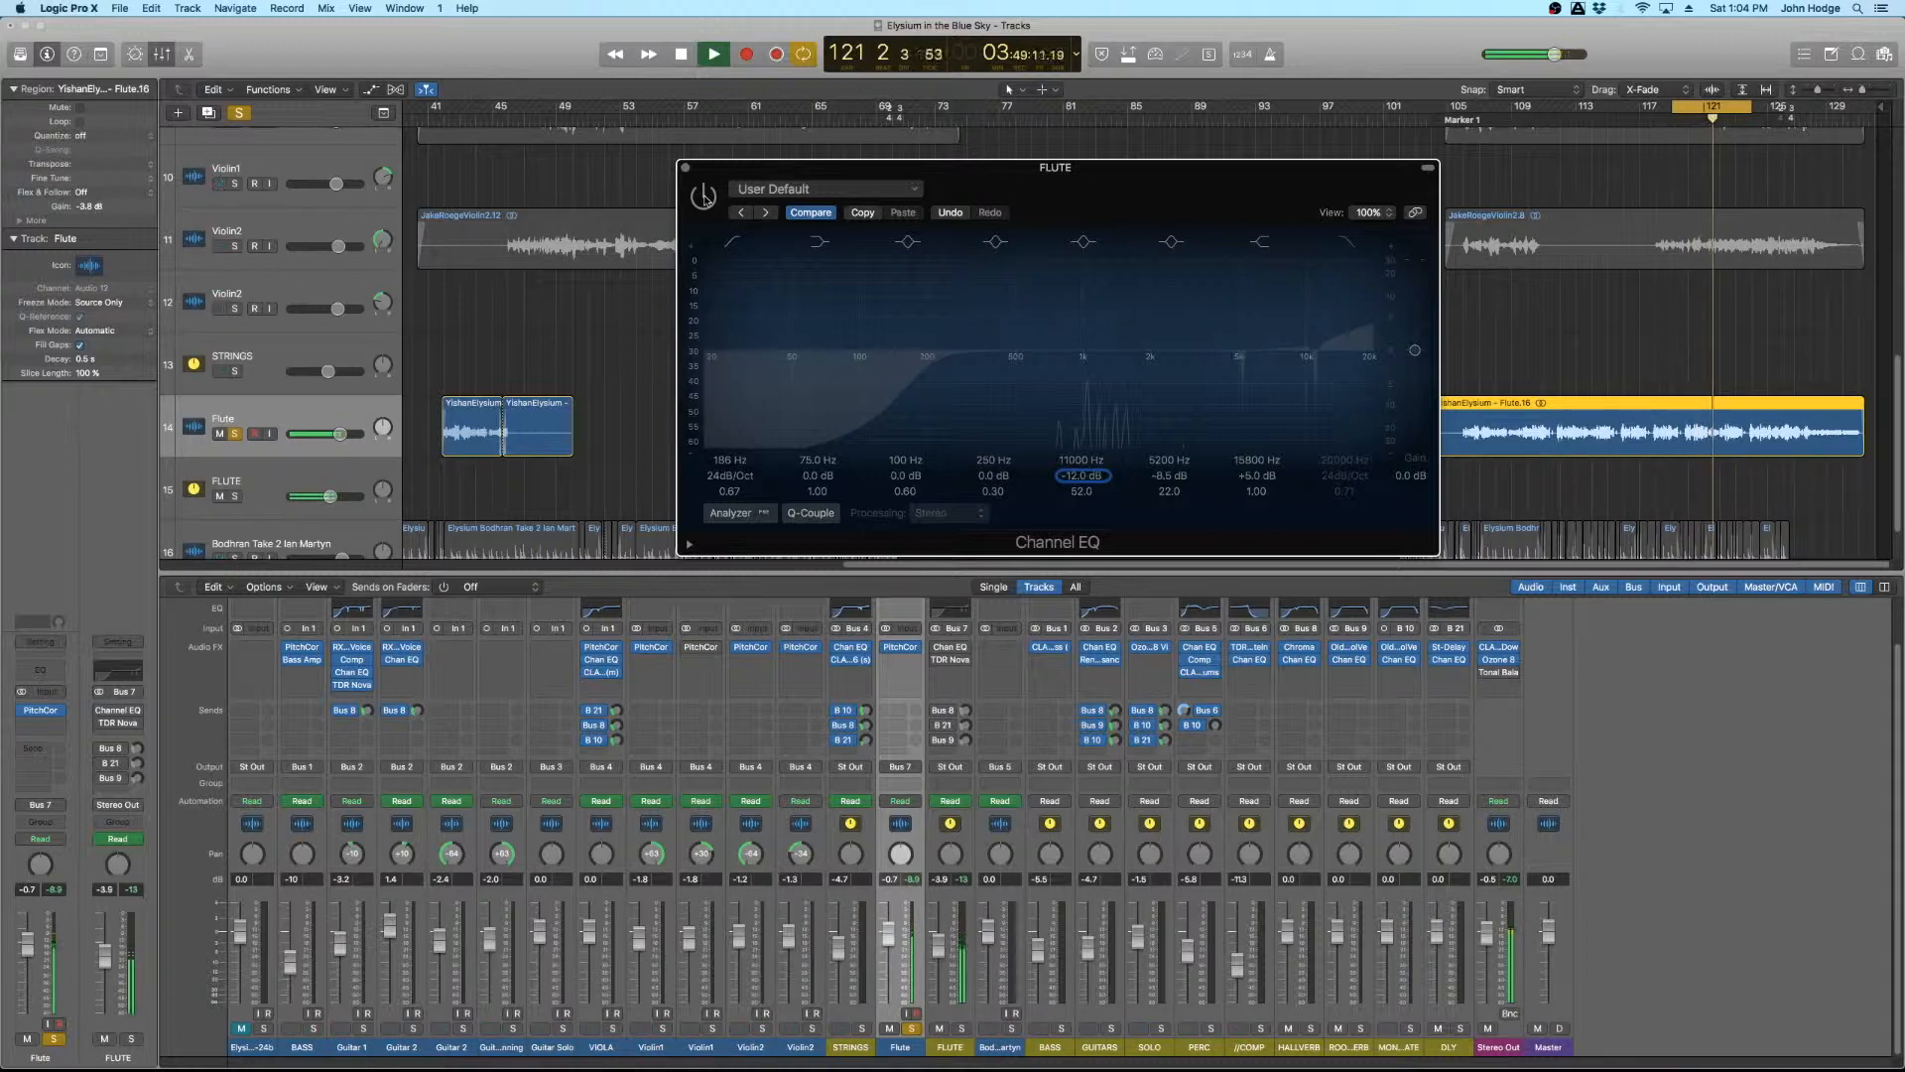
click(704, 196)
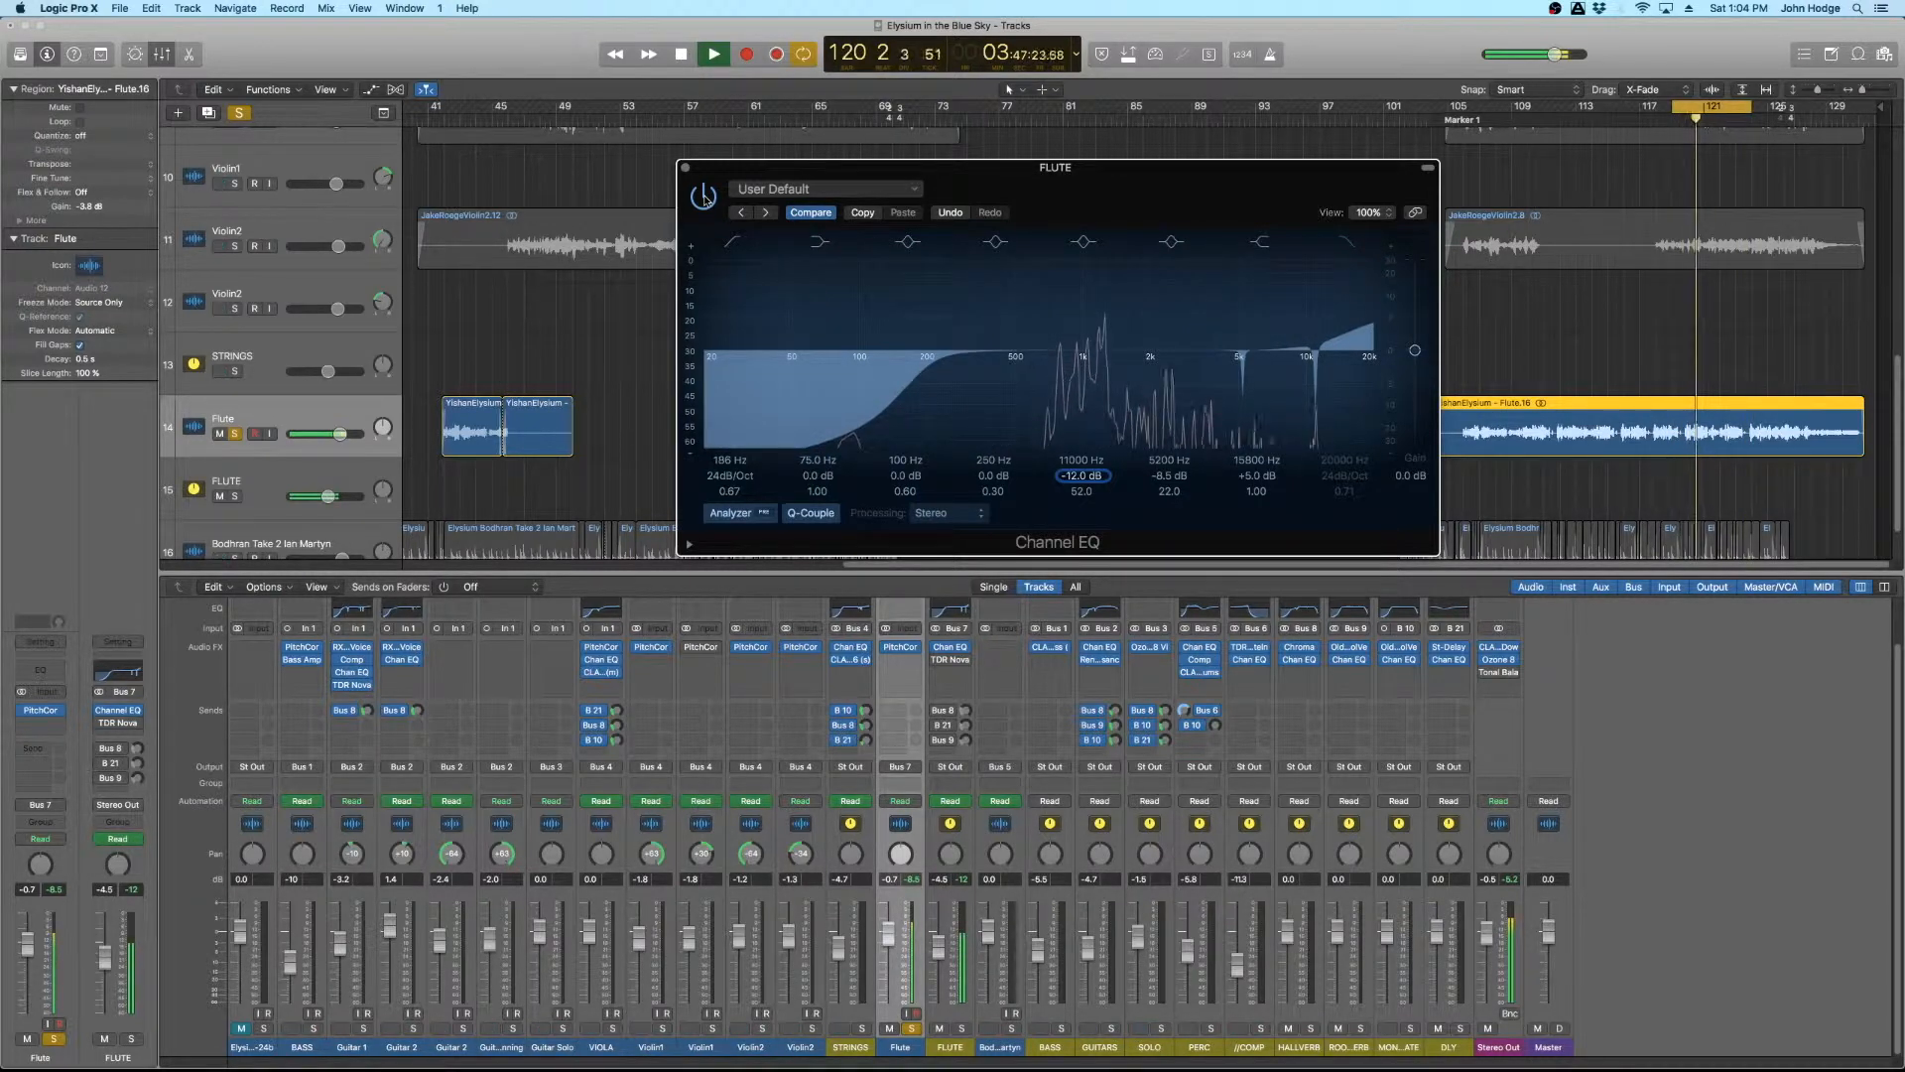
key(space)
click(685, 169)
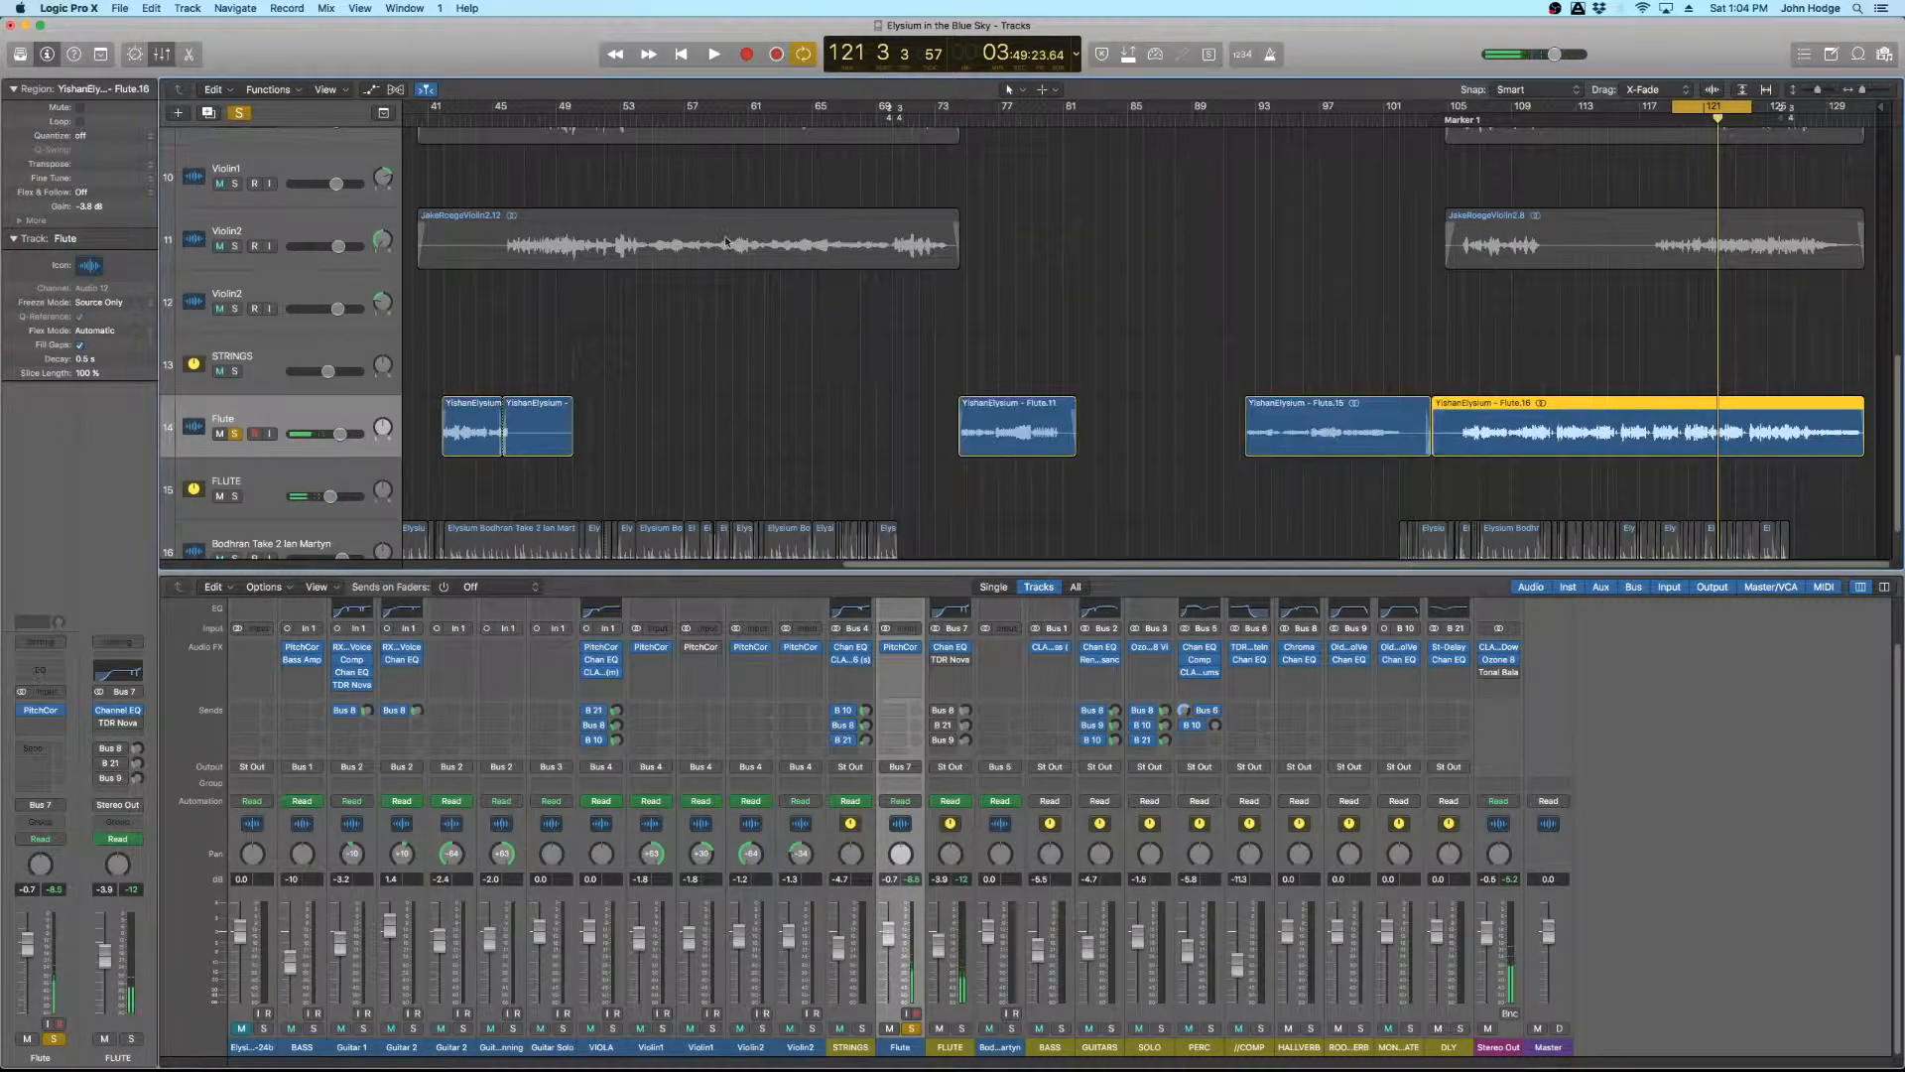
Re-enable the FLUTE channel's three sends and its TDR Nova plug-in, and open TDR Nova clear of the flute track
drag(935, 711, 933, 742)
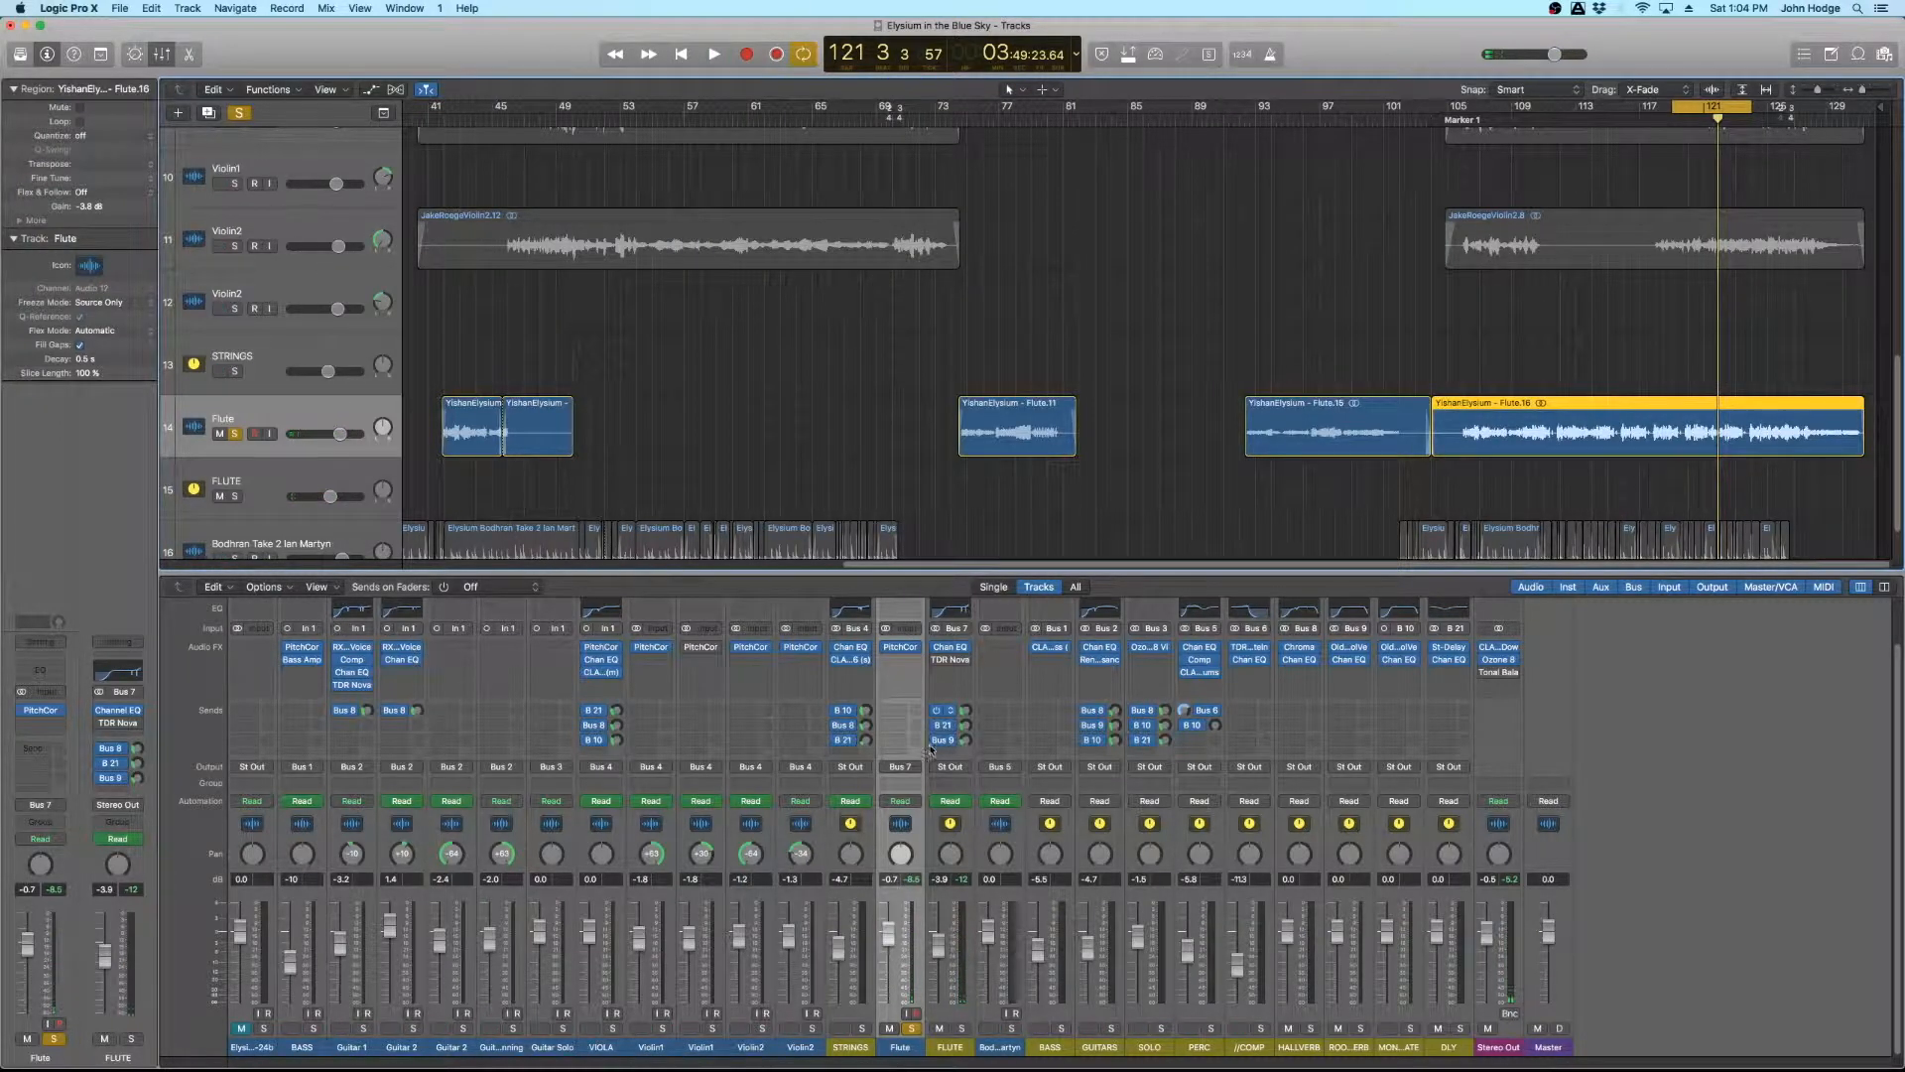
click(937, 660)
click(961, 668)
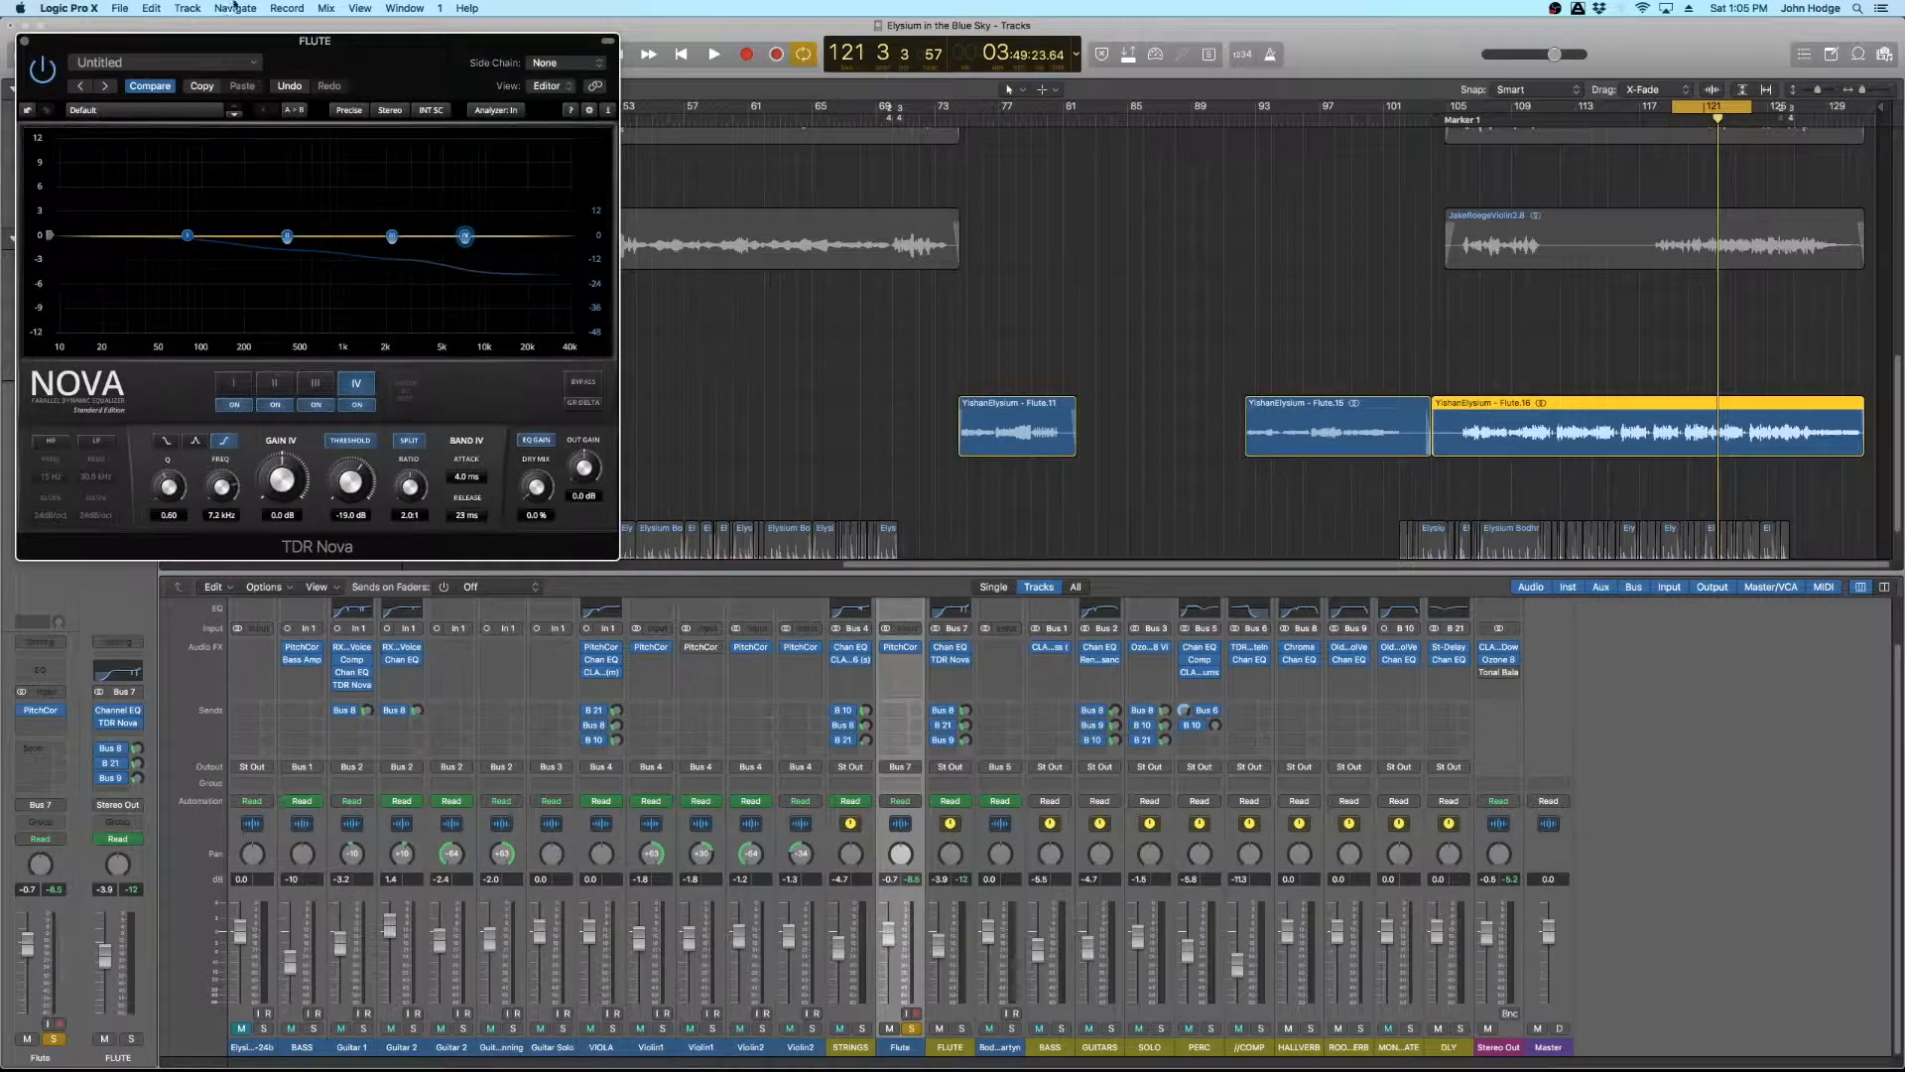
drag(375, 43, 951, 211)
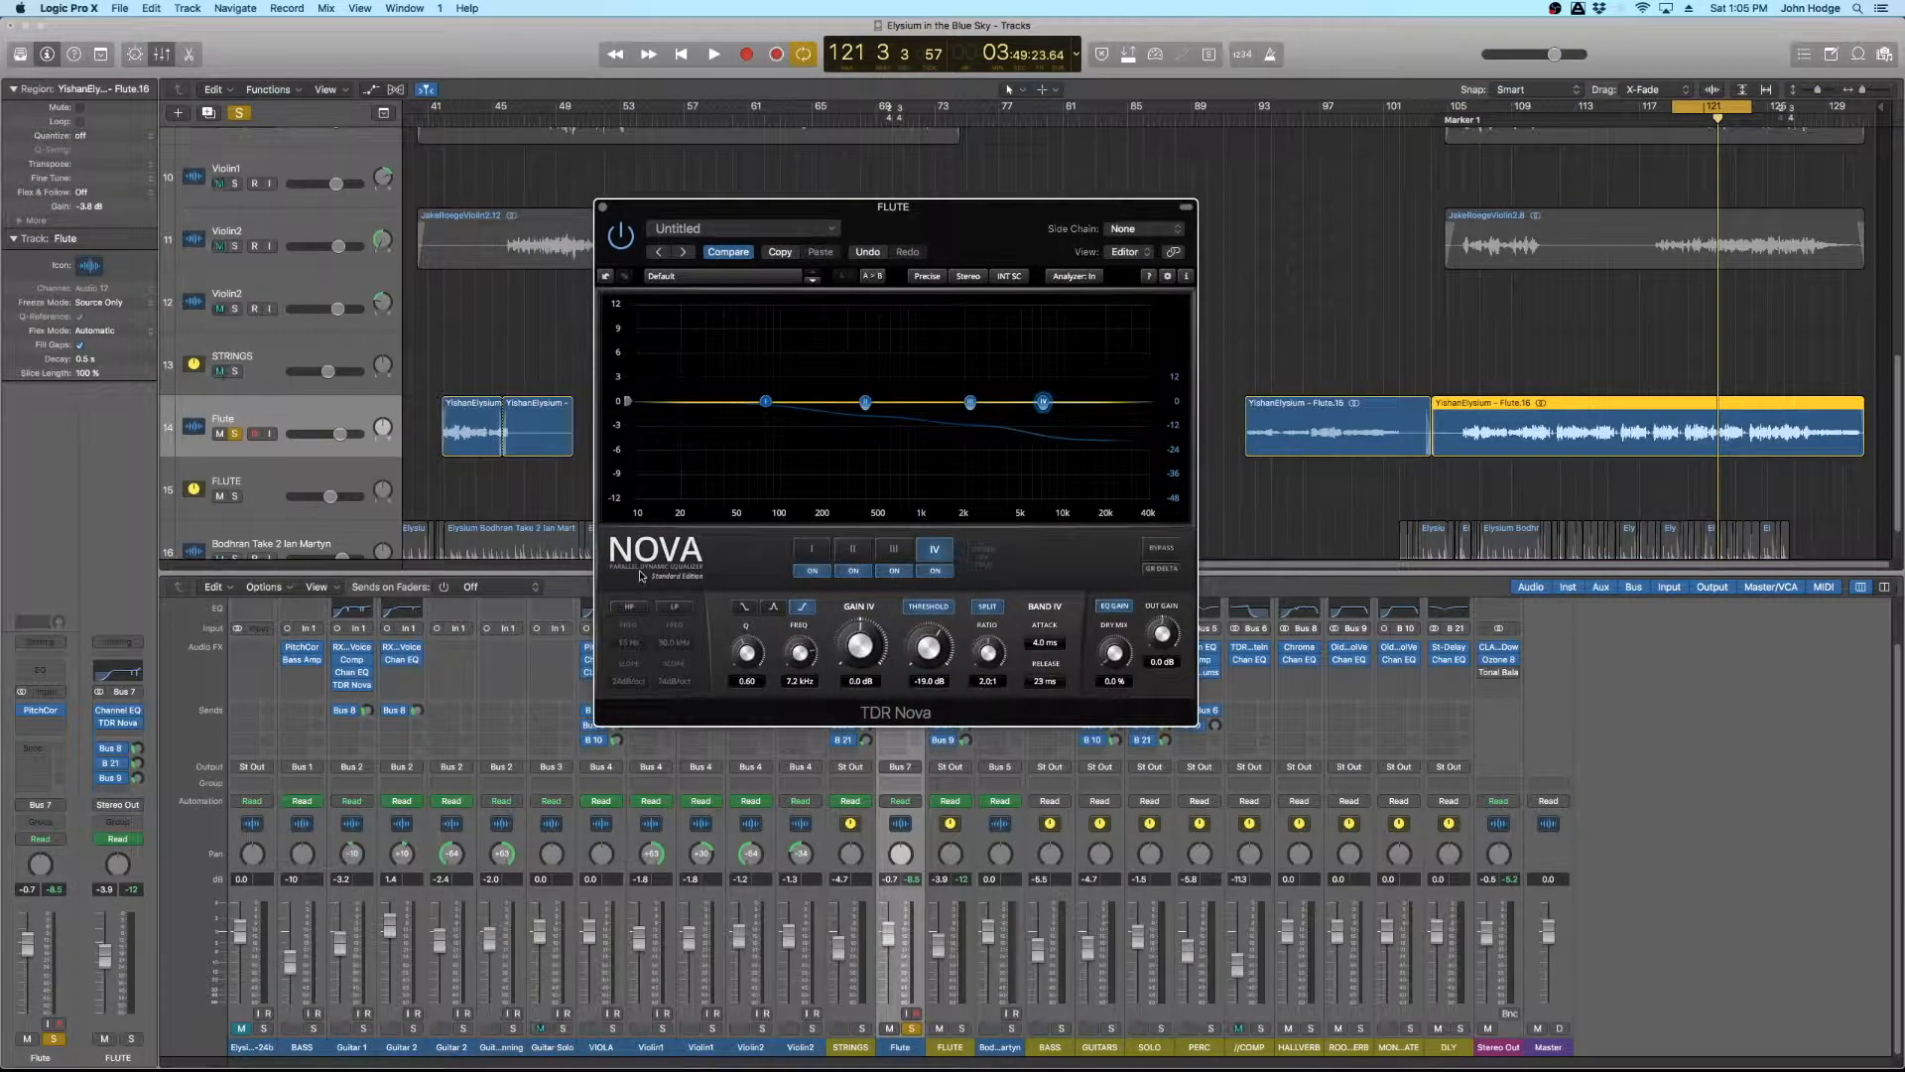
drag(974, 242, 934, 231)
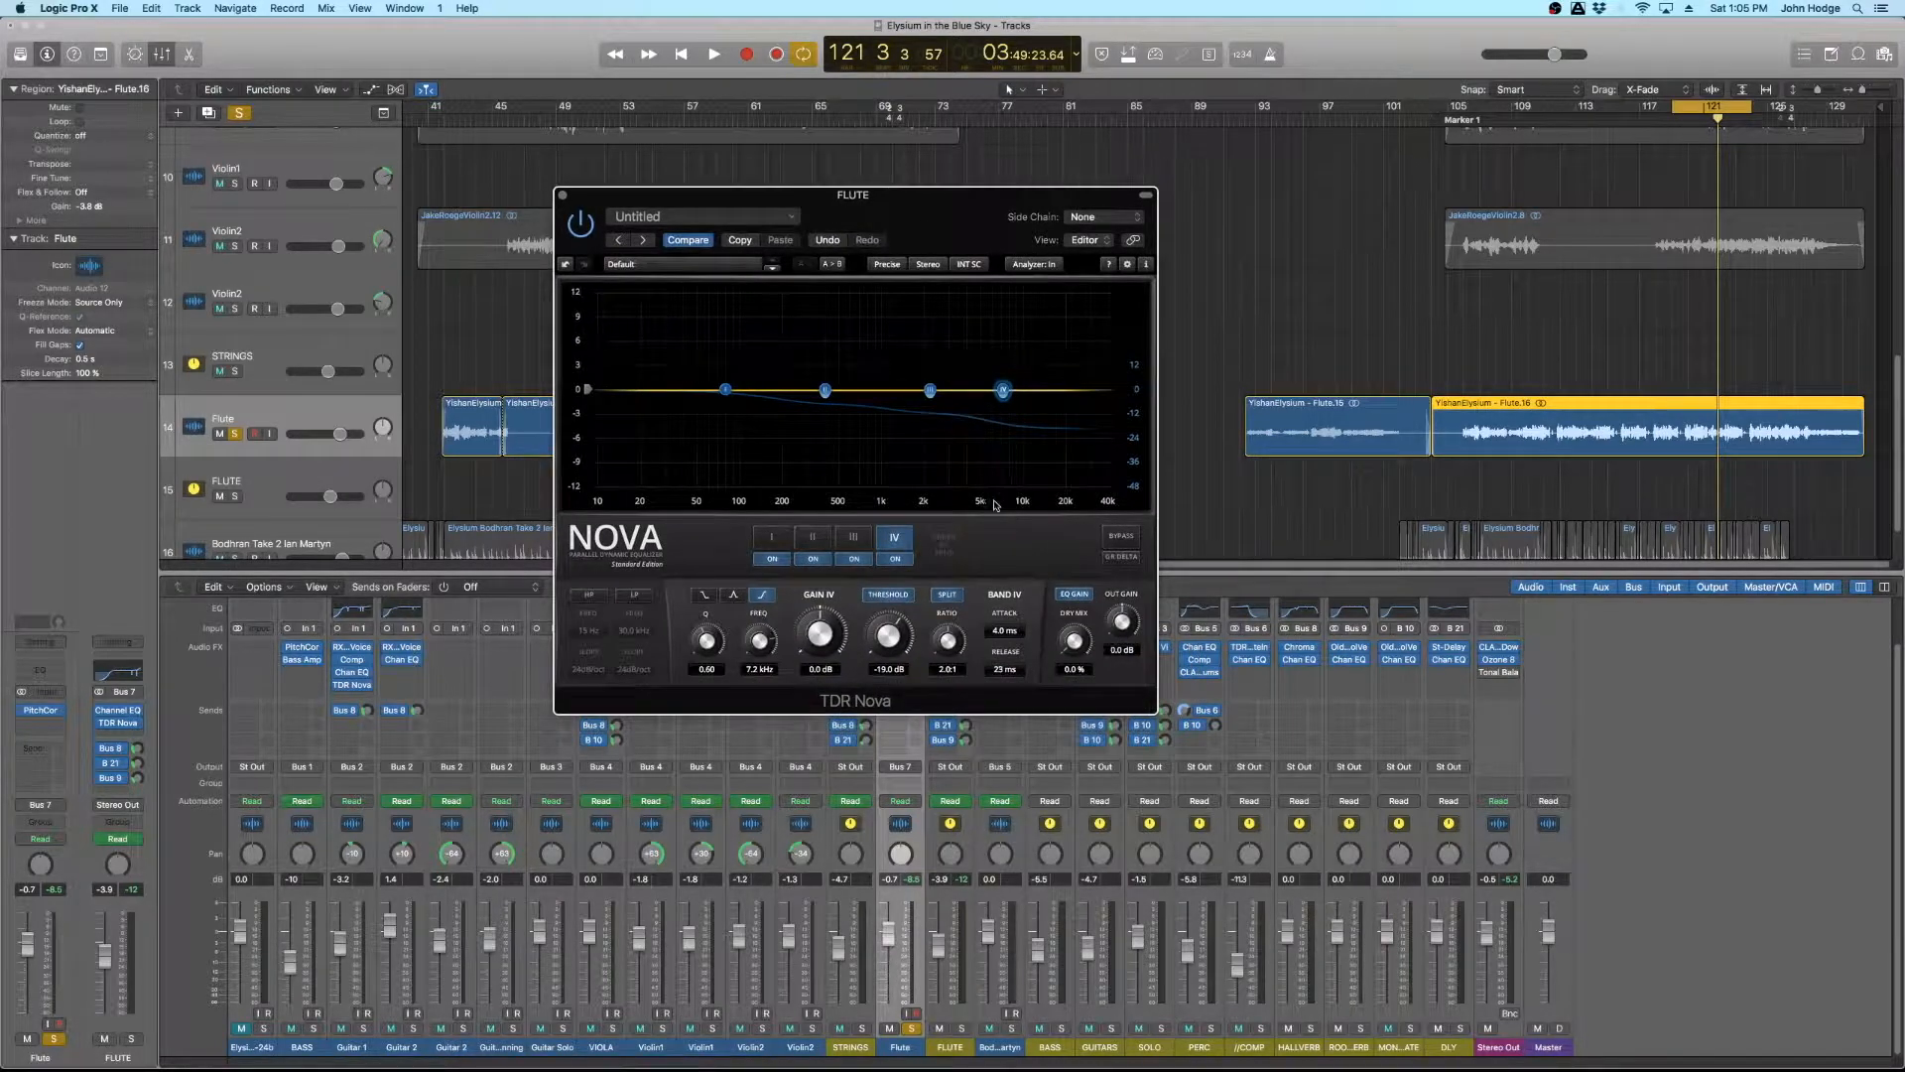
drag(954, 253, 933, 243)
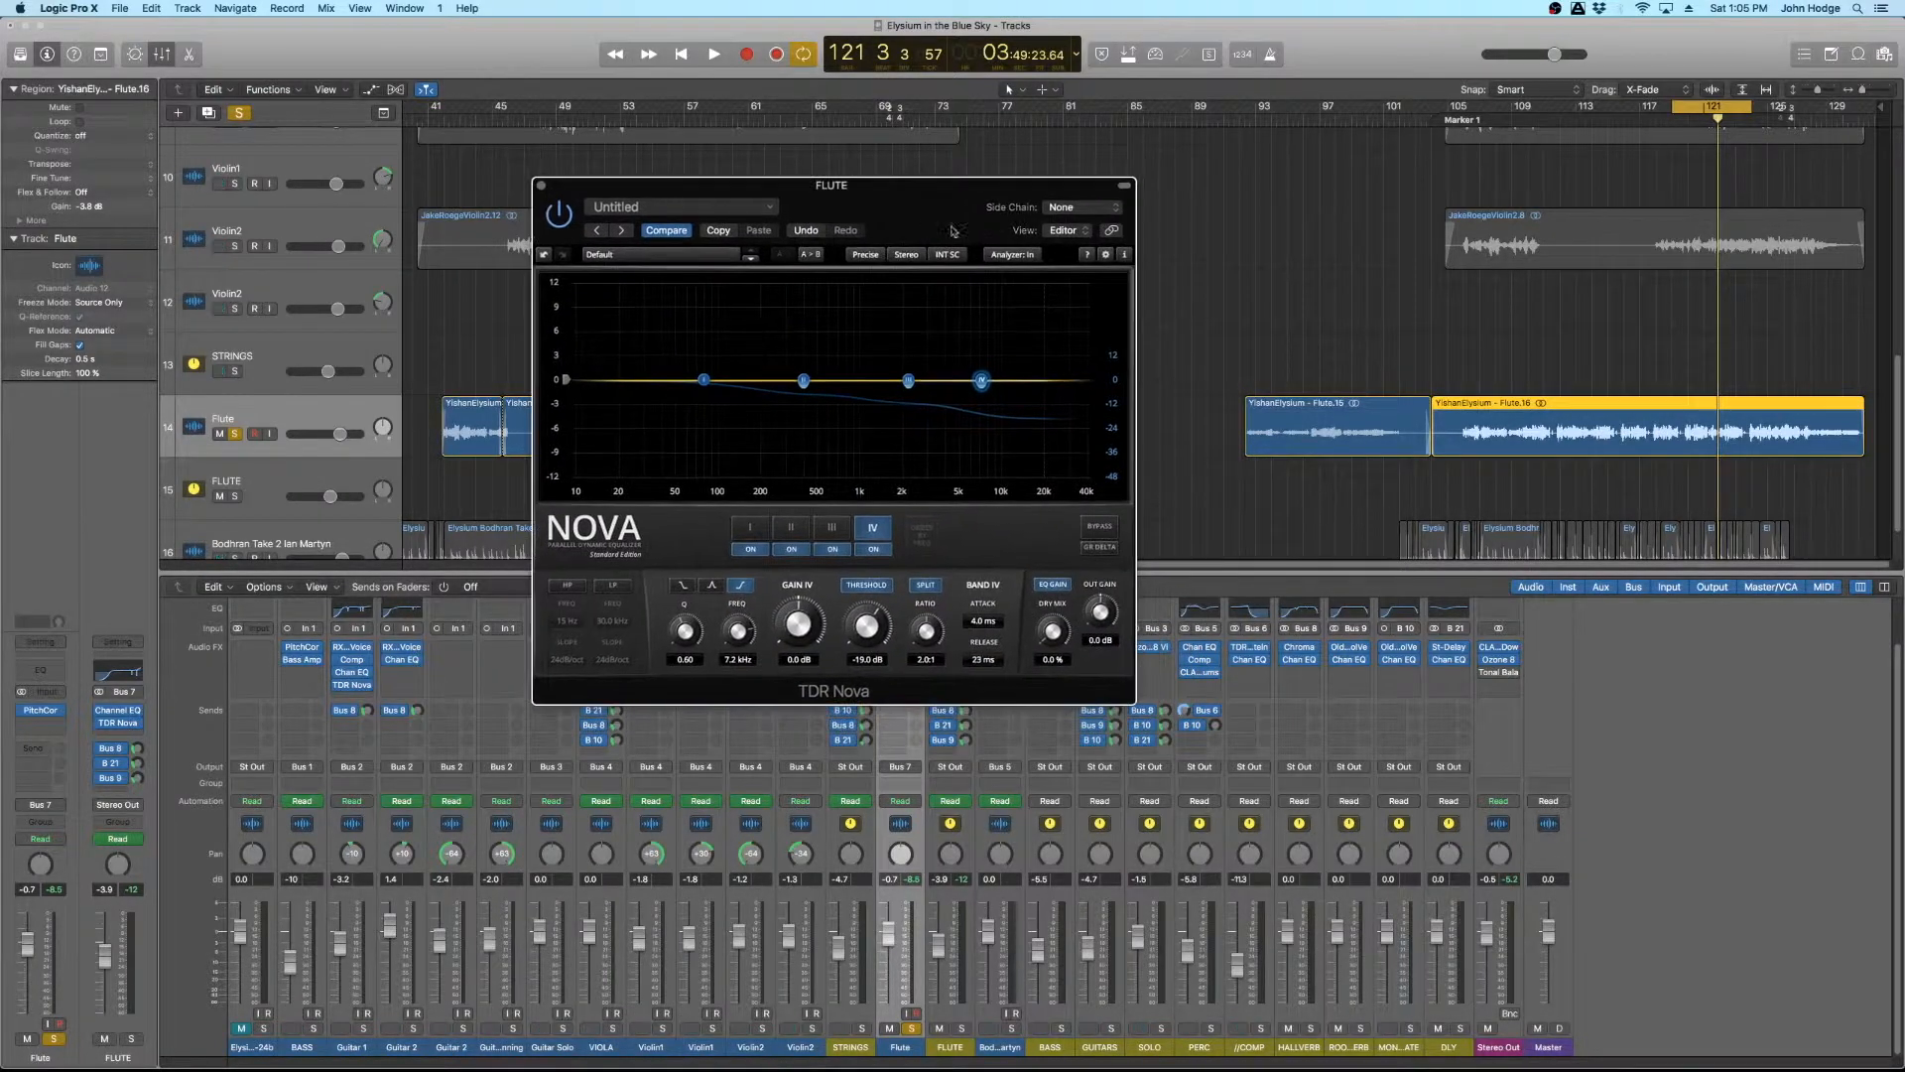
Play a cycle range of about bars 105 to 123 to examine TDR Nova's dynamic reduction on the flute, and close the plug-in
drag(1449, 109, 1743, 122)
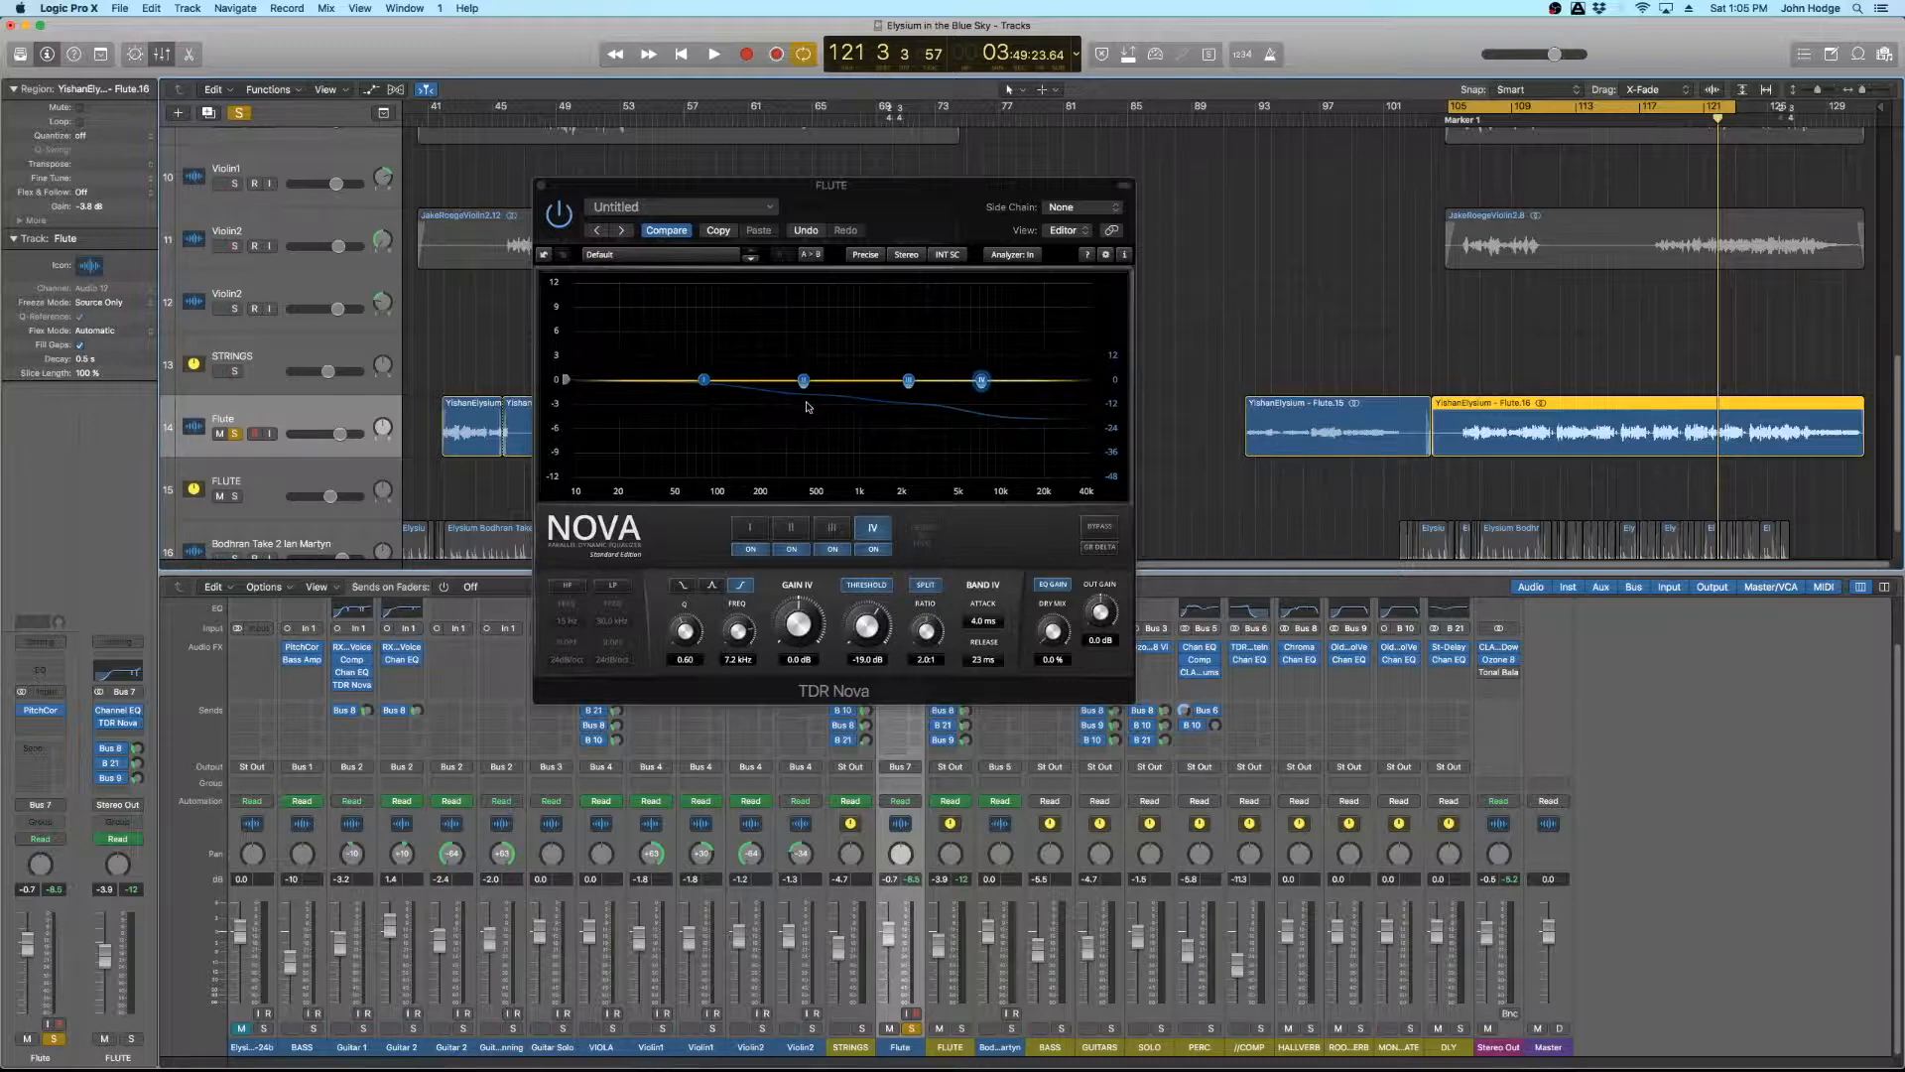
key(space)
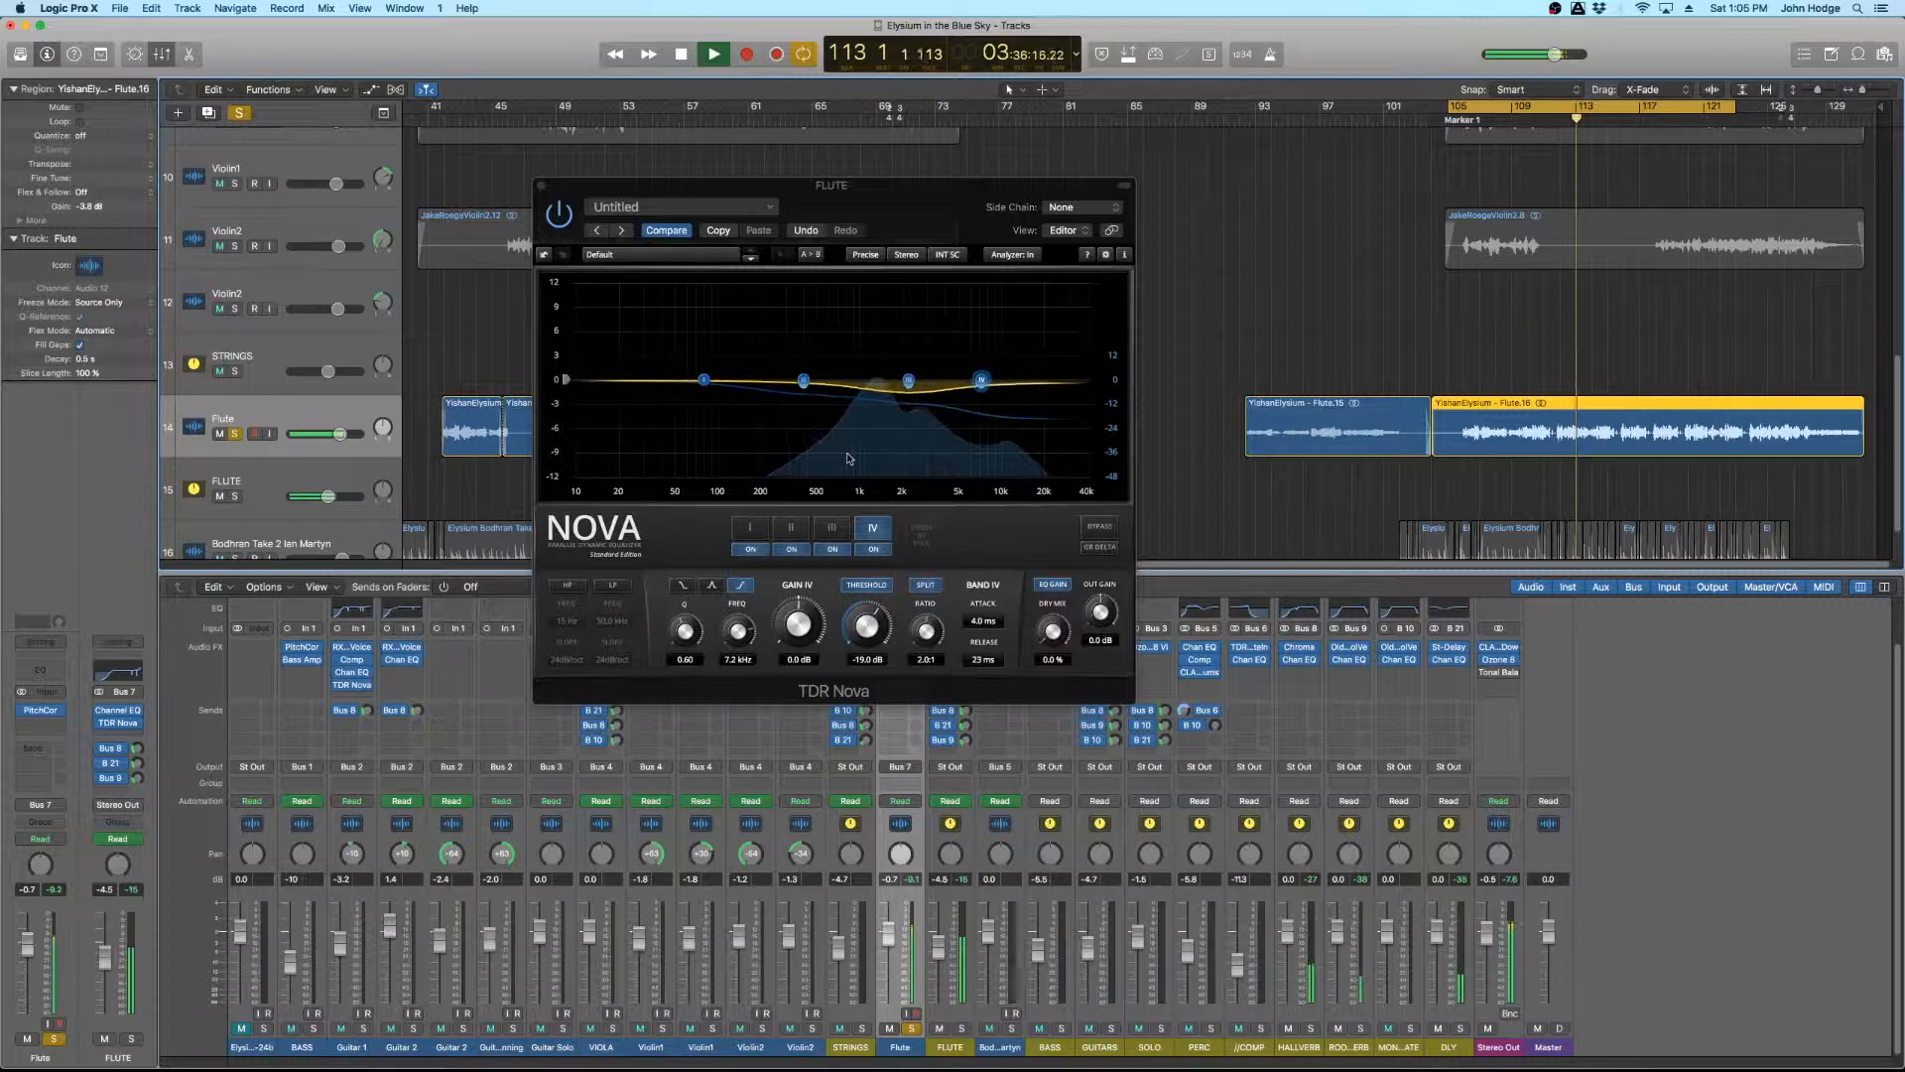
key(space)
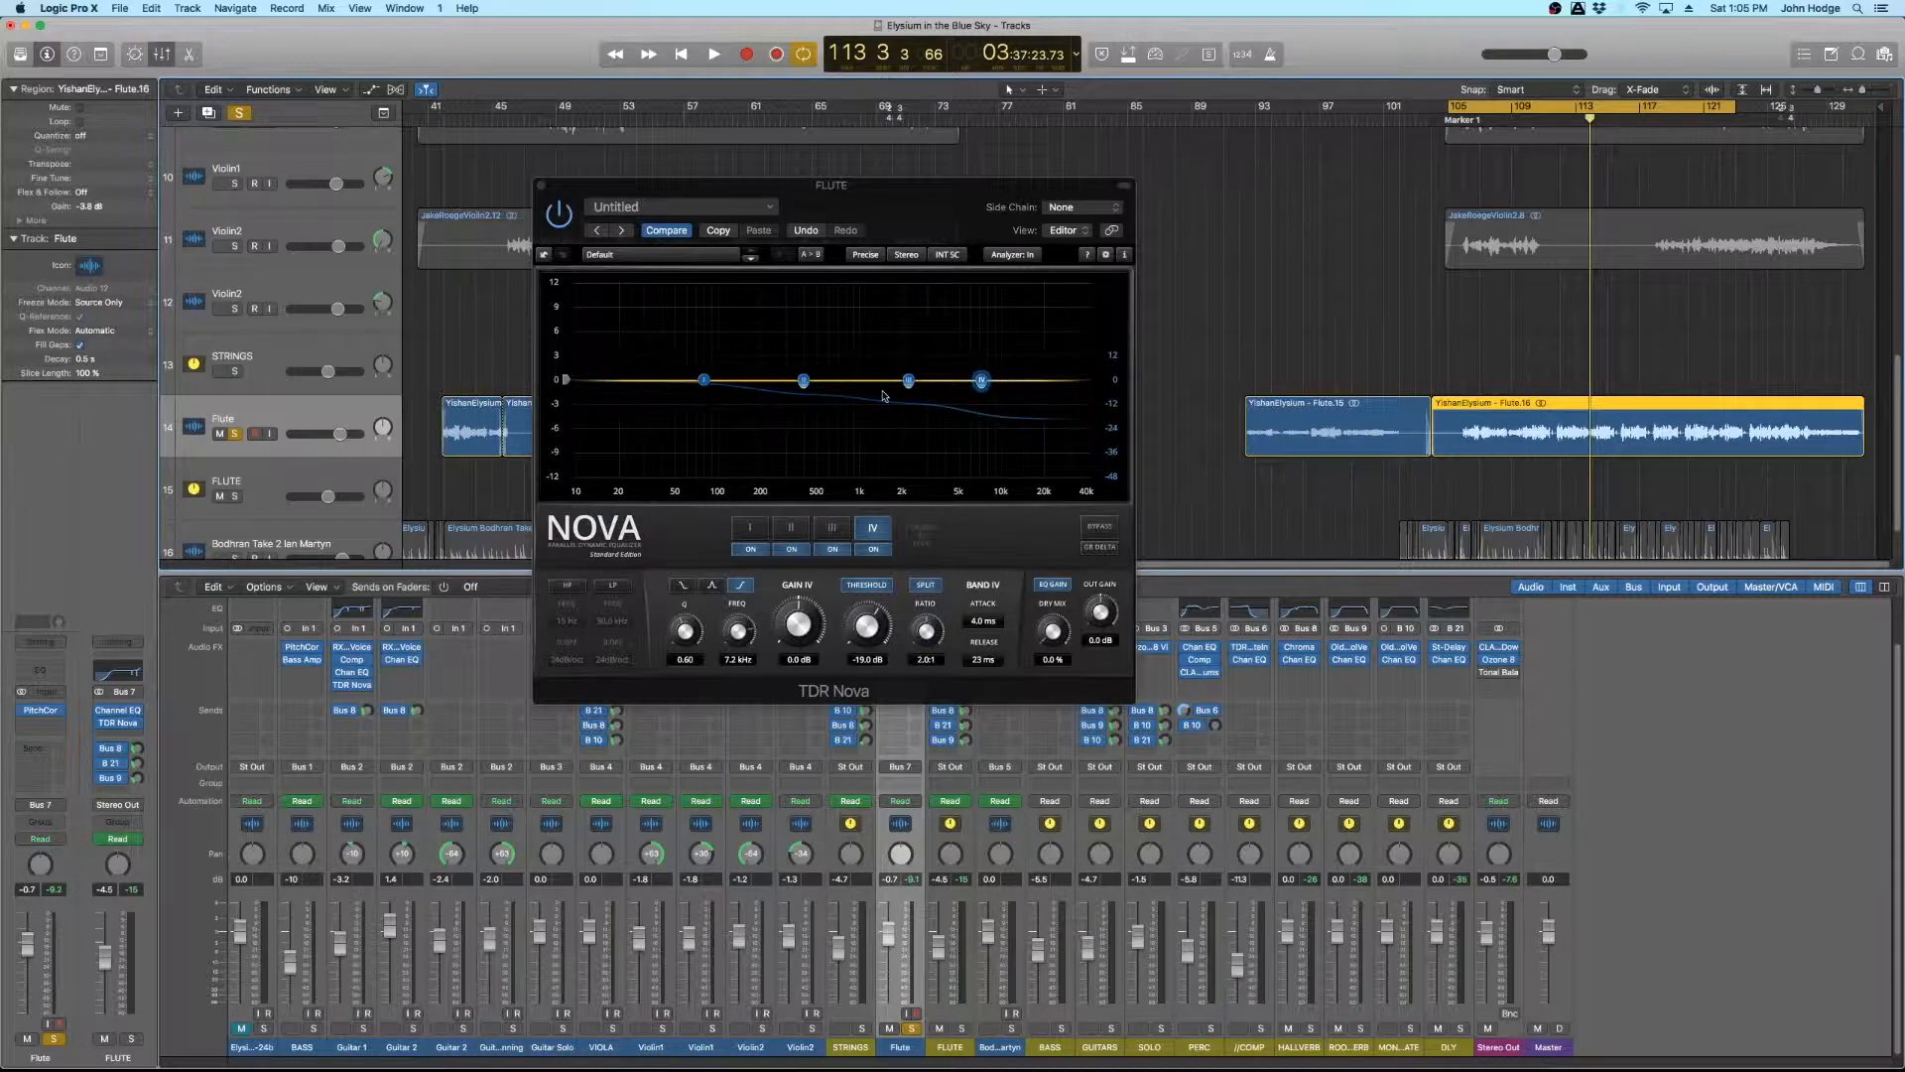
click(542, 185)
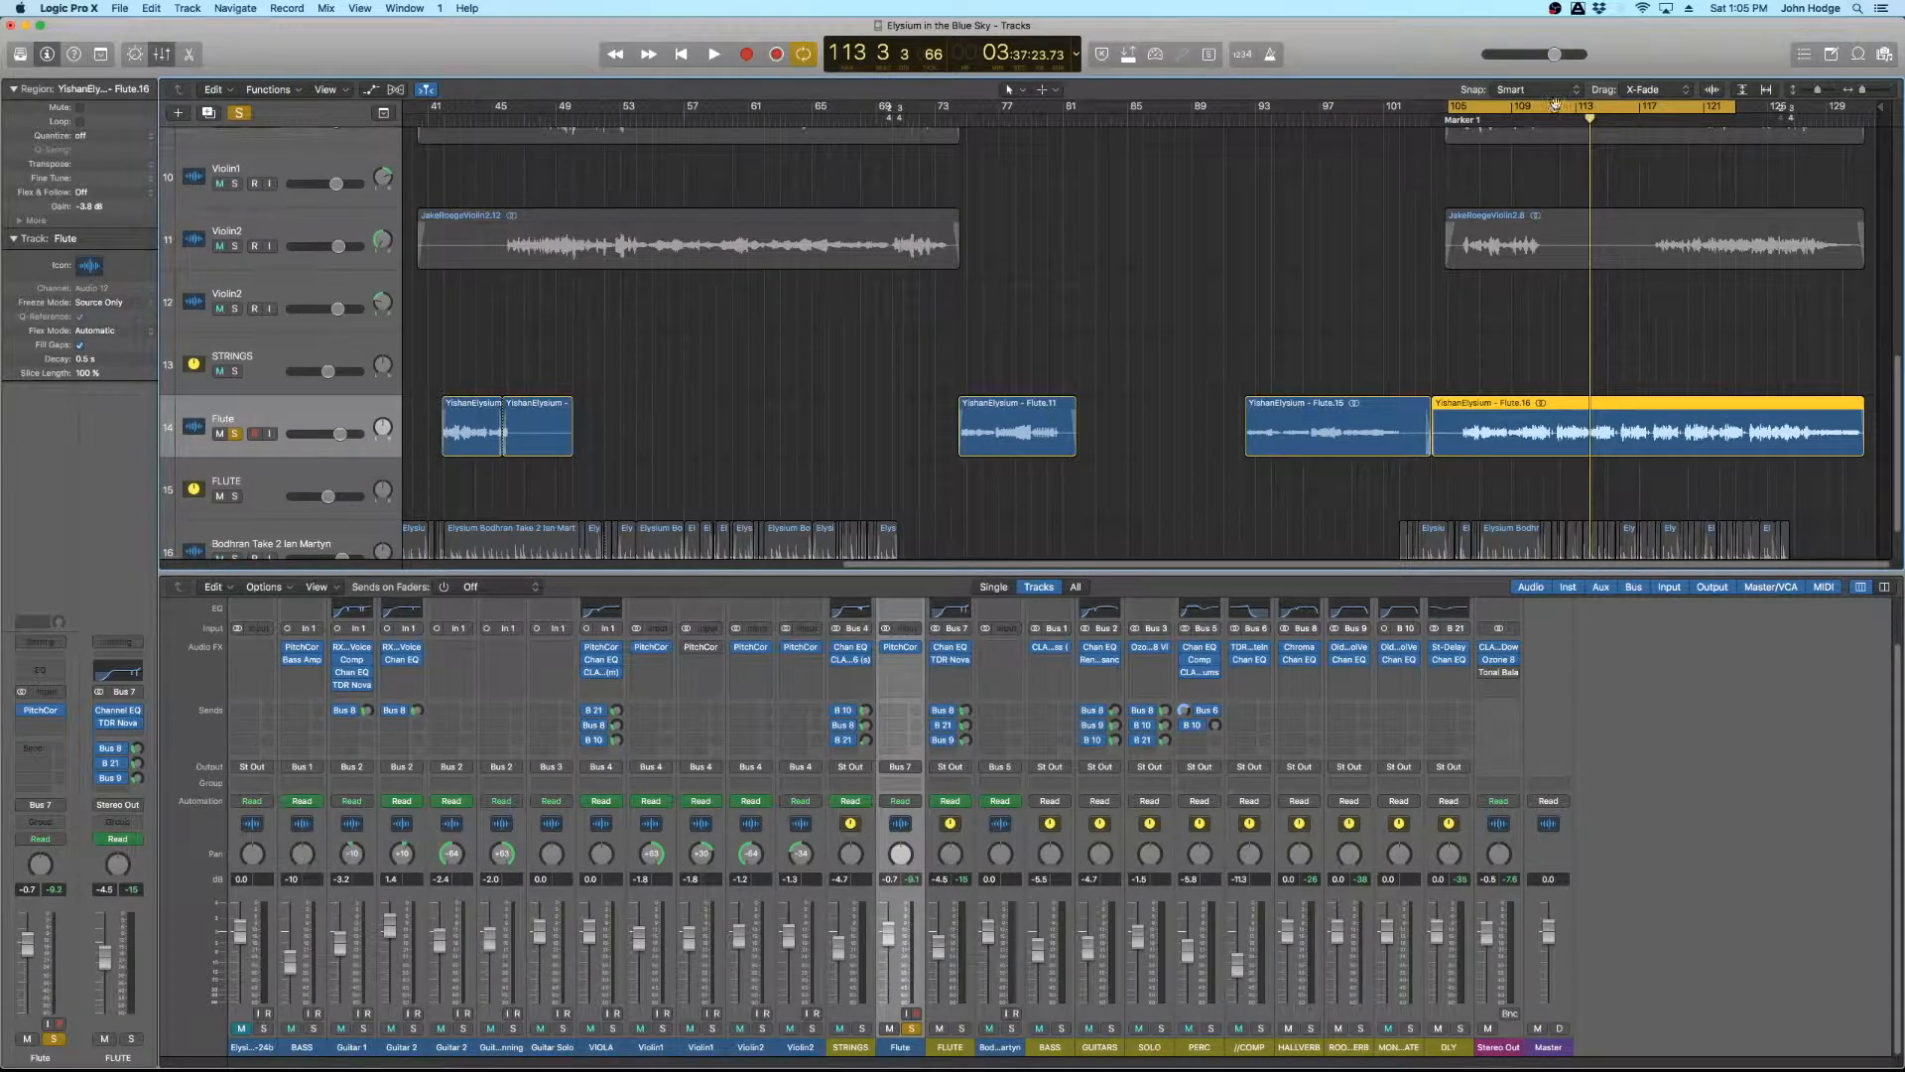
Set the cycle range to about bars 75 to 81 over the earlier flute region and turn cycle mode off
drag(1556, 103, 959, 103)
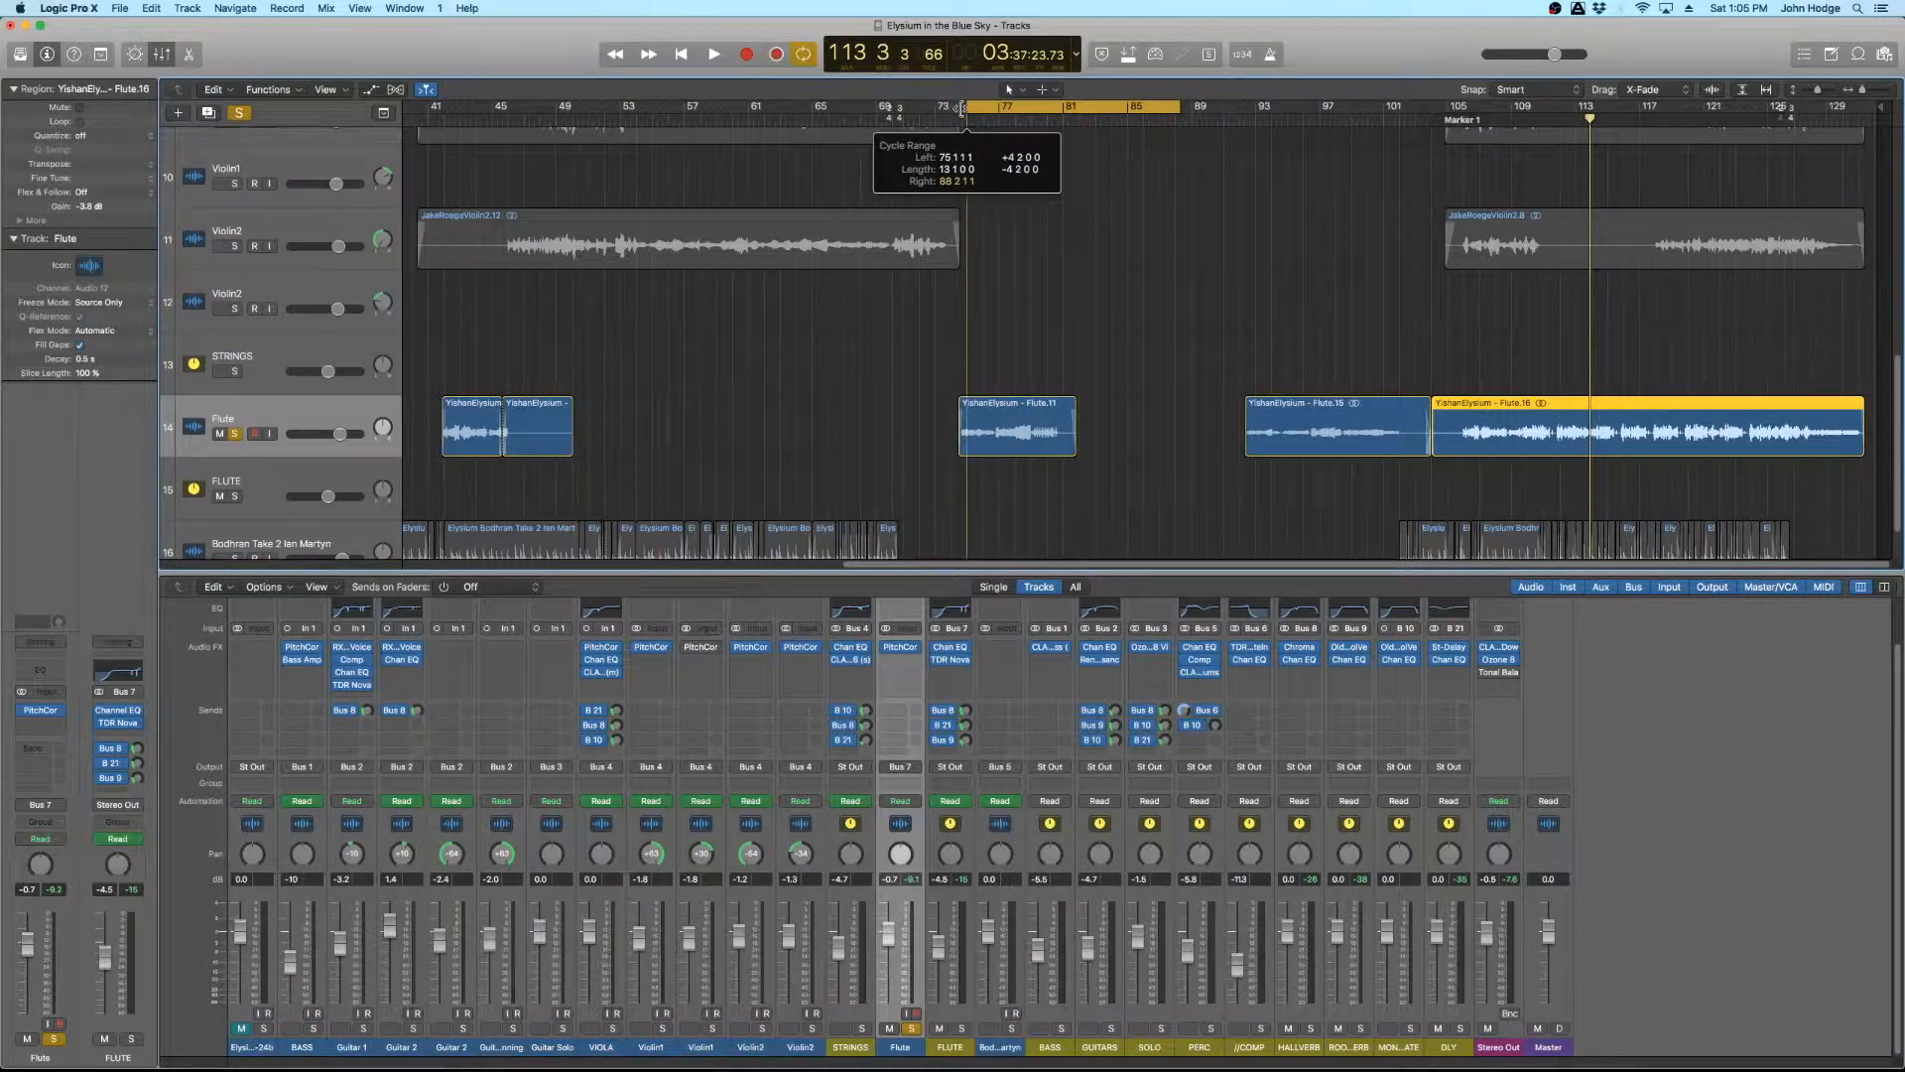
drag(1179, 105, 1029, 134)
click(1240, 275)
click(1036, 112)
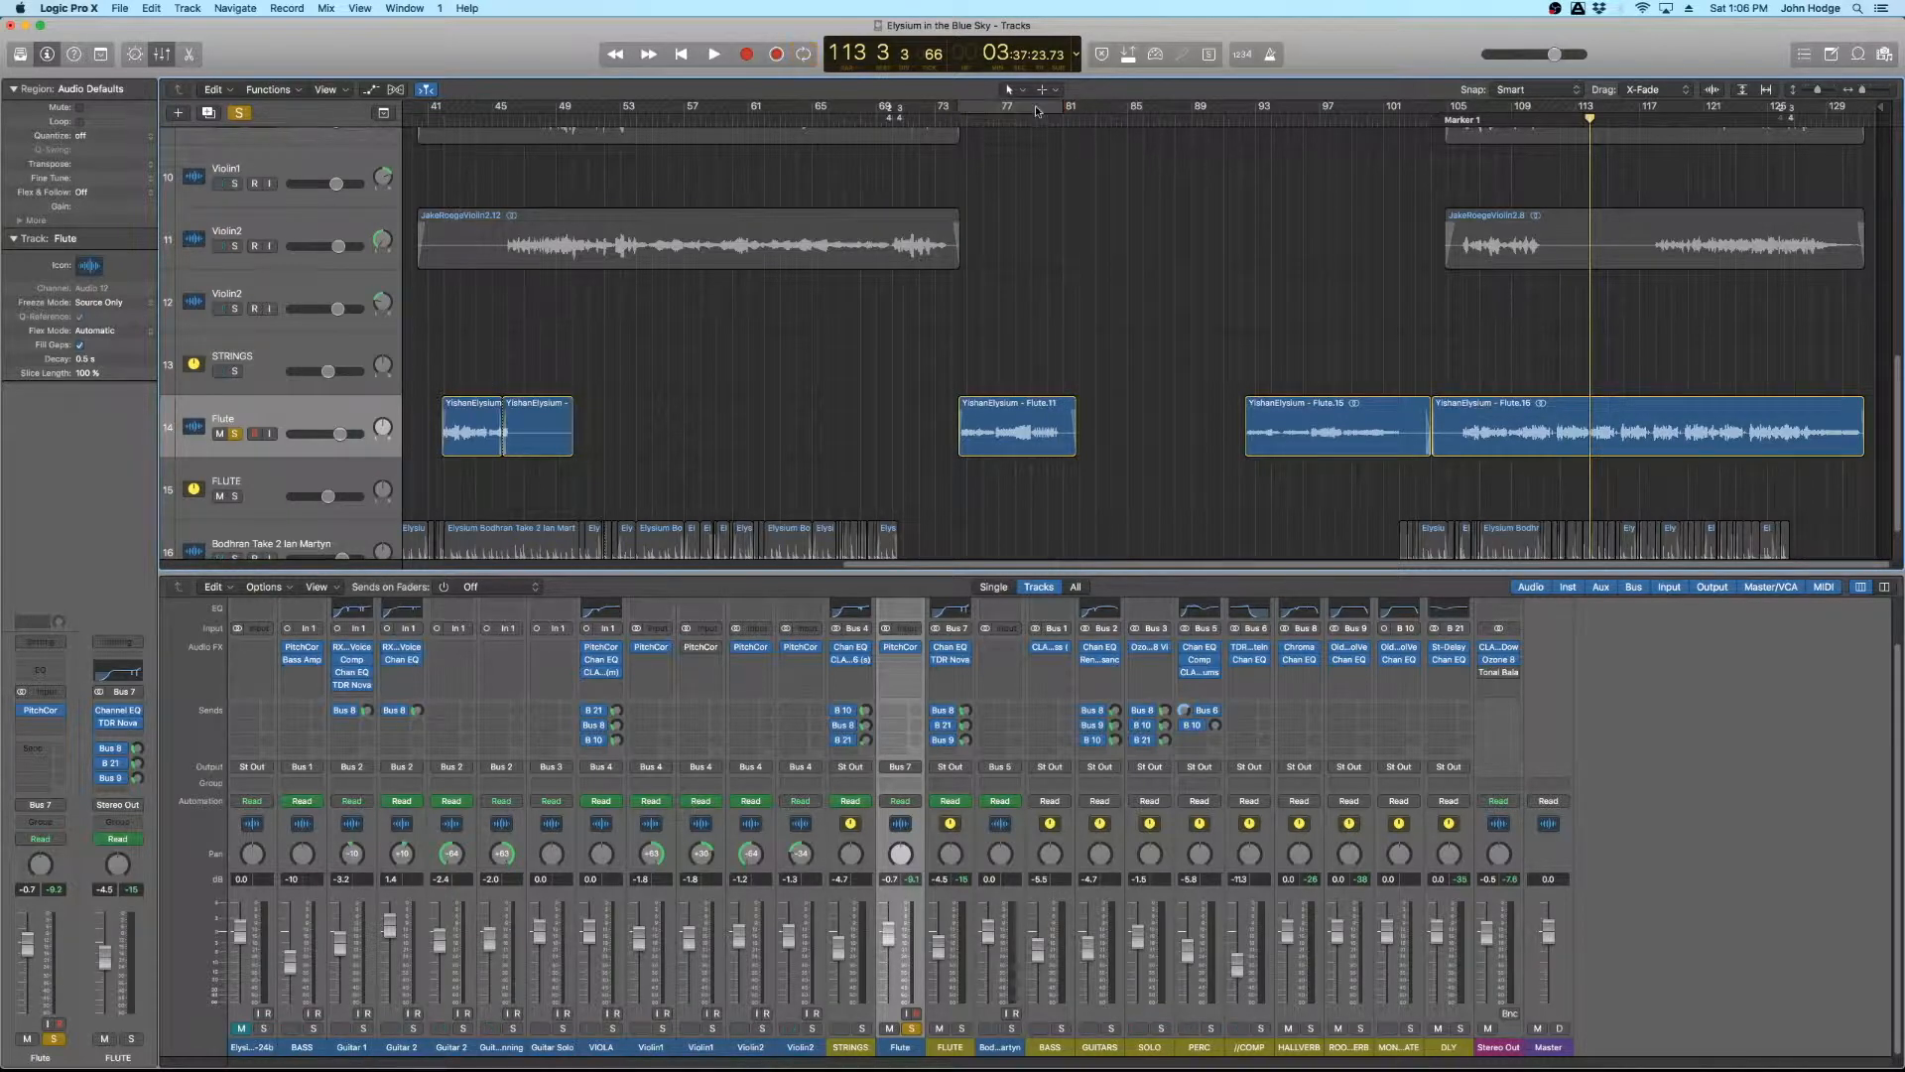